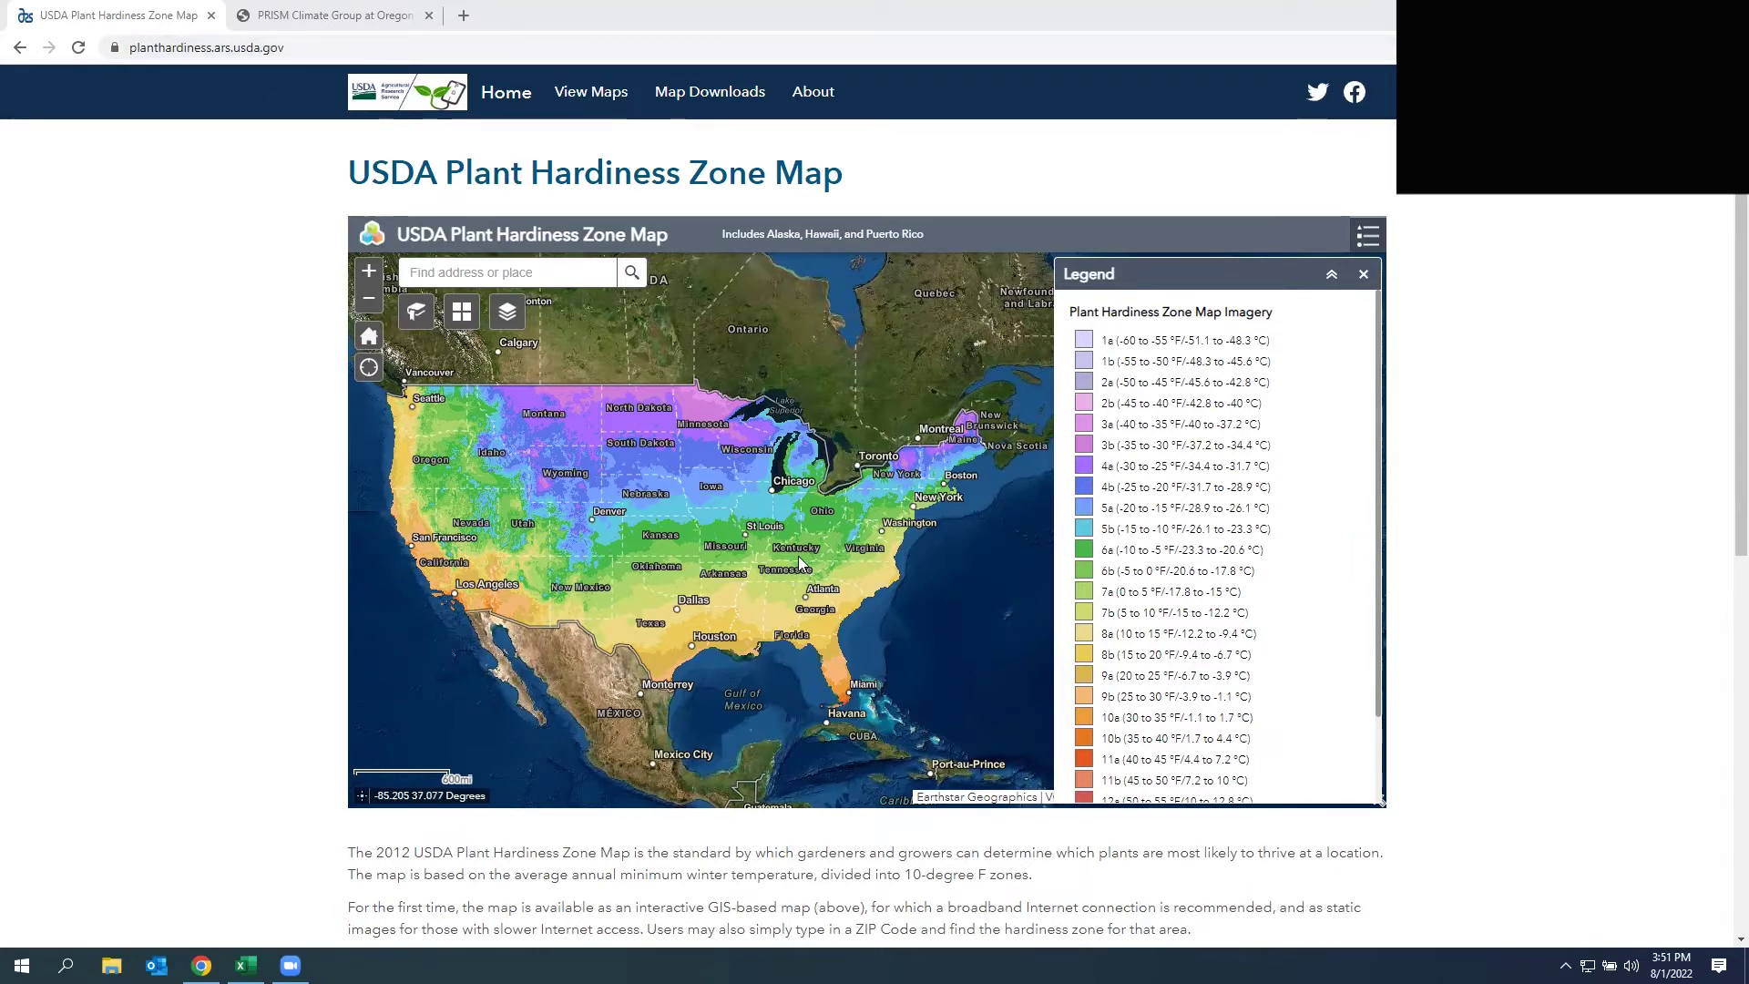
- Zoom the hardiness zone map in on Kentucky and Tennessee and examine the zone temperature ranges in the legend
{"action": "scroll", "coordinate": [801, 558], "scroll_direction": "up", "scroll_amount": 1}
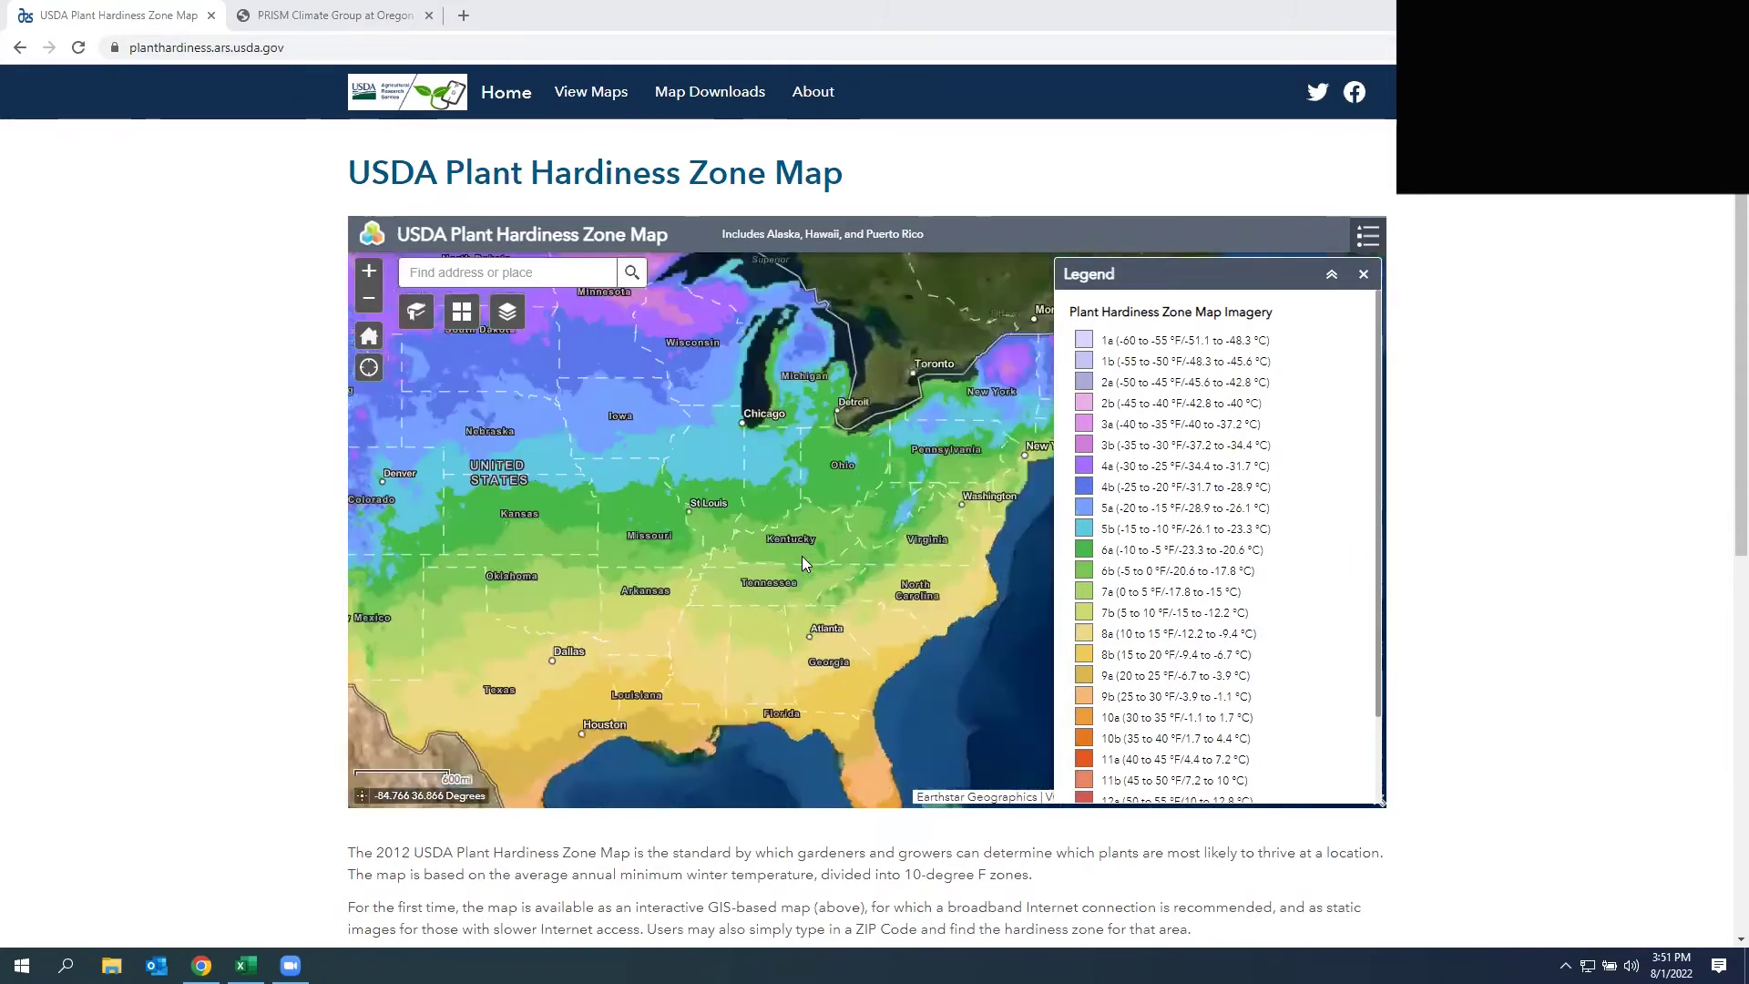
{"action": "scroll", "coordinate": [802, 560], "scroll_direction": "up", "scroll_amount": 1}
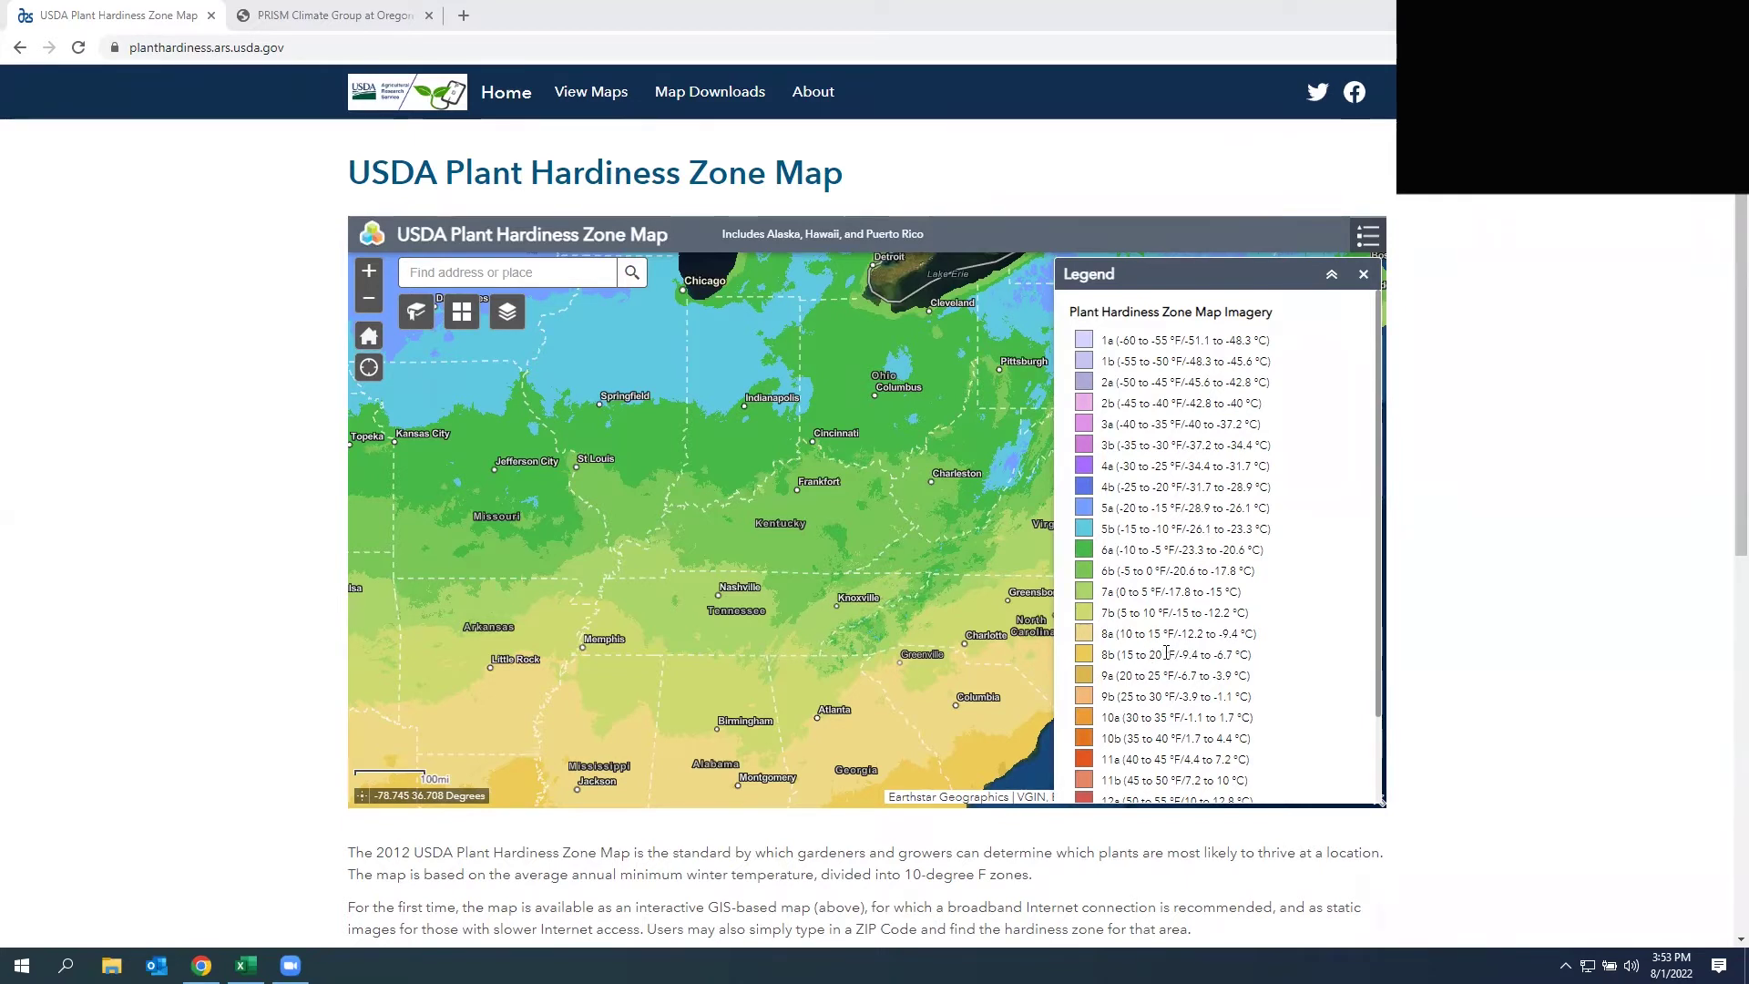
{"action": "double_click", "coordinate": [1126, 675]}
{"action": "left_click", "coordinate": [1146, 675]}
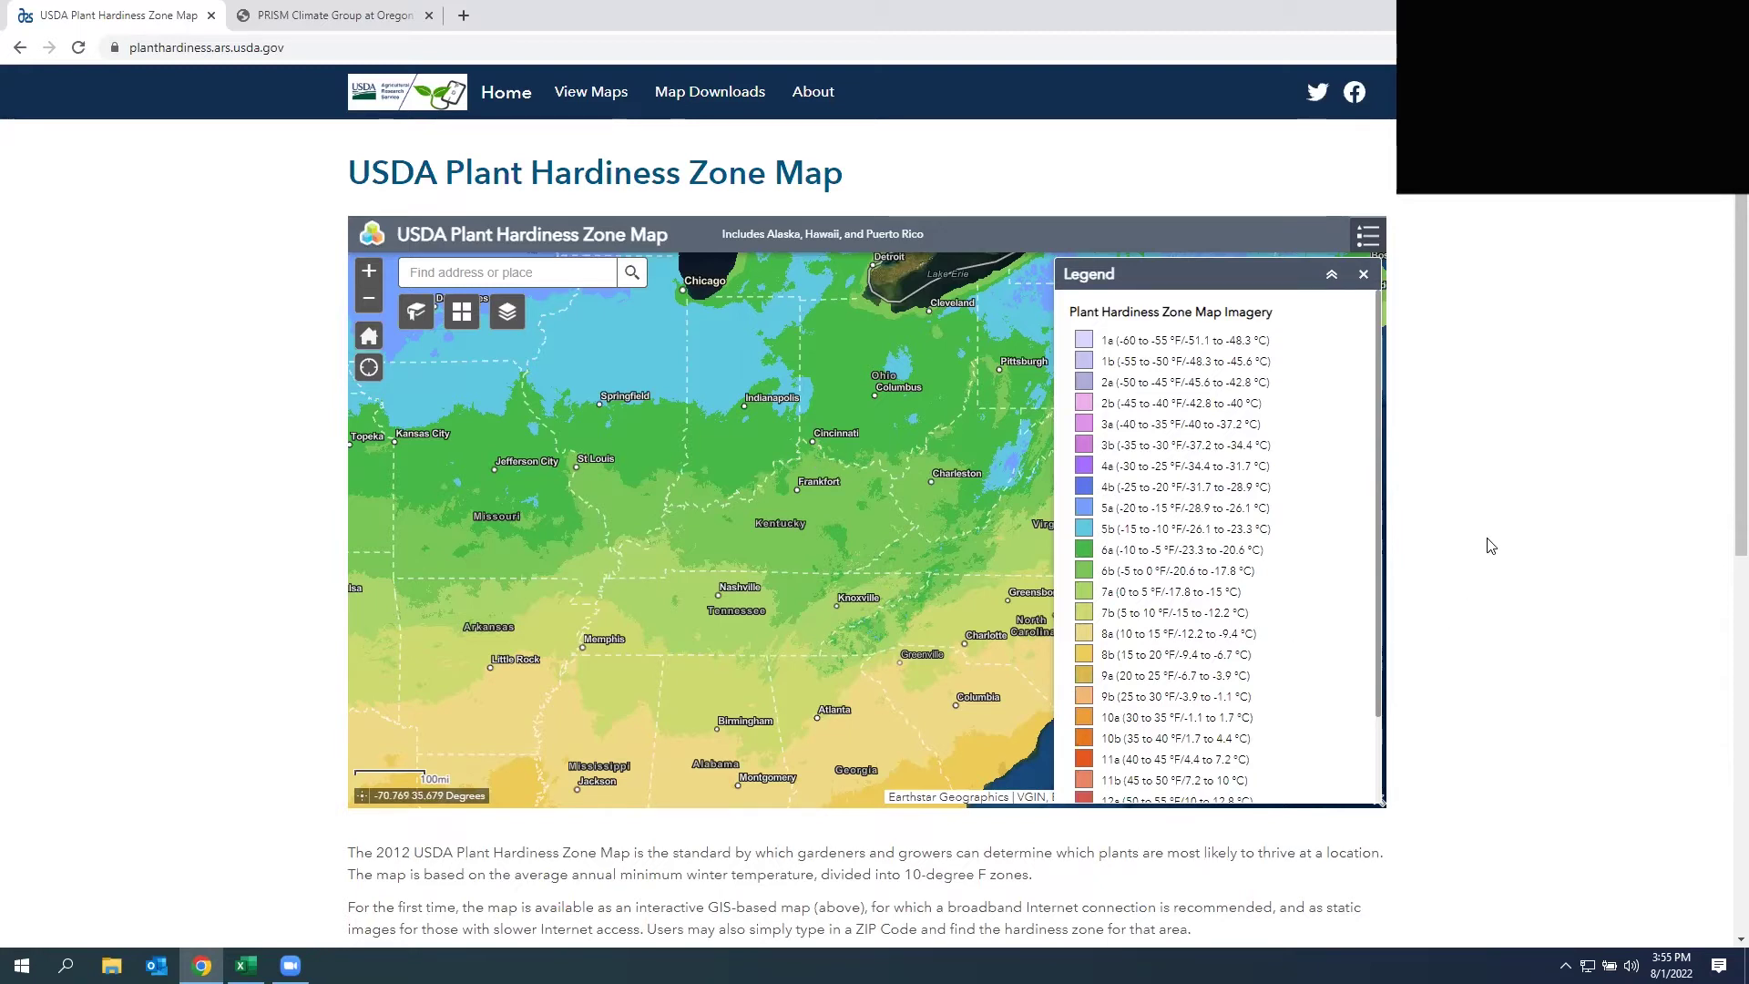
- Read the home page's introductory text below the map, highlighting the mention of the 2012 USDA Plant Hardiness Zone Map
{"action": "scroll", "coordinate": [1491, 546], "scroll_direction": "down", "scroll_amount": 2}
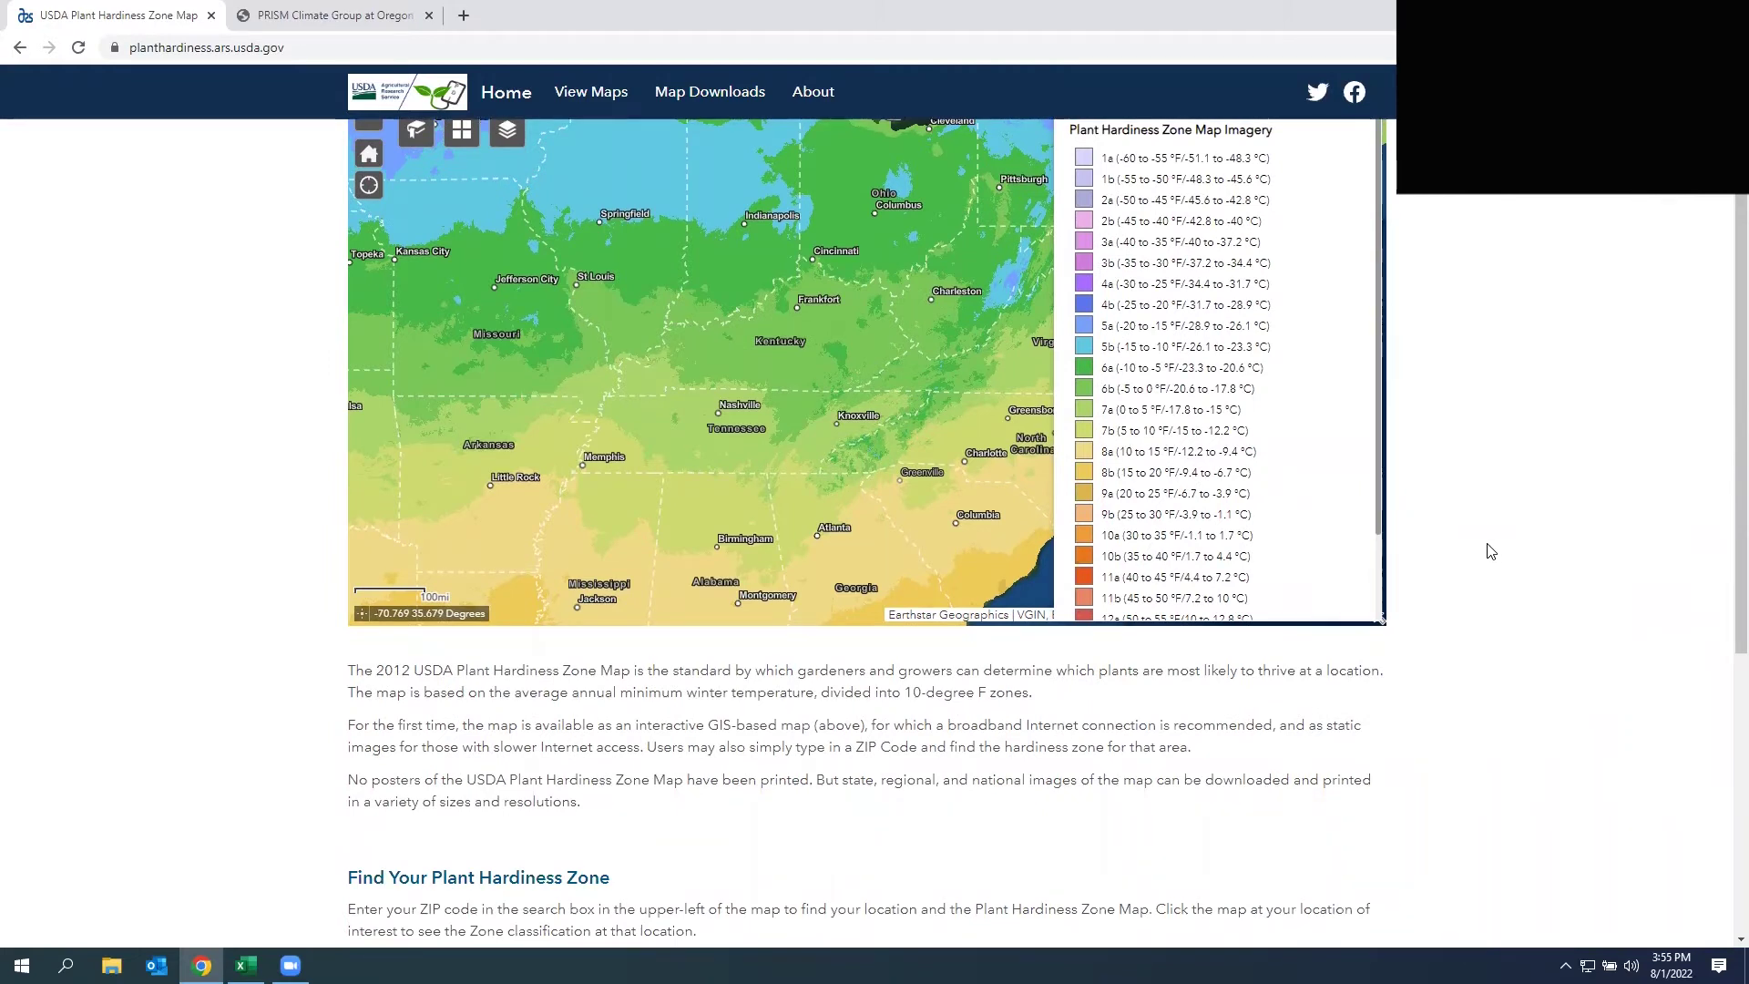
{"action": "scroll", "coordinate": [1490, 550], "scroll_direction": "down", "scroll_amount": 1}
{"action": "scroll", "coordinate": [1490, 550], "scroll_direction": "down", "scroll_amount": 3}
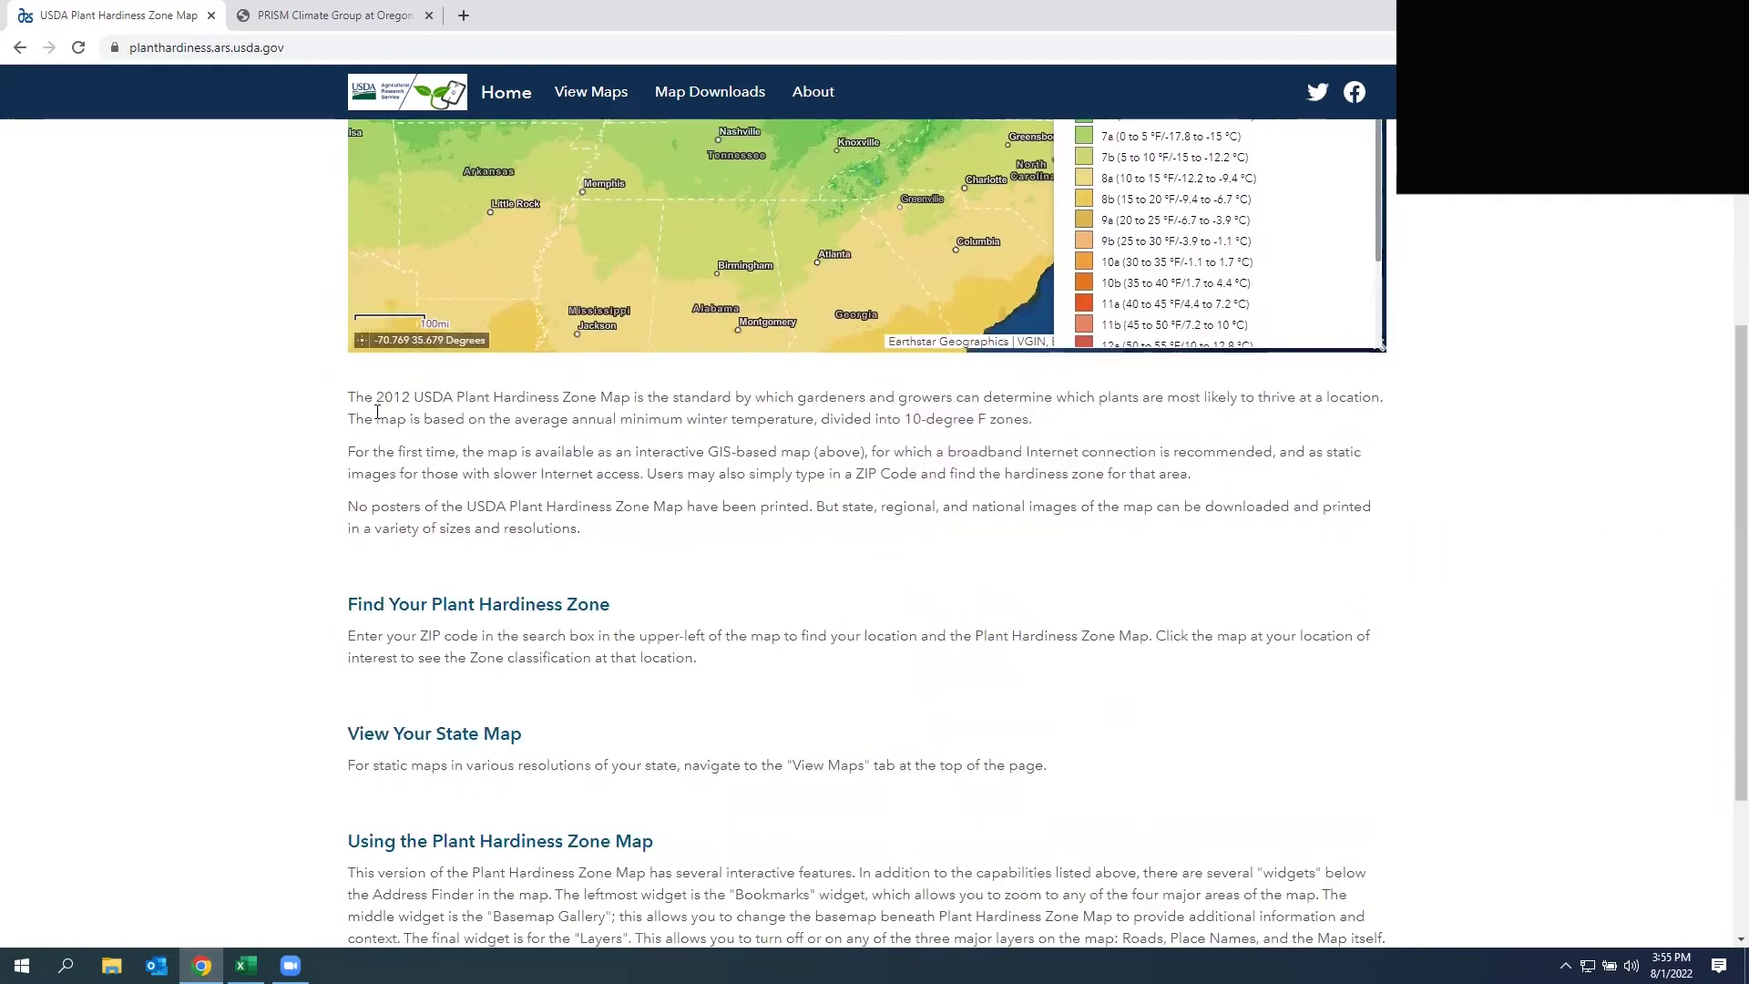
{"action": "left_click_drag", "start_coordinate": [353, 401], "coordinate": [628, 403]}
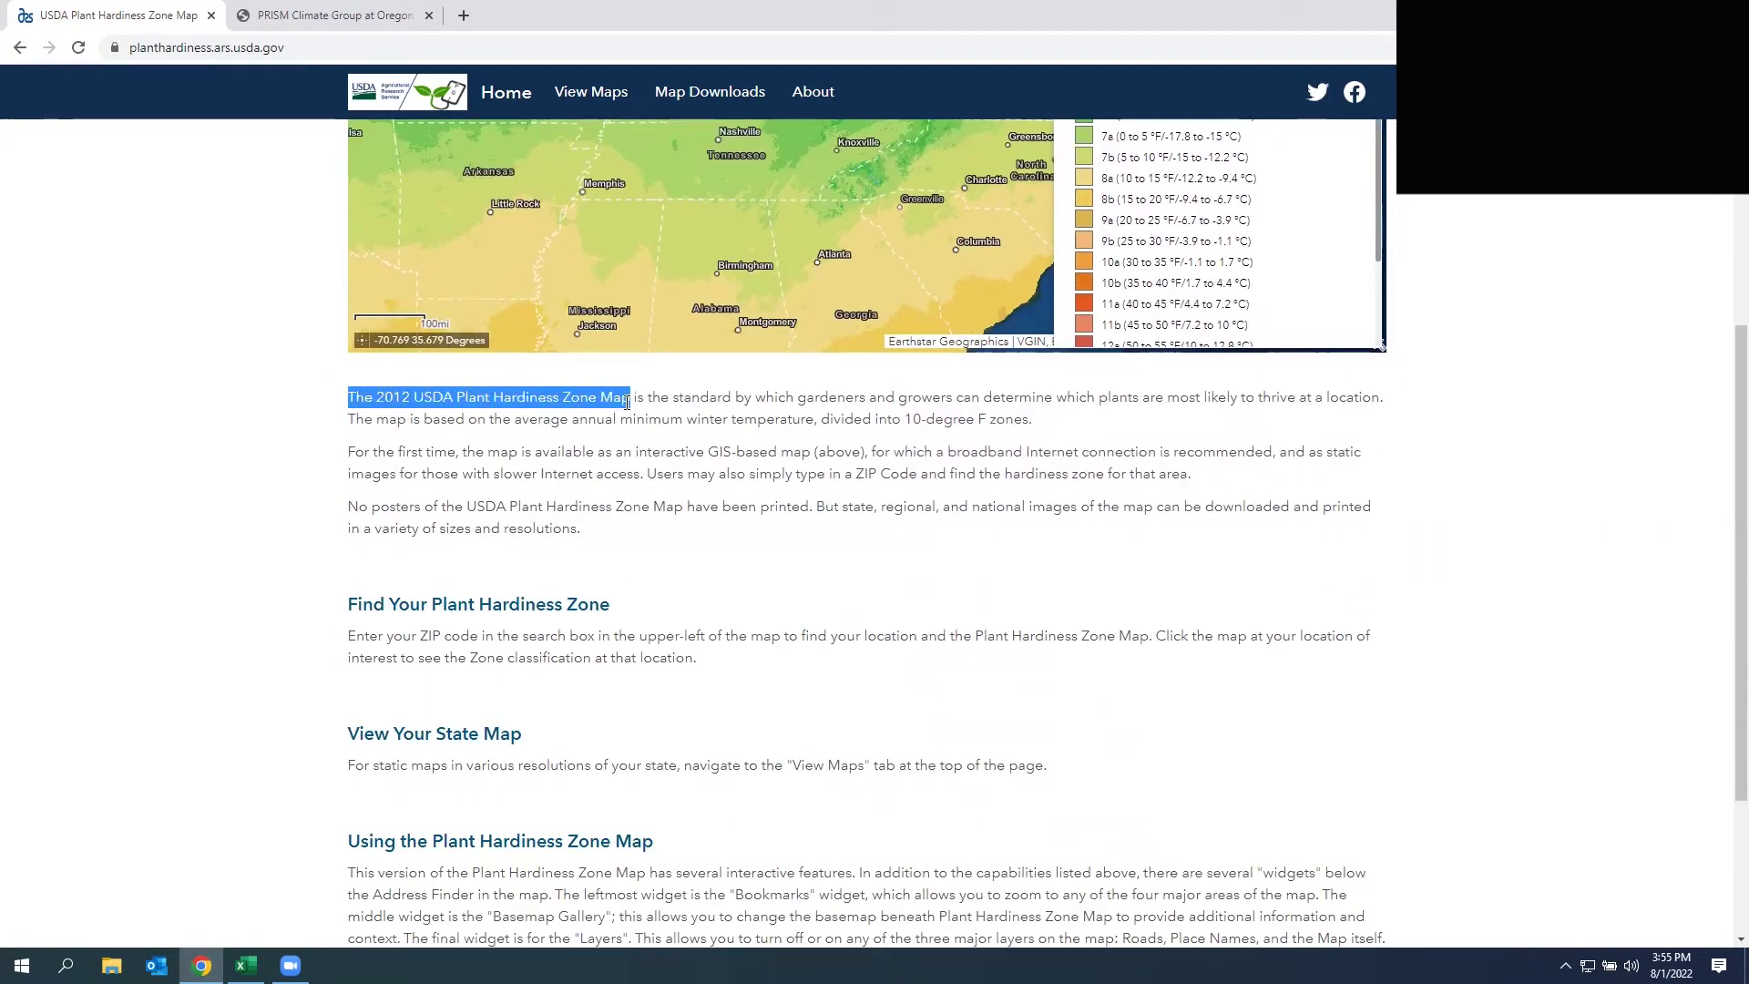
{"action": "left_click", "coordinate": [339, 445]}
{"action": "left_click_drag", "start_coordinate": [348, 399], "coordinate": [458, 400]}
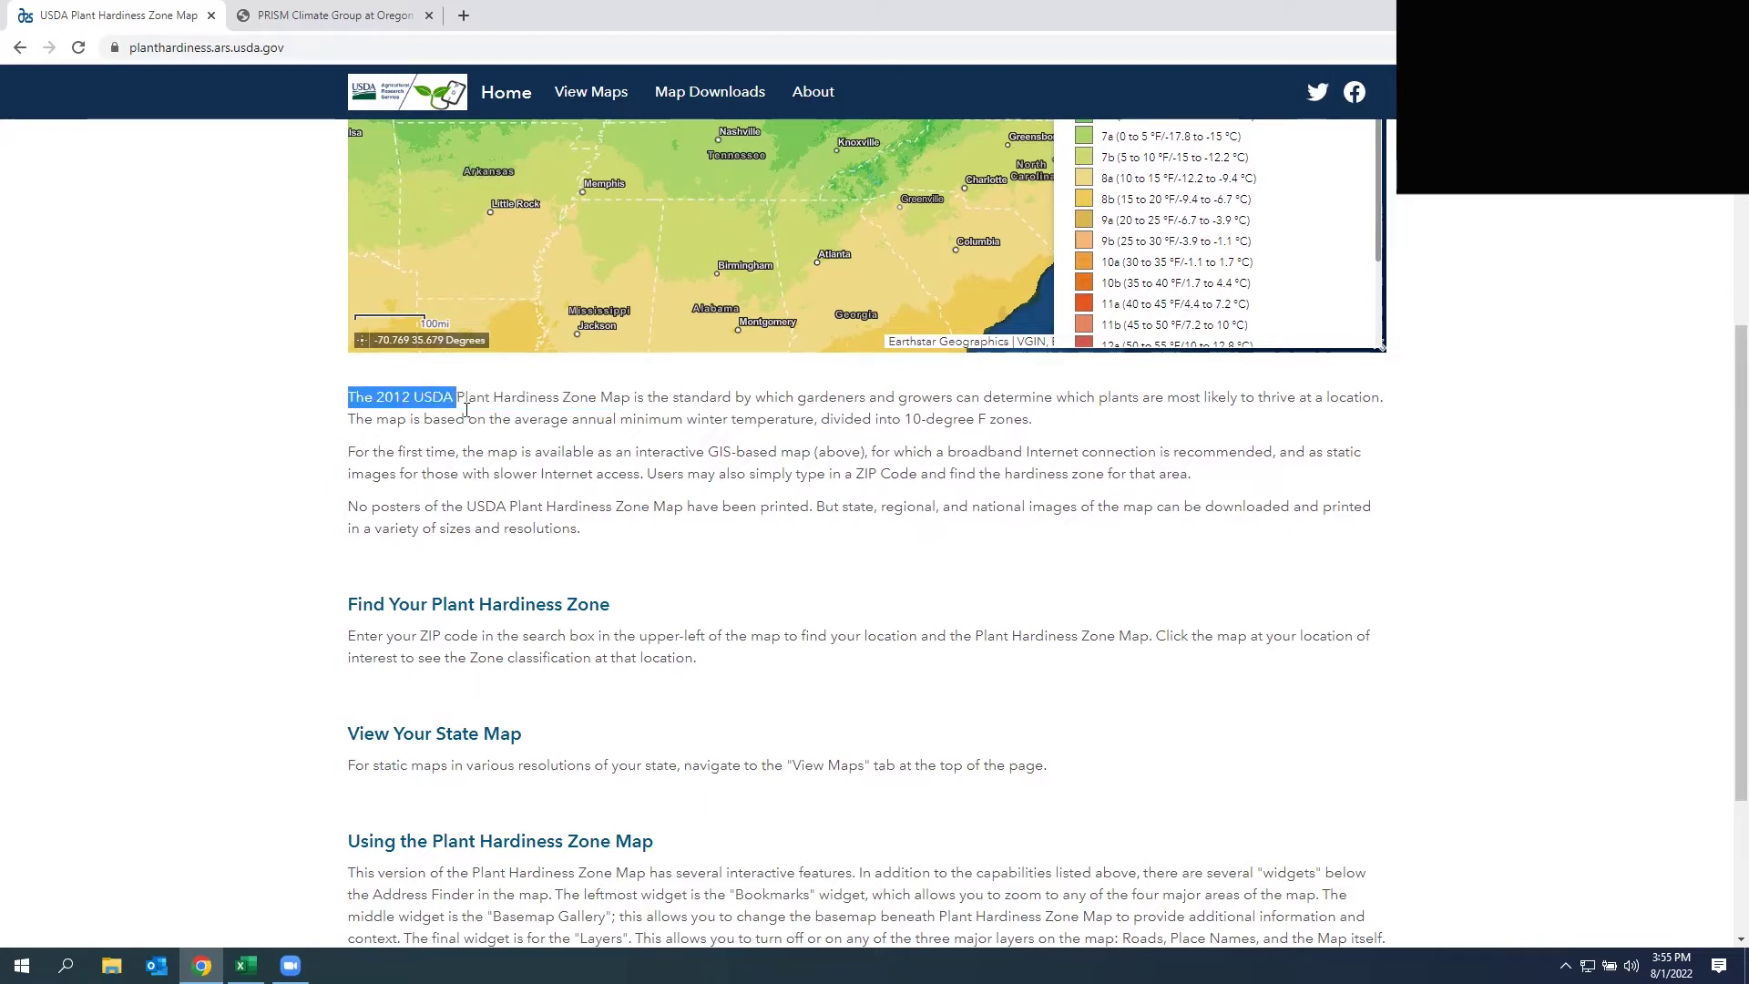
{"action": "left_click", "coordinate": [686, 521]}
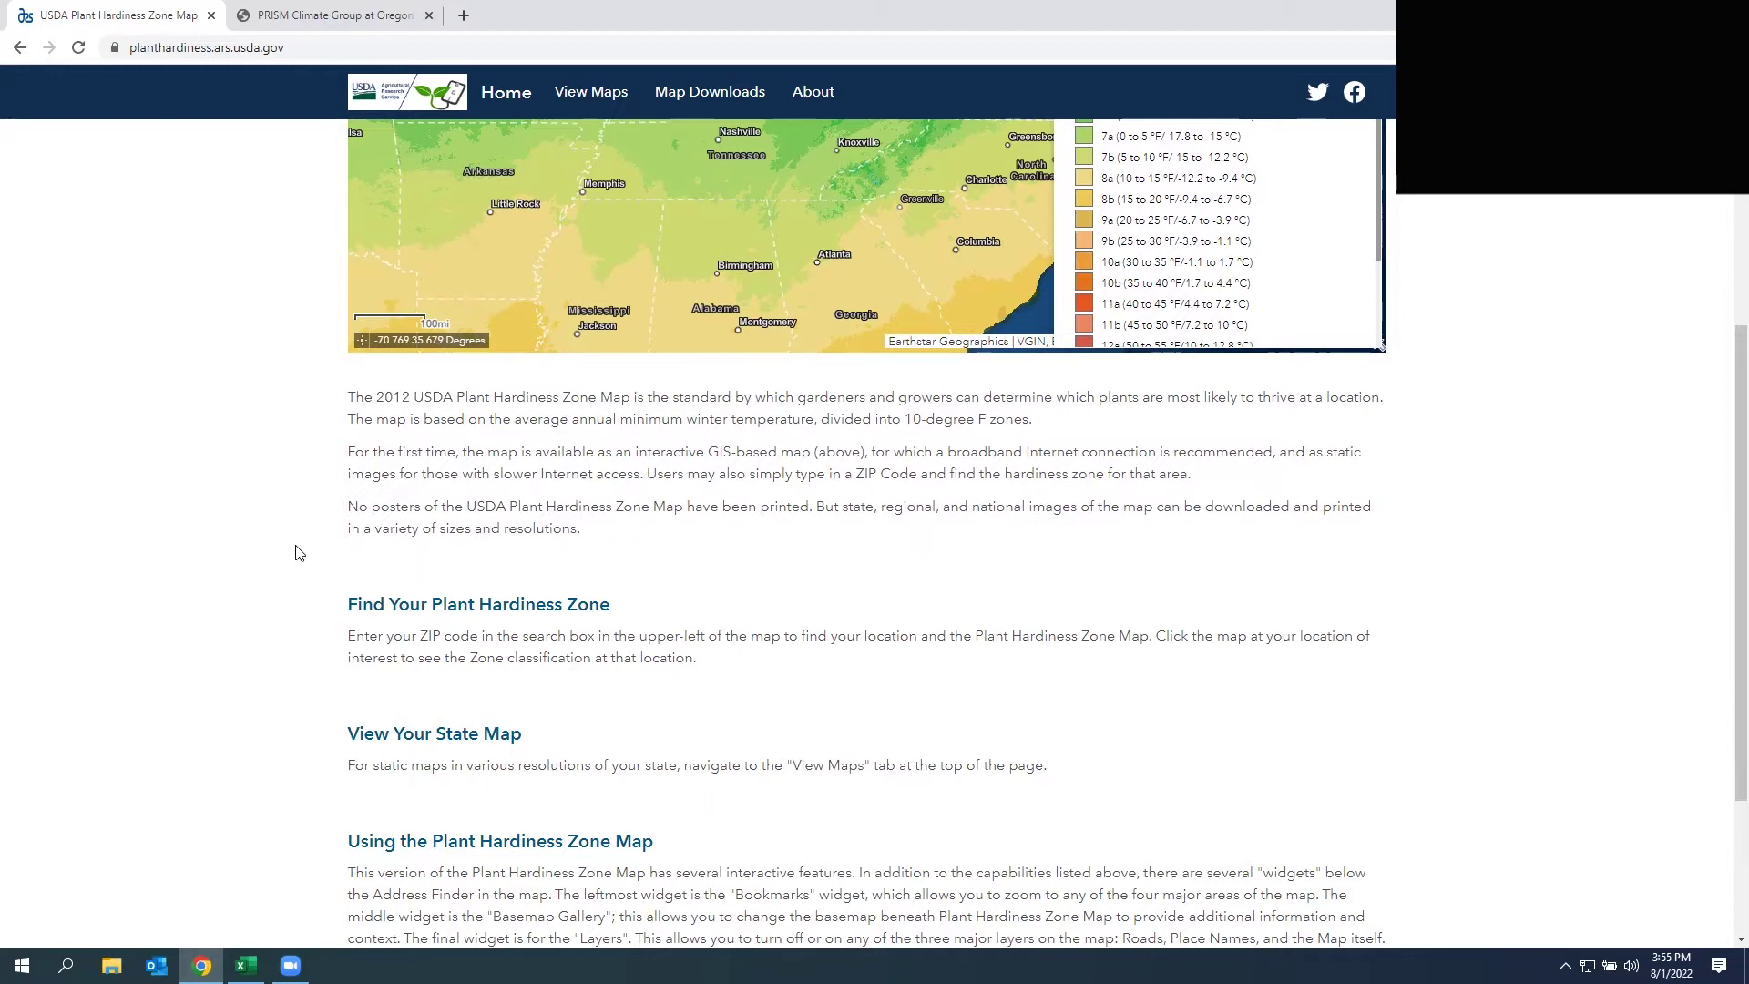
{"action": "scroll", "coordinate": [220, 529], "scroll_direction": "down", "scroll_amount": 2}
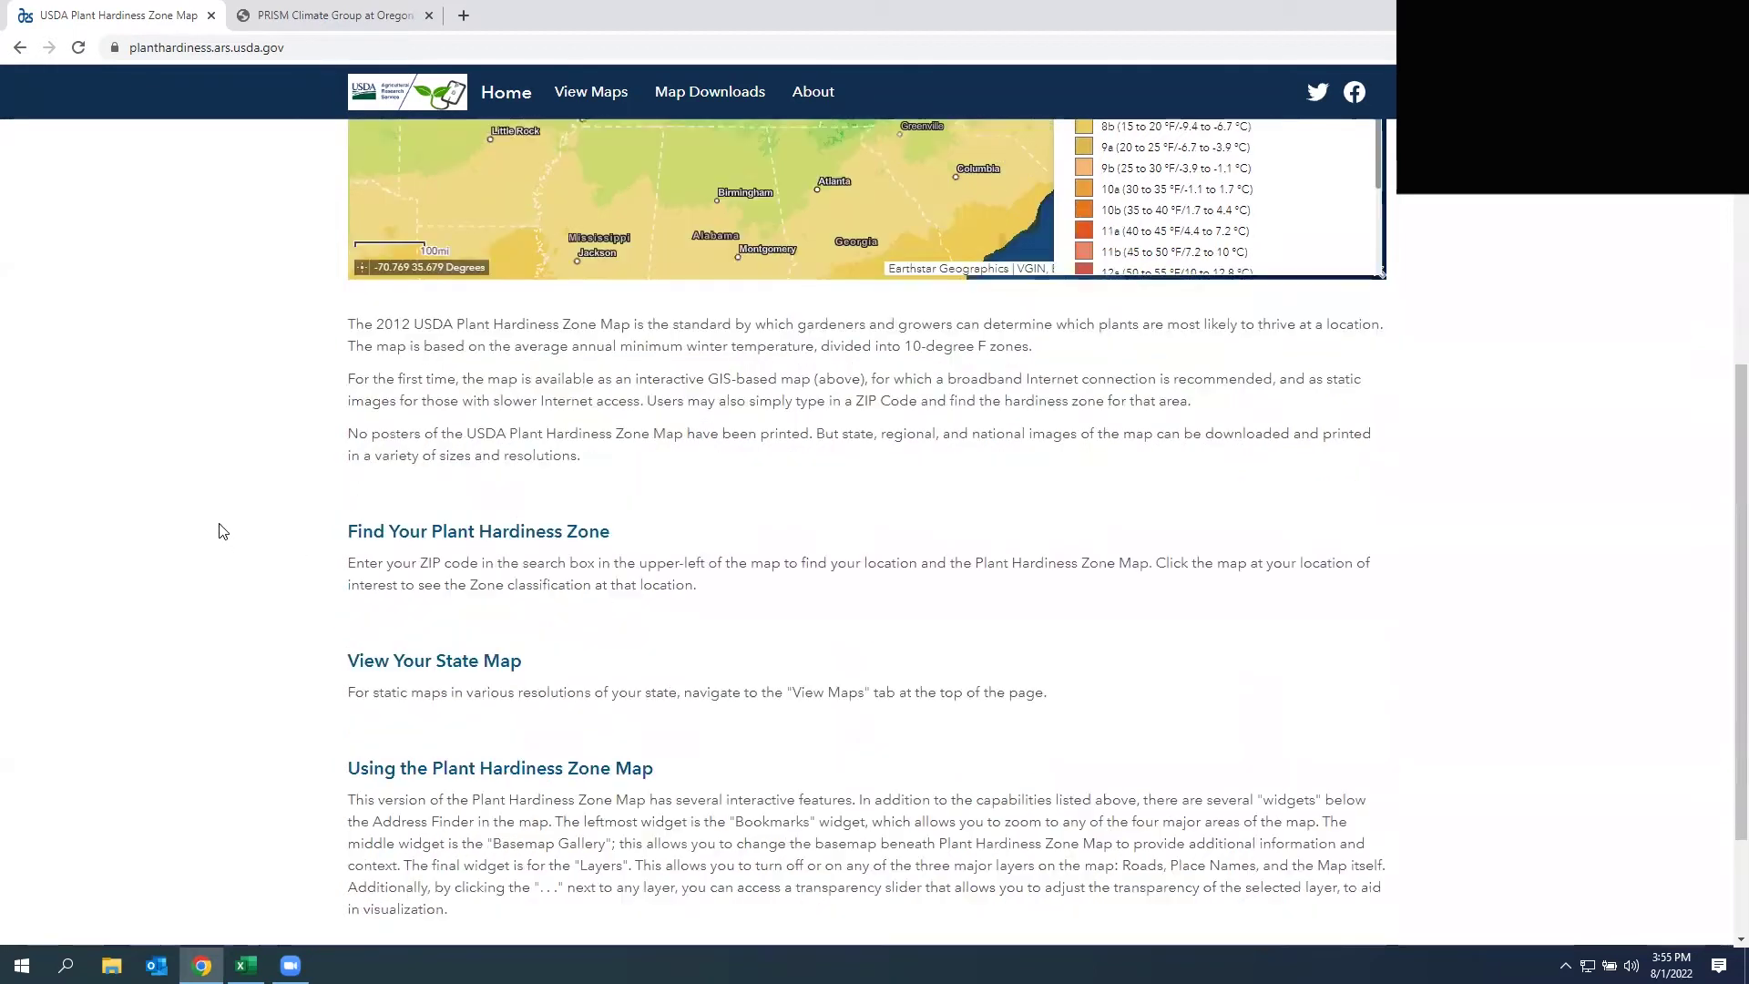
{"action": "scroll", "coordinate": [227, 517], "scroll_direction": "up", "scroll_amount": 7}
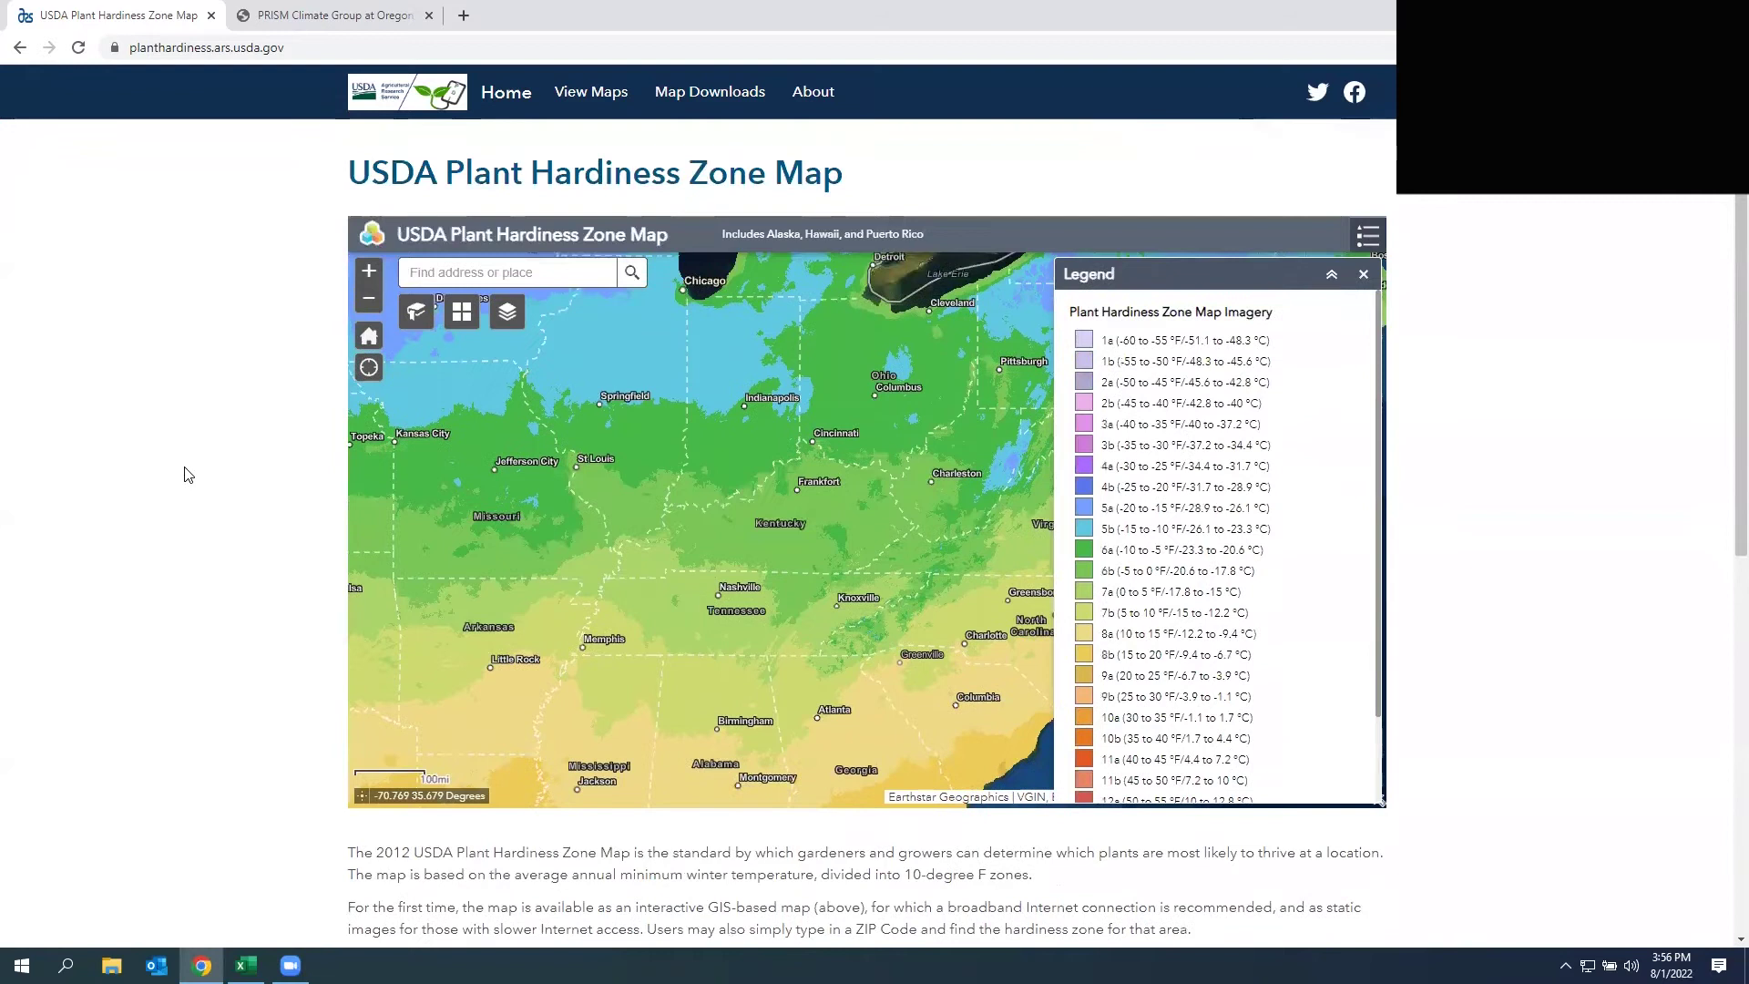
- Expand What's New on the About page and highlight the New Data sentence about which weather data the zones use
{"action": "left_click", "coordinate": [809, 91]}
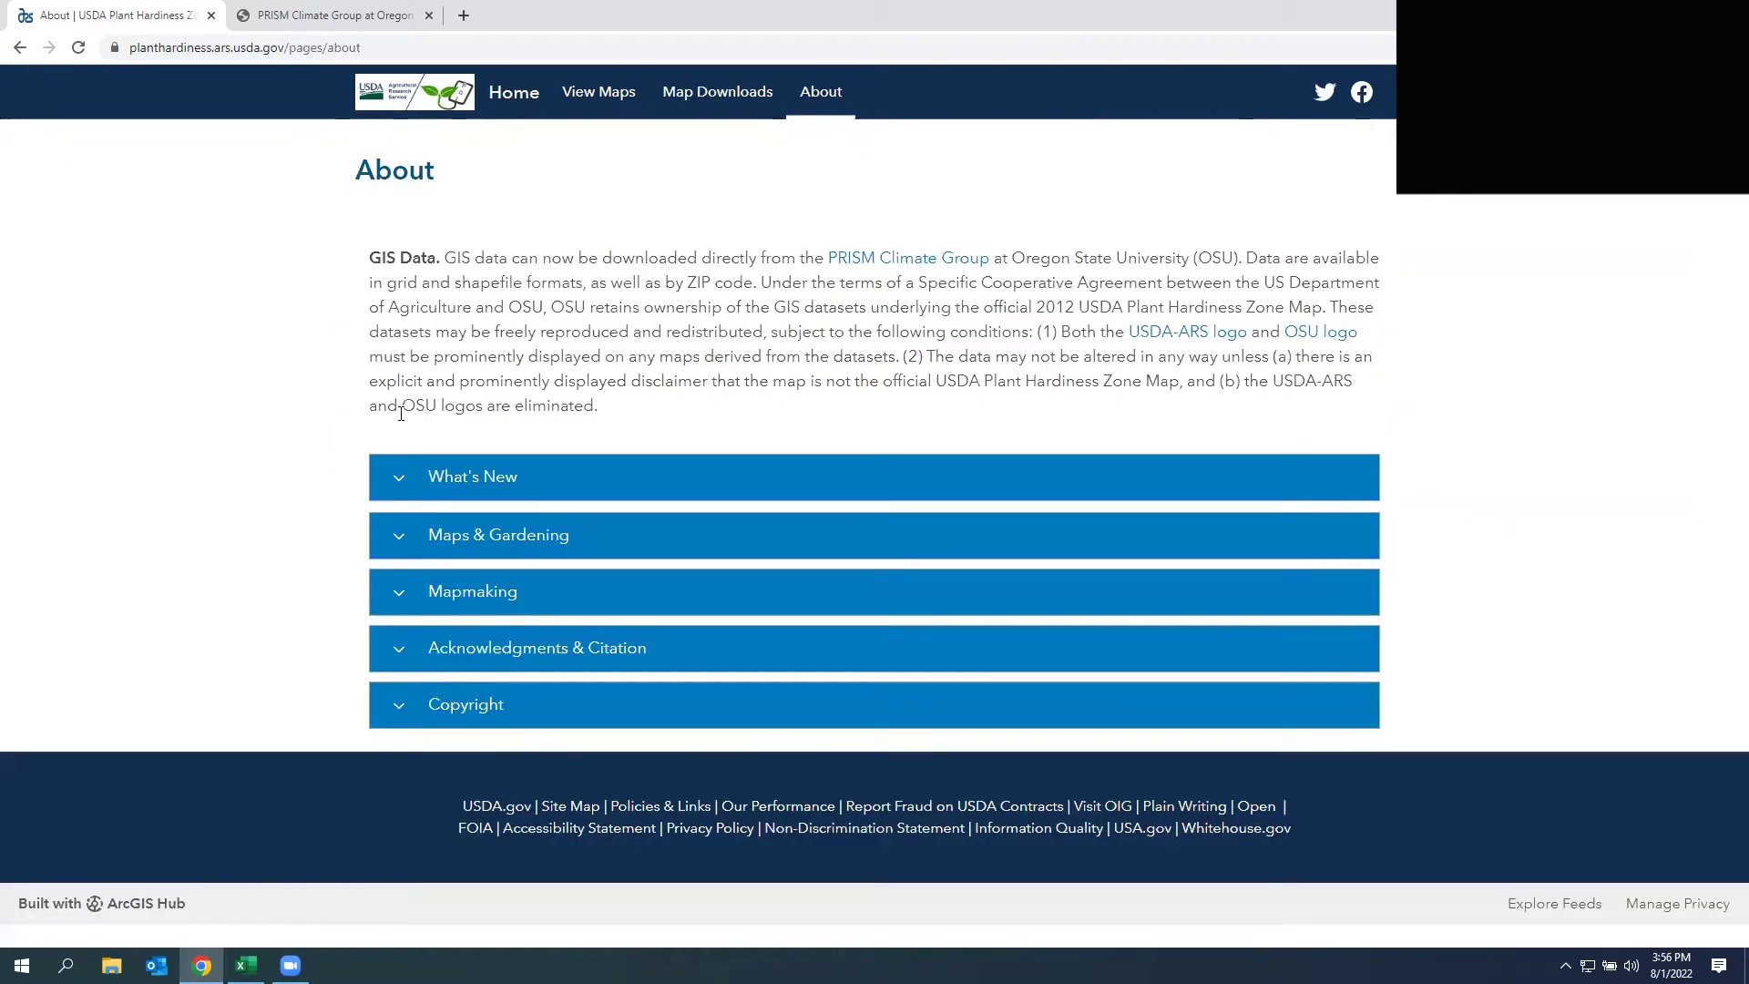
{"action": "left_click", "coordinate": [405, 483]}
{"action": "scroll", "coordinate": [176, 437], "scroll_direction": "down", "scroll_amount": 4}
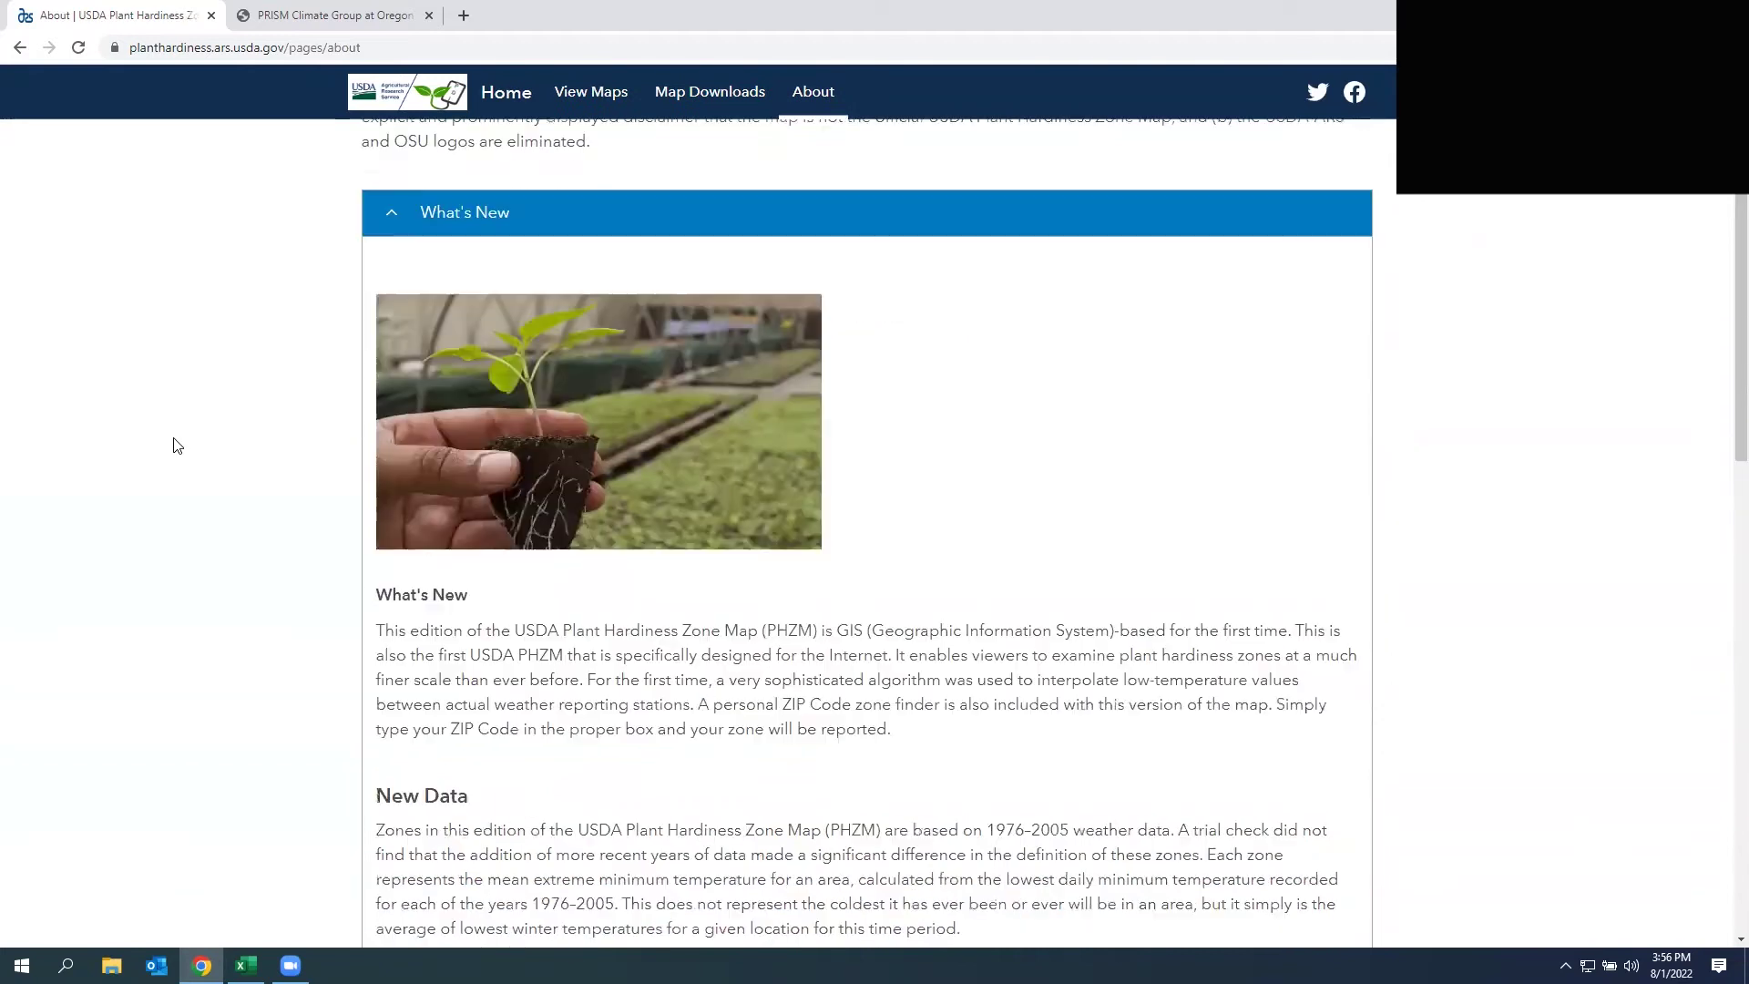
{"action": "scroll", "coordinate": [173, 437], "scroll_direction": "down", "scroll_amount": 2}
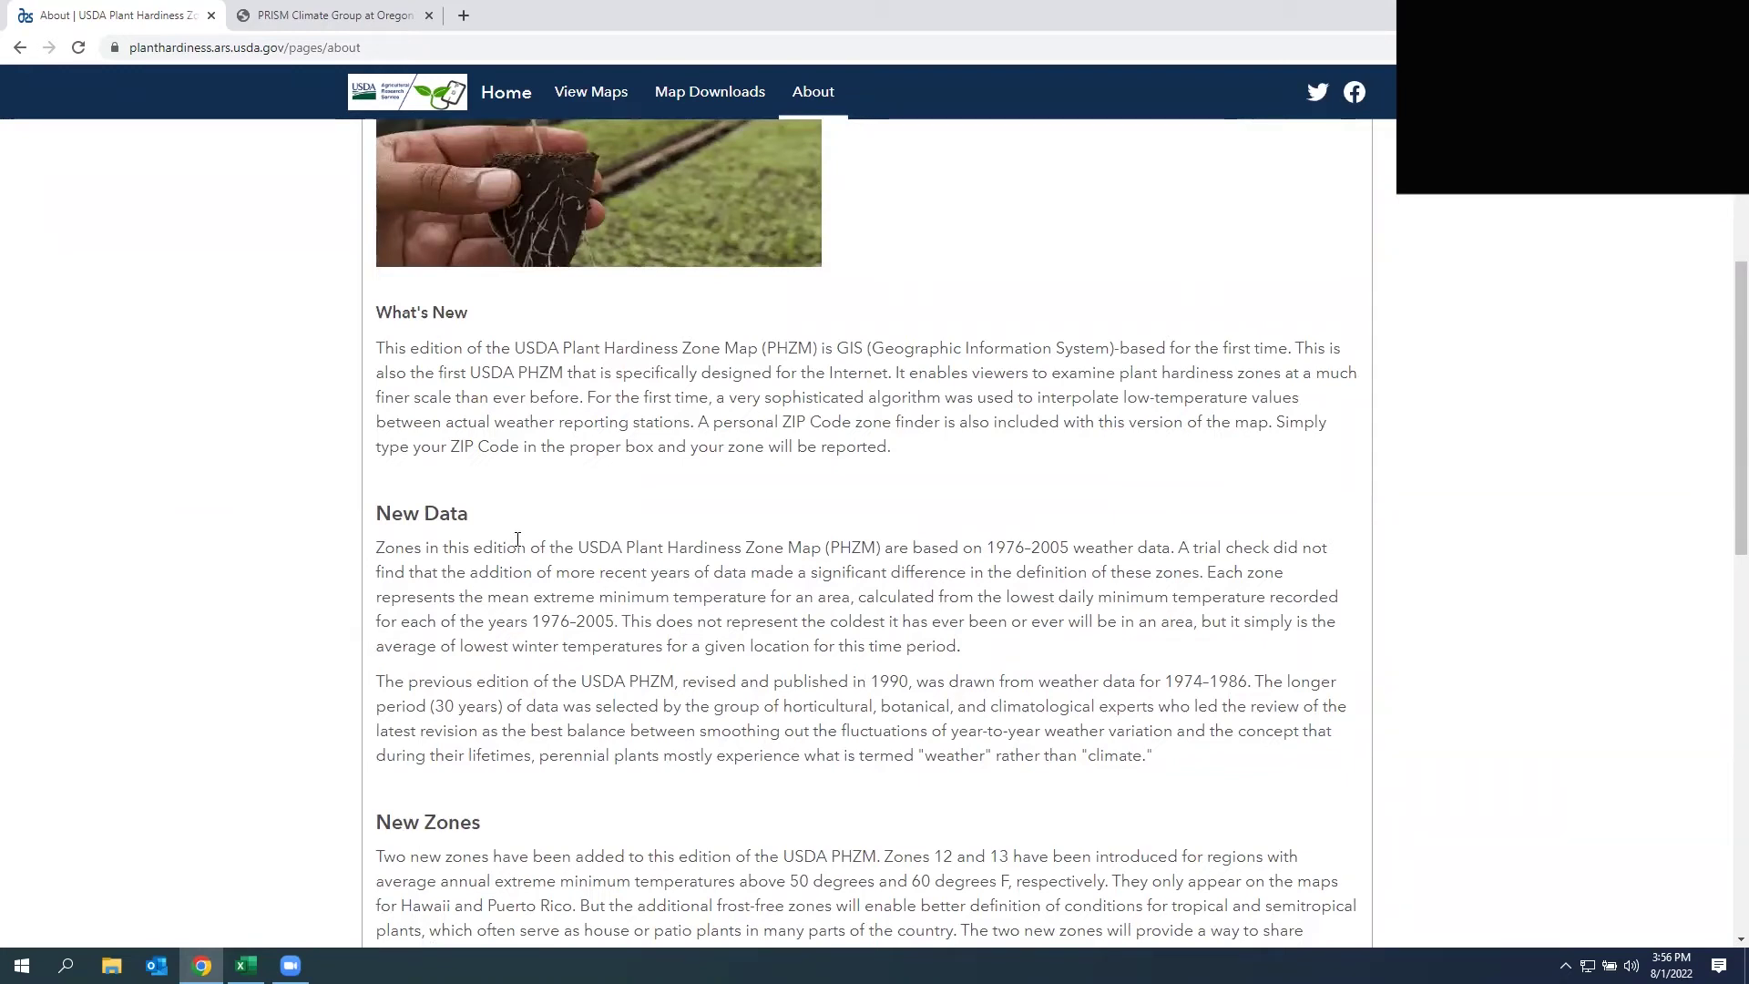
{"action": "left_click_drag", "start_coordinate": [385, 547], "coordinate": [1171, 549]}
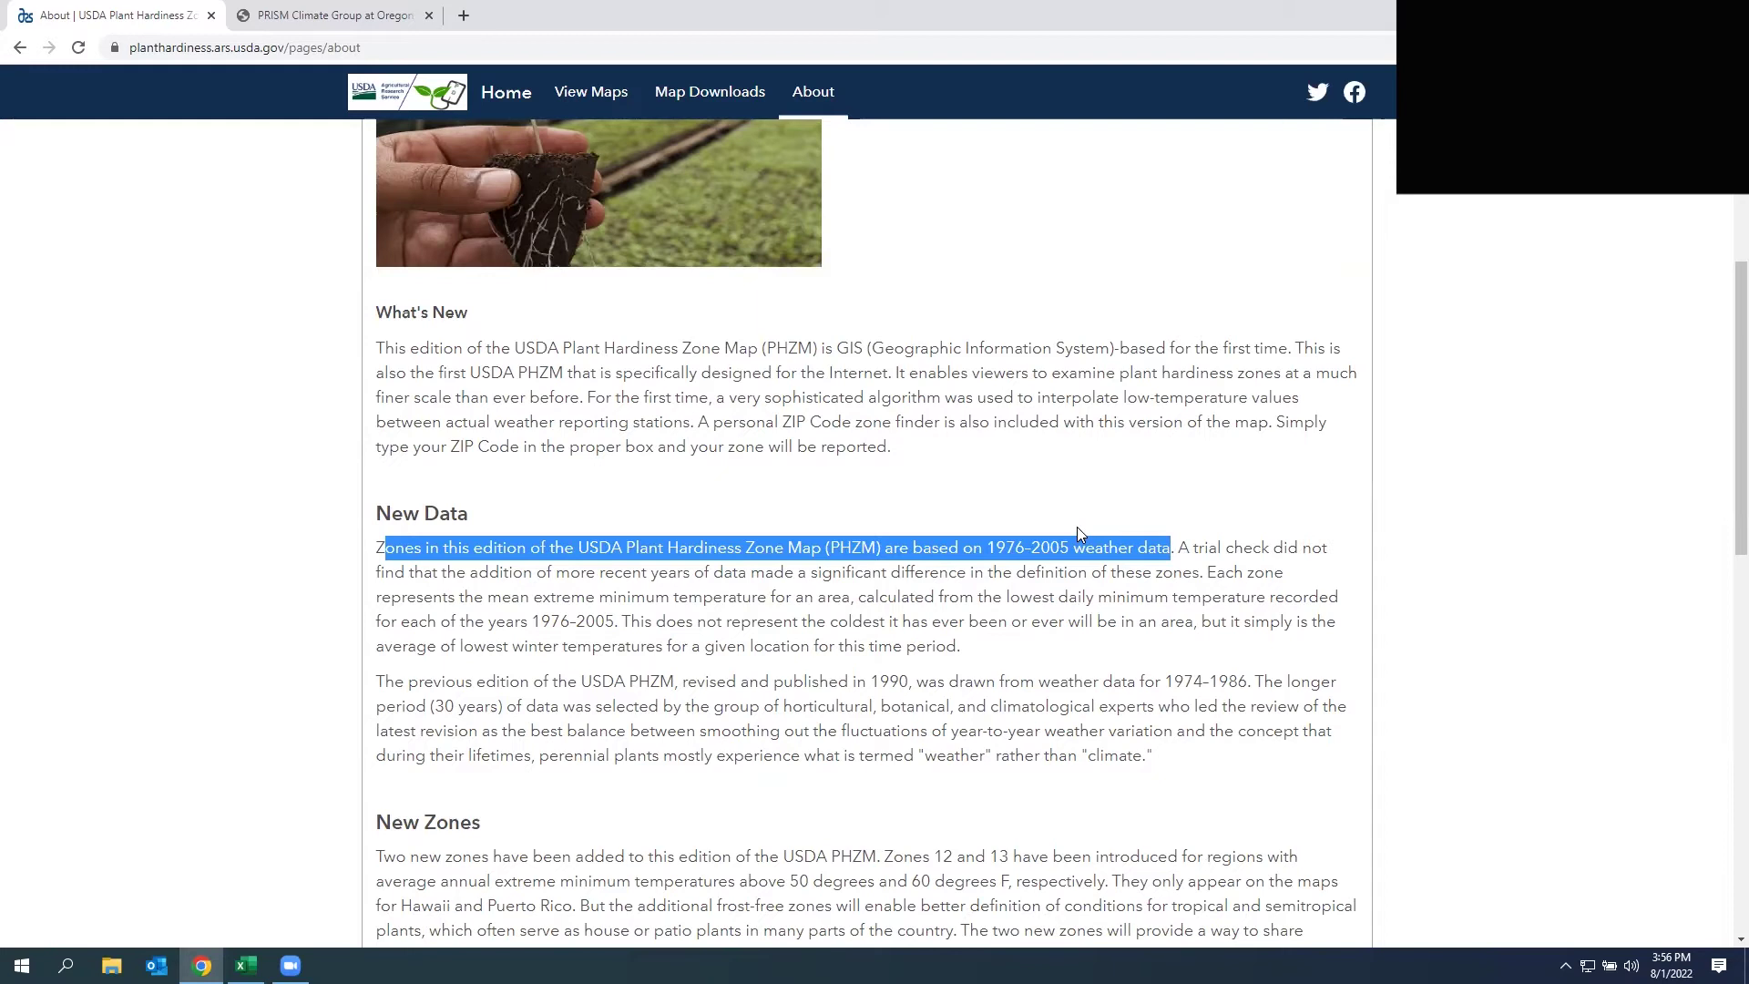
{"action": "left_click", "coordinate": [991, 551]}
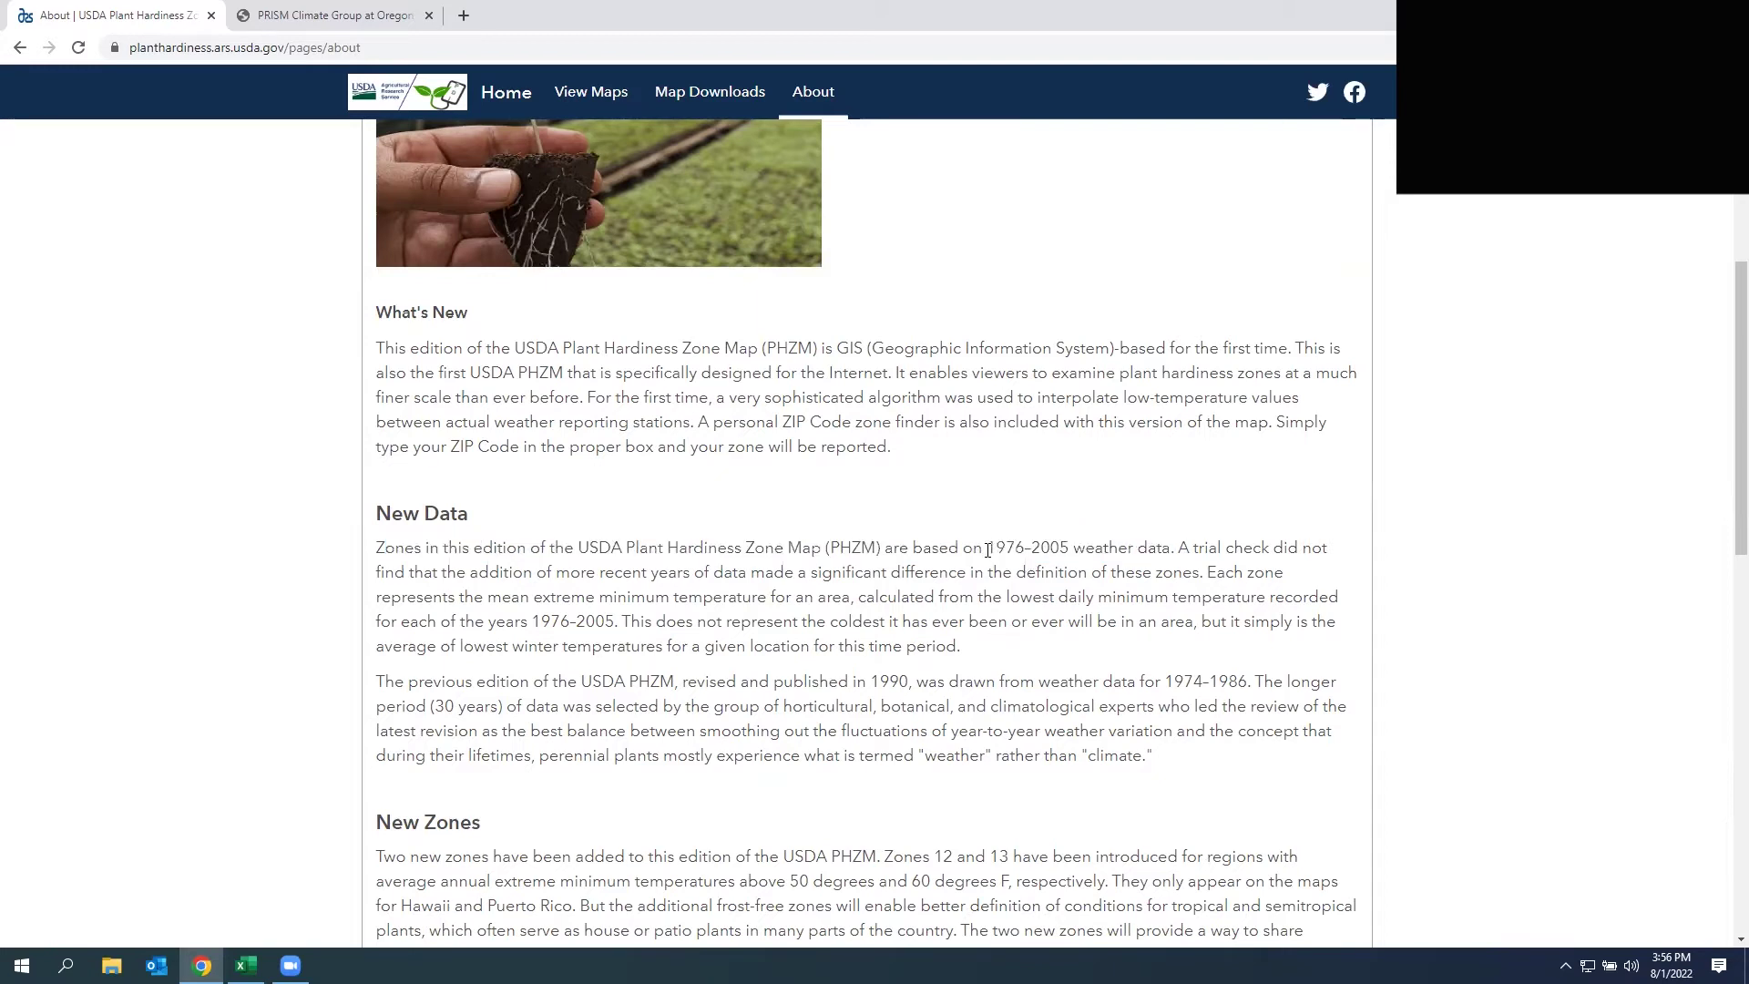
- Highlight the 1976–2005 date range in the first New Data paragraph and examine the text around it
{"action": "left_click_drag", "start_coordinate": [988, 551], "coordinate": [1025, 550]}
{"action": "left_click", "coordinate": [1043, 532]}
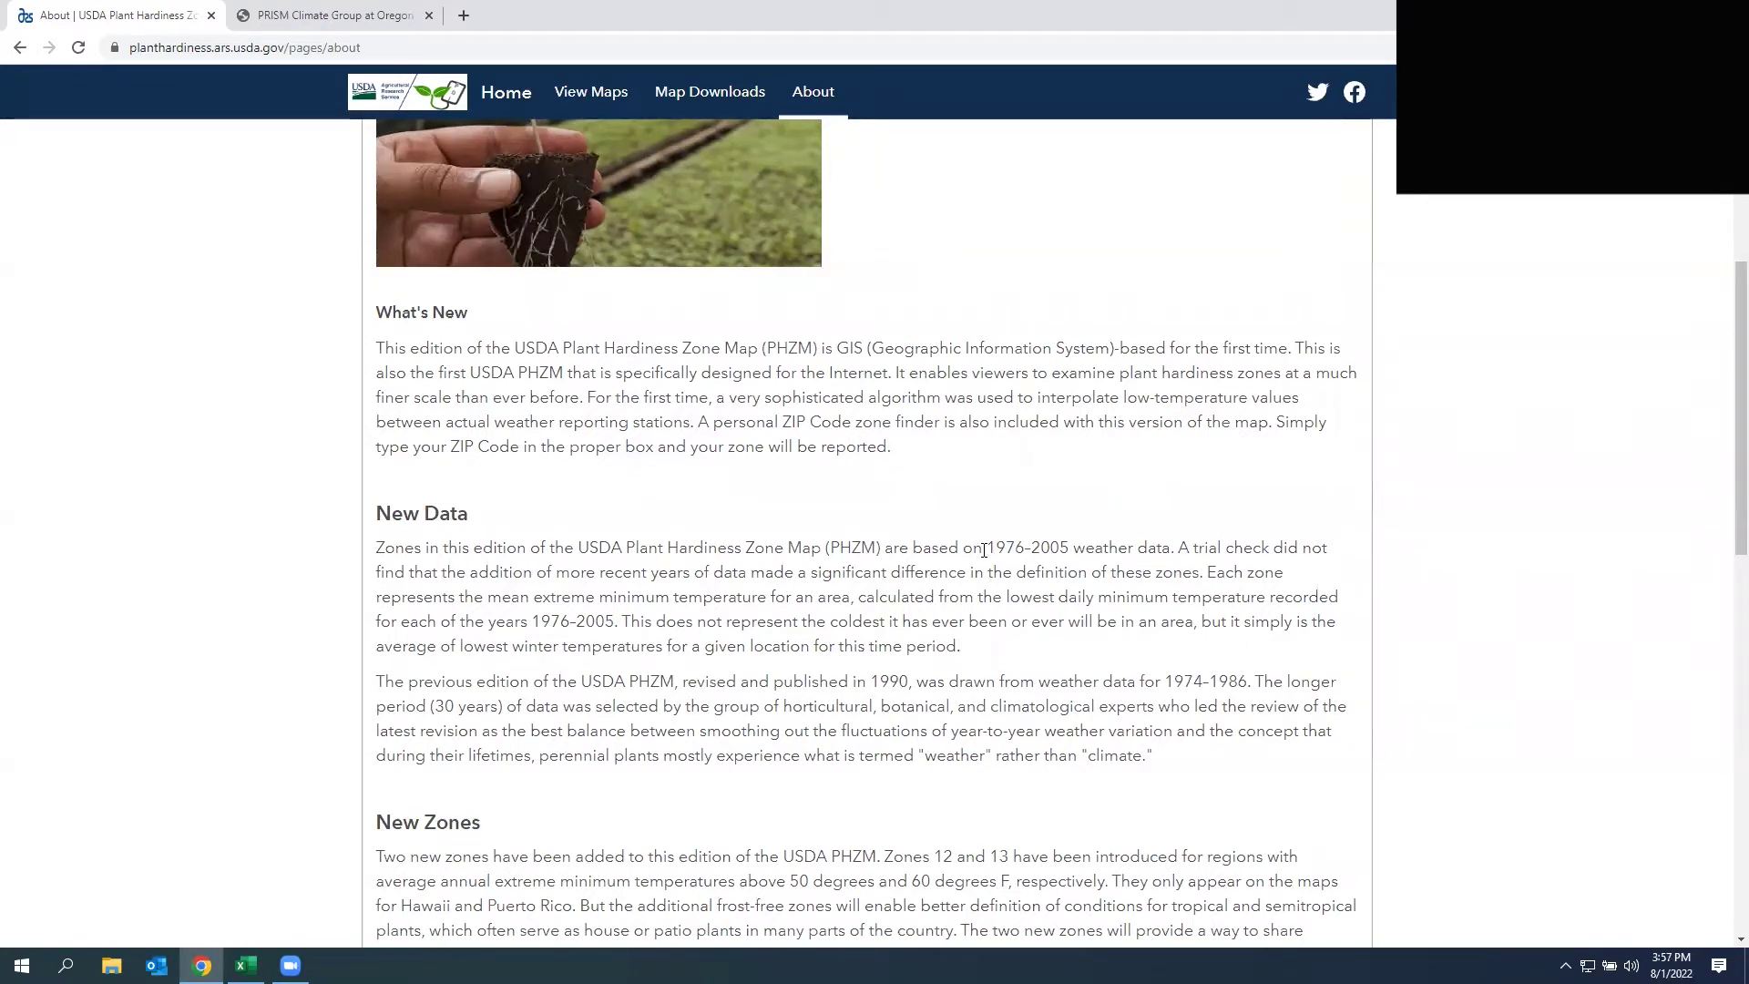
{"action": "left_click_drag", "start_coordinate": [984, 550], "coordinate": [1072, 549]}
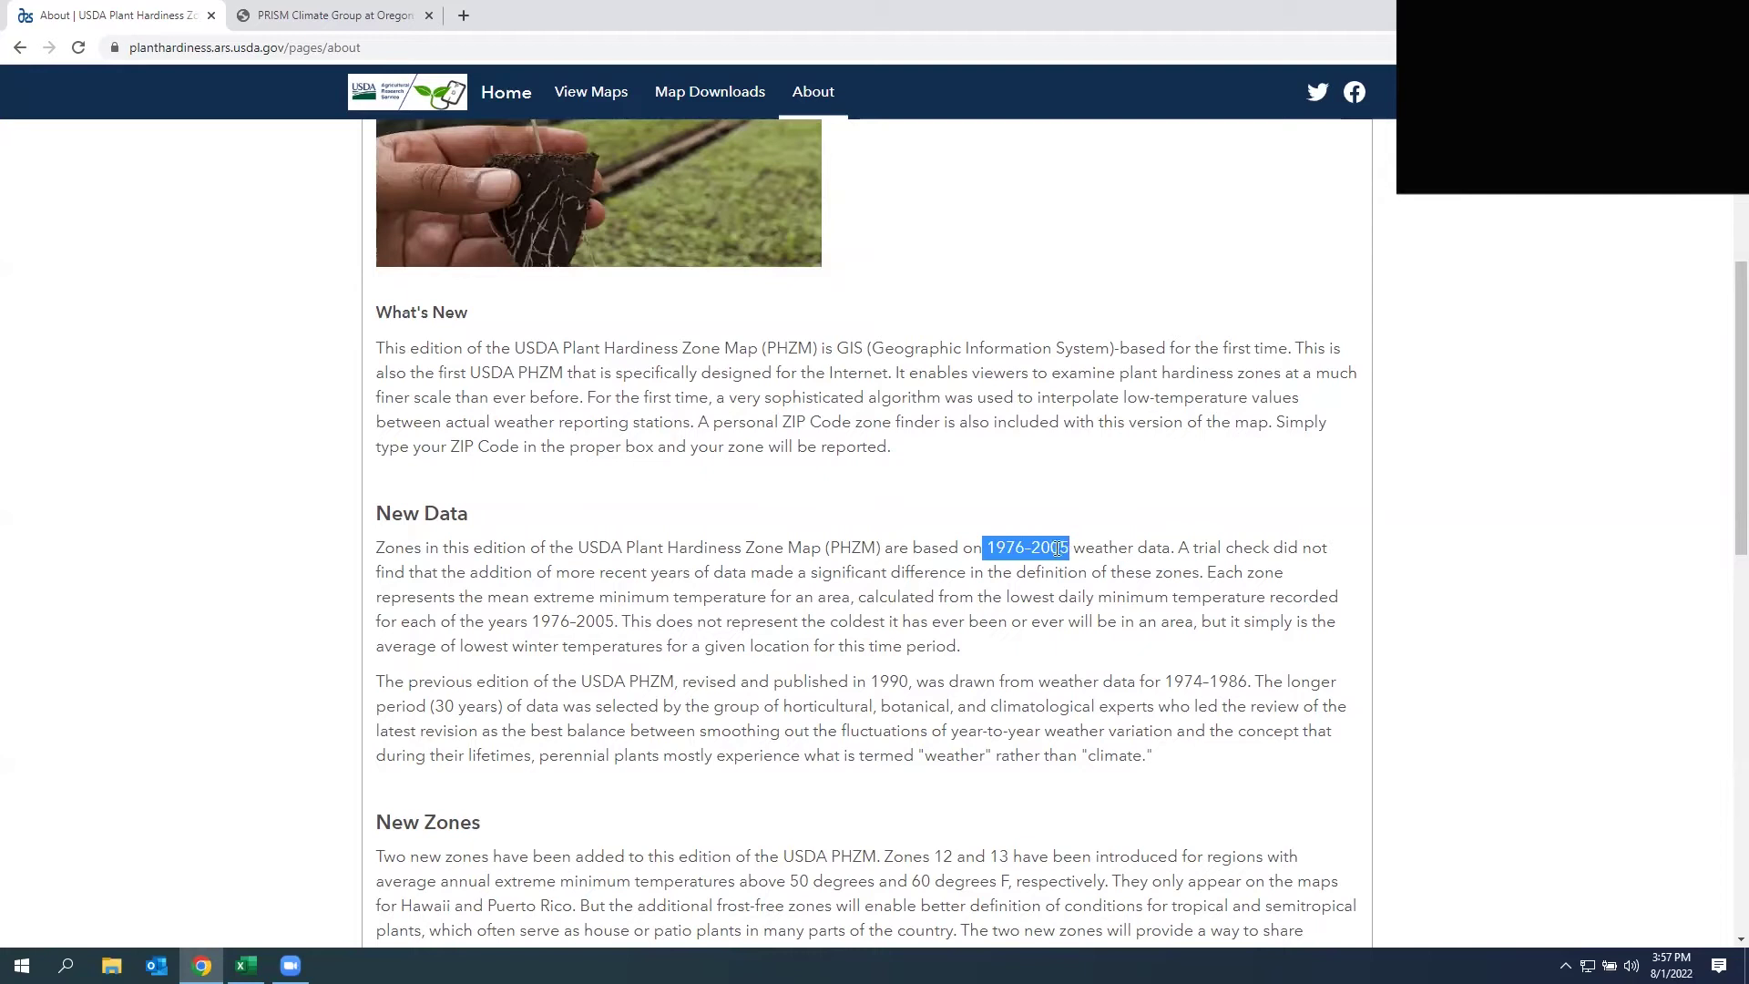
{"action": "left_click", "coordinate": [1002, 543]}
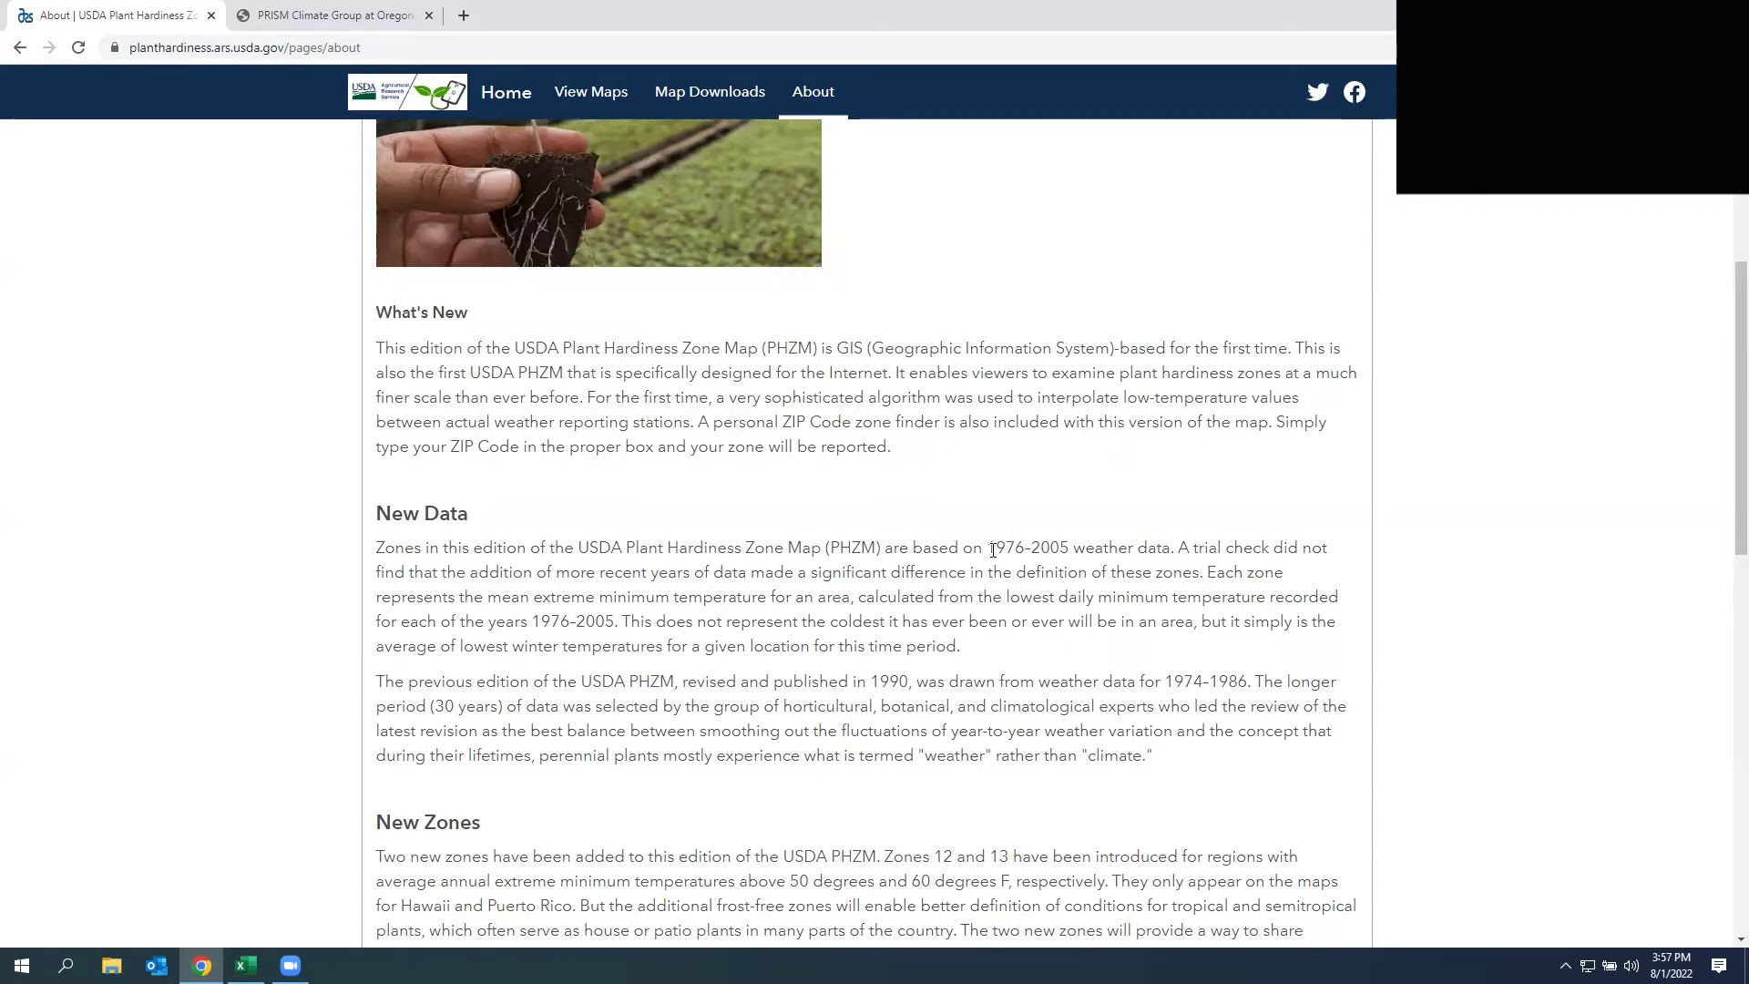
{"action": "left_click_drag", "start_coordinate": [990, 549], "coordinate": [1070, 550]}
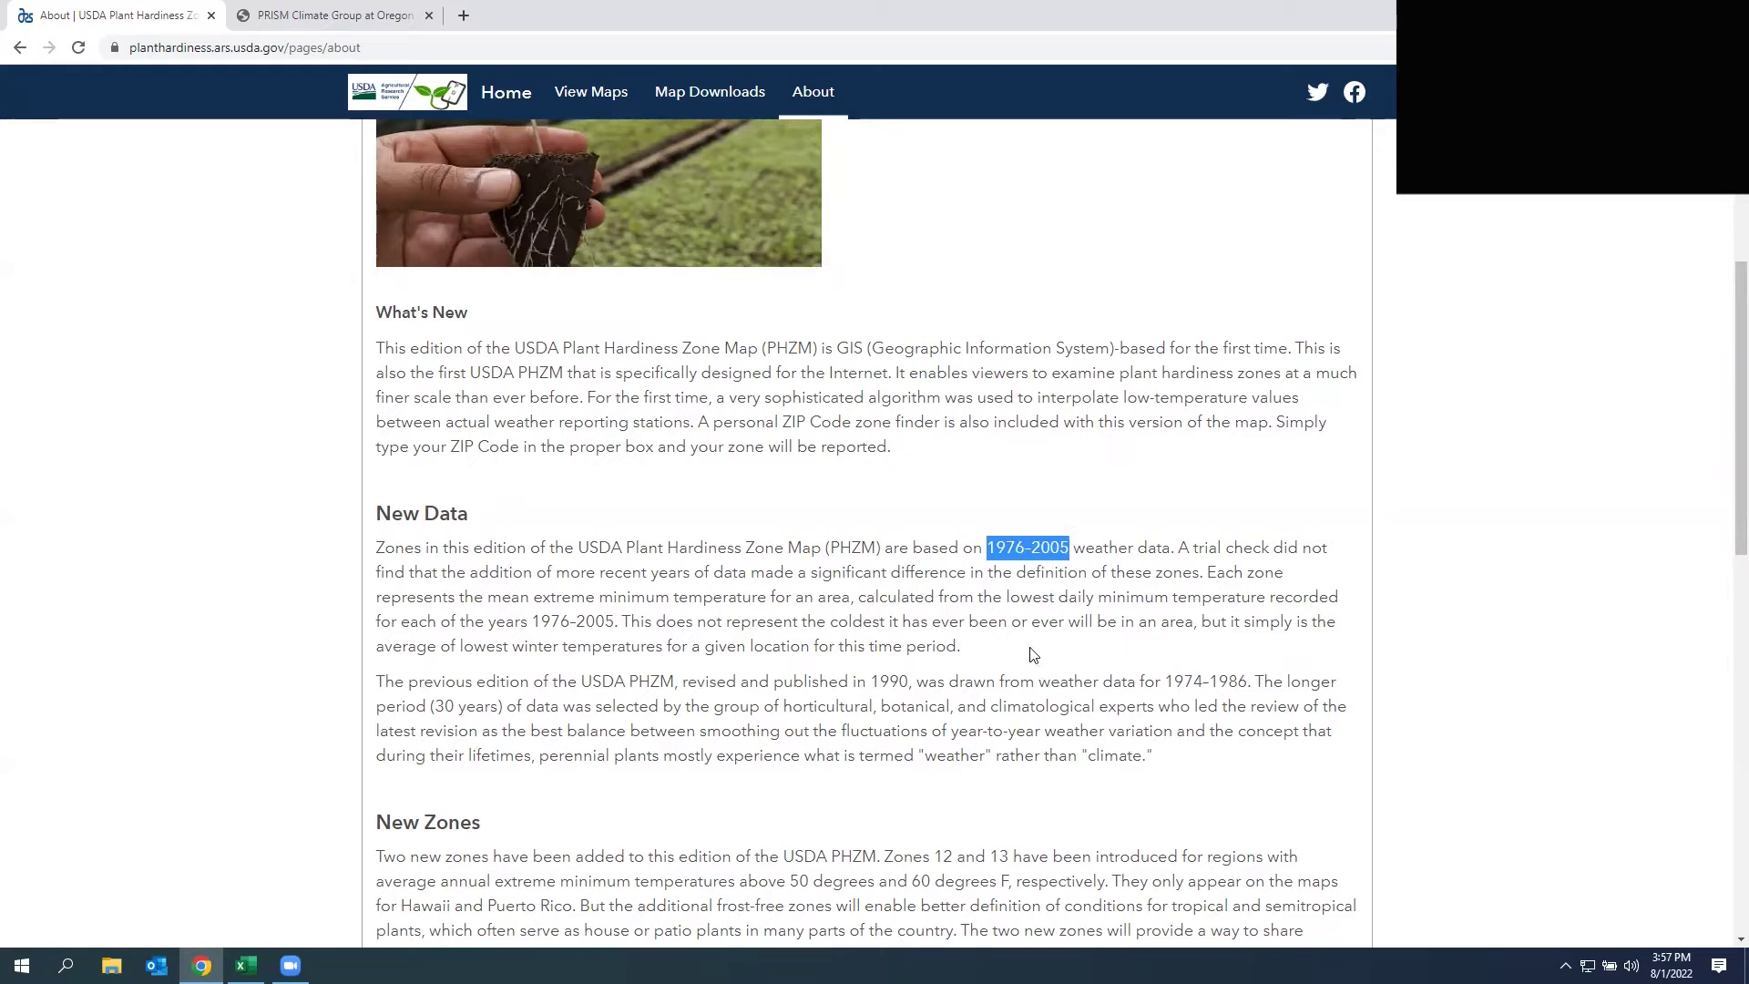
{"action": "left_click", "coordinate": [1016, 547]}
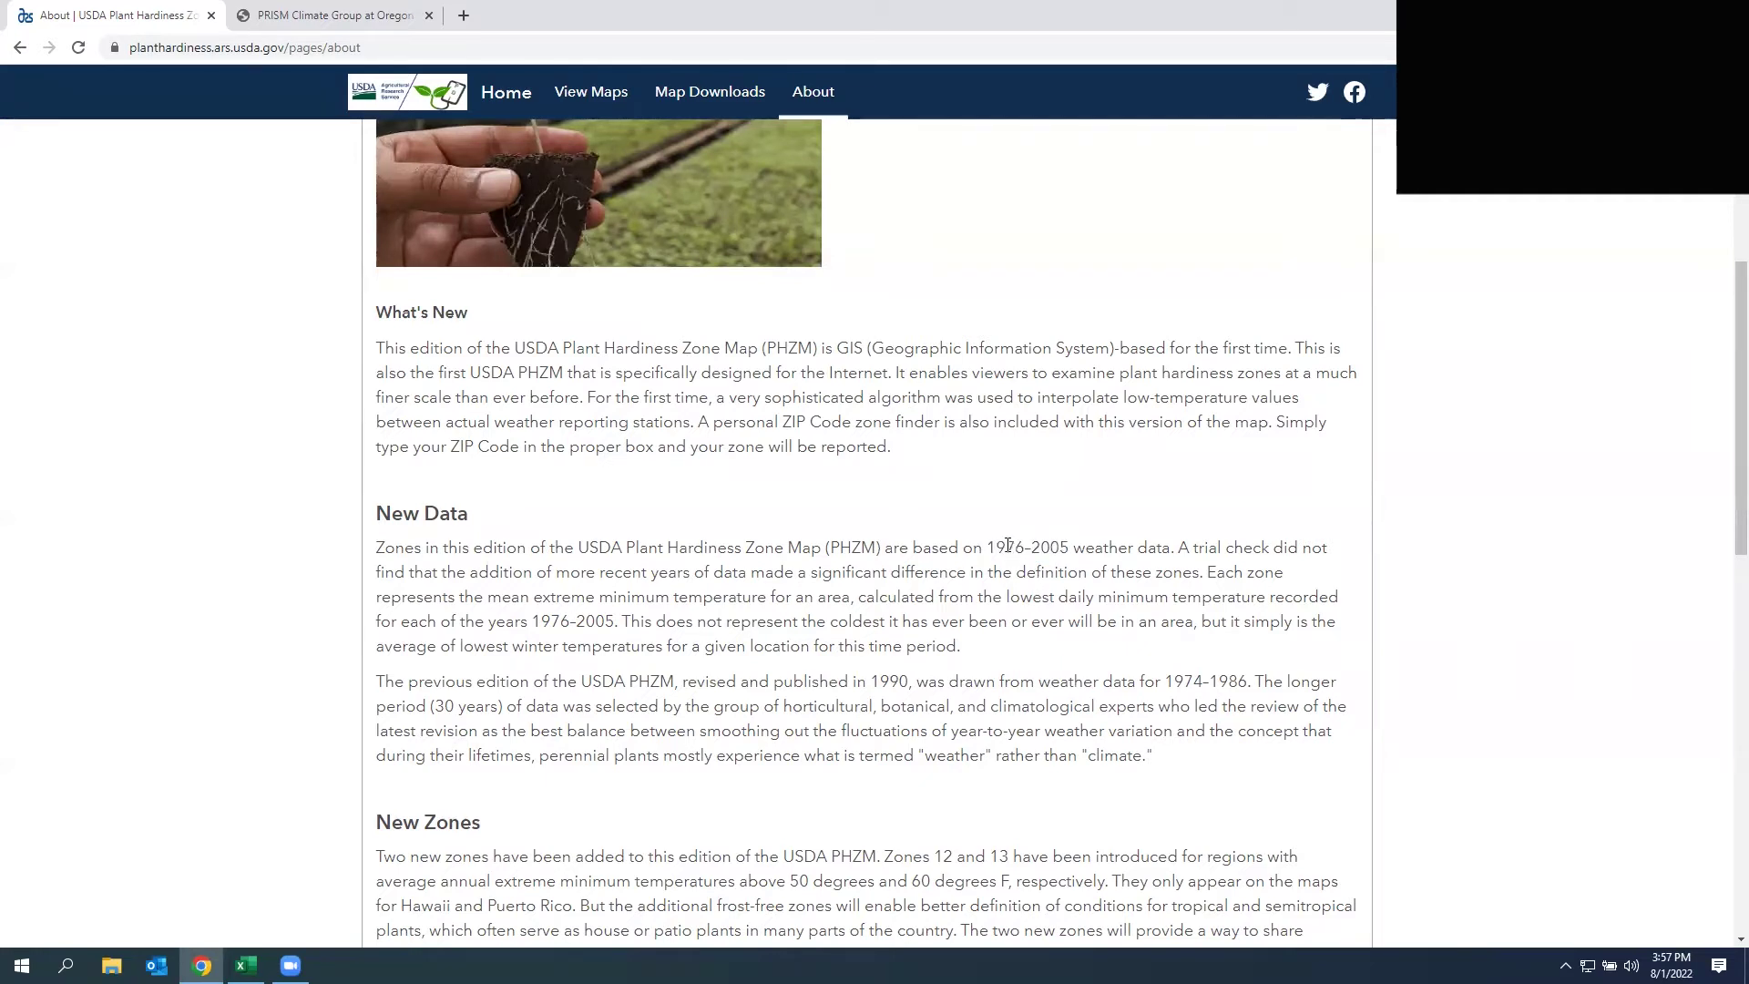
{"action": "left_click_drag", "start_coordinate": [1005, 547], "coordinate": [1018, 593]}
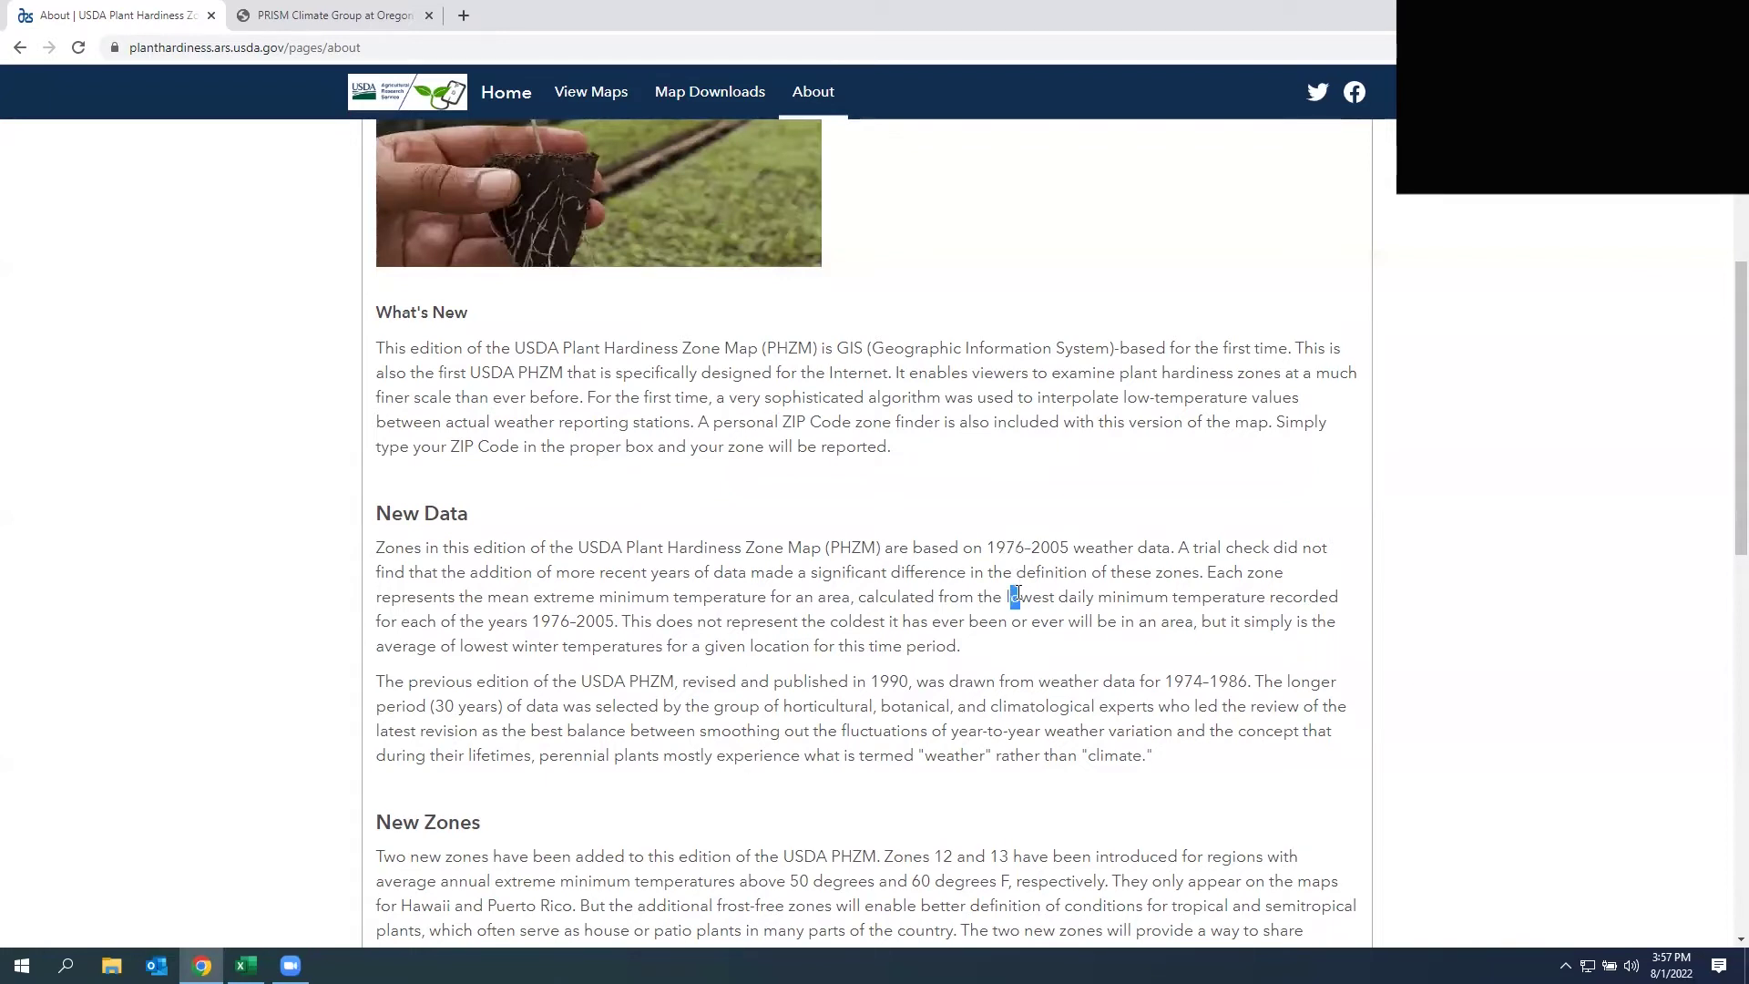
{"action": "left_click", "coordinate": [1009, 546]}
- Look through the rest of What's New, then expand Maps & Gardening and examine its Other Factors section
{"action": "scroll", "coordinate": [923, 528], "scroll_direction": "down", "scroll_amount": 7}
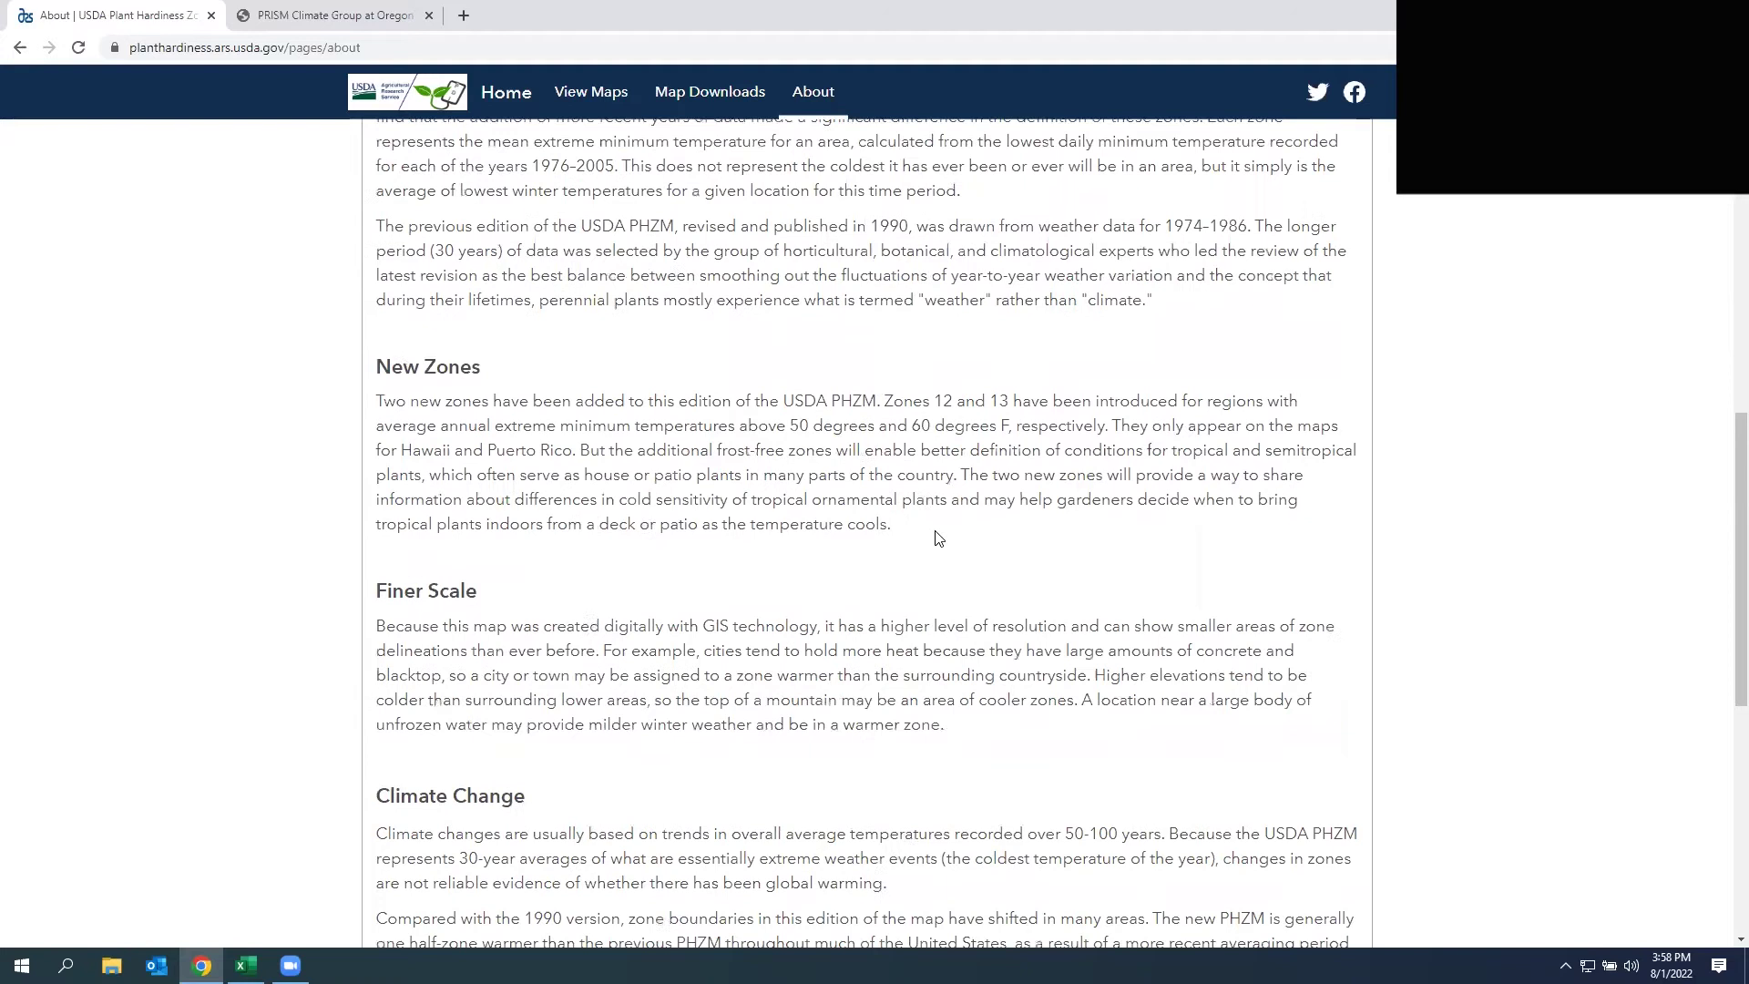
{"action": "scroll", "coordinate": [923, 529], "scroll_direction": "down", "scroll_amount": 6}
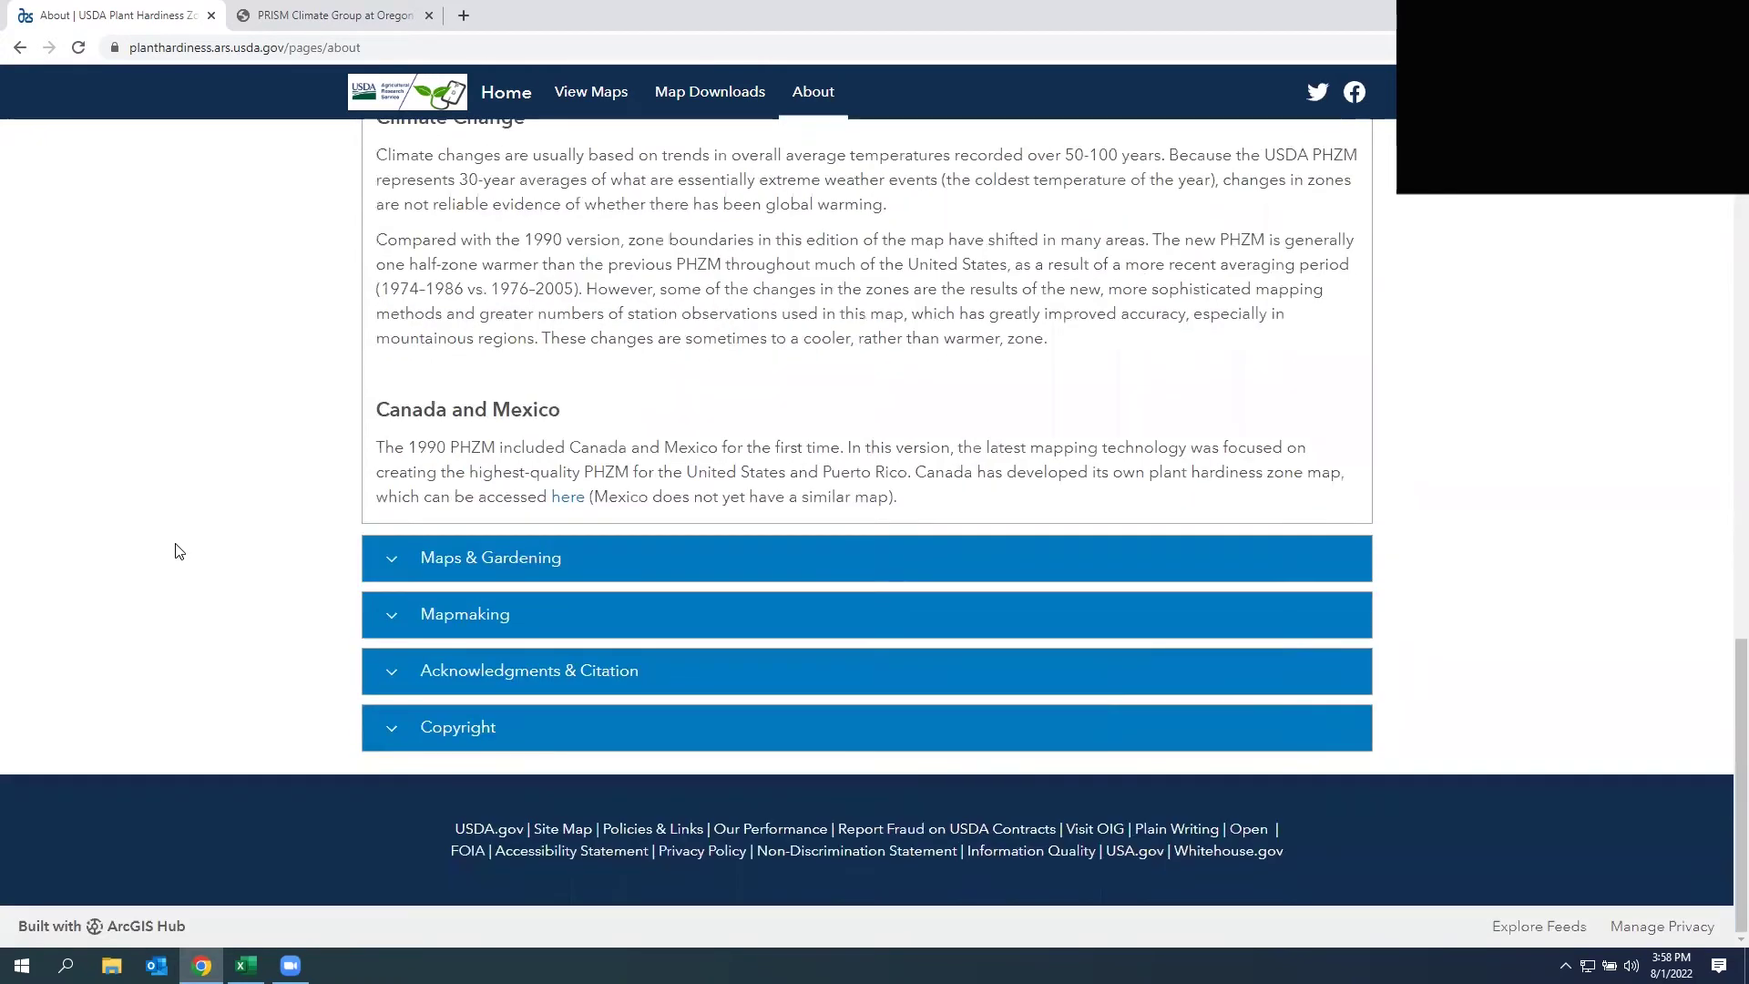
{"action": "left_click", "coordinate": [387, 563]}
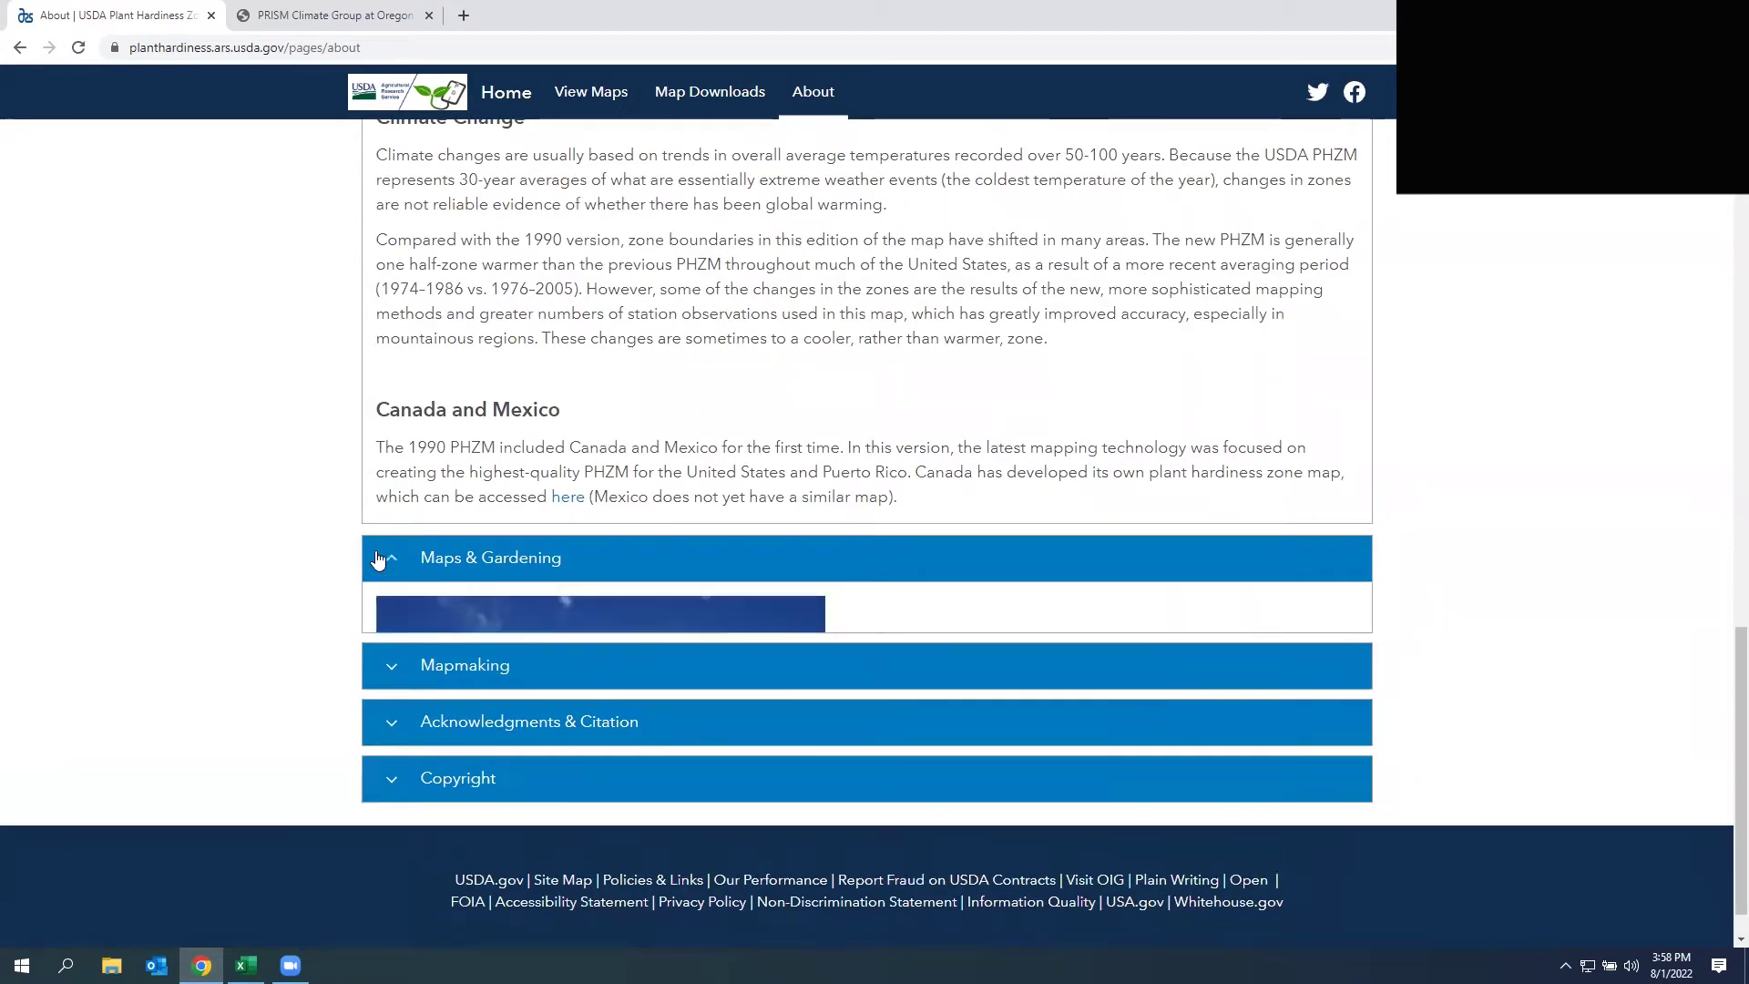
{"action": "scroll", "coordinate": [299, 510], "scroll_direction": "down", "scroll_amount": 16}
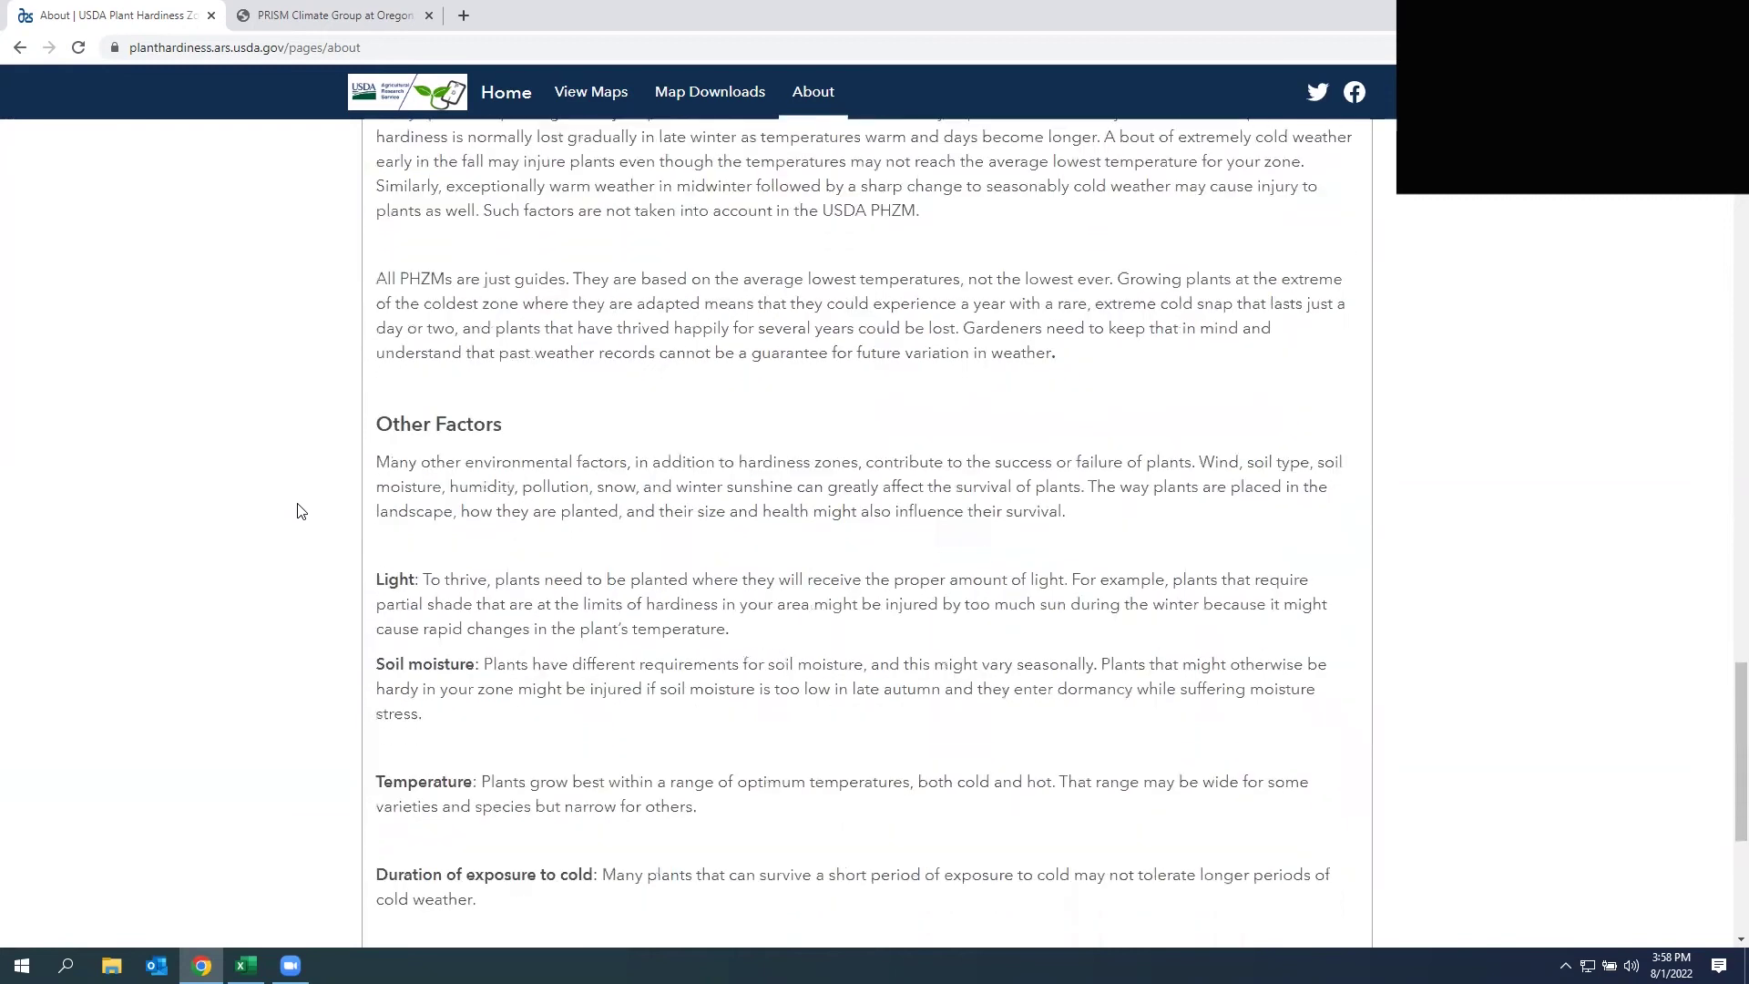
{"action": "scroll", "coordinate": [424, 511], "scroll_direction": "down", "scroll_amount": 2}
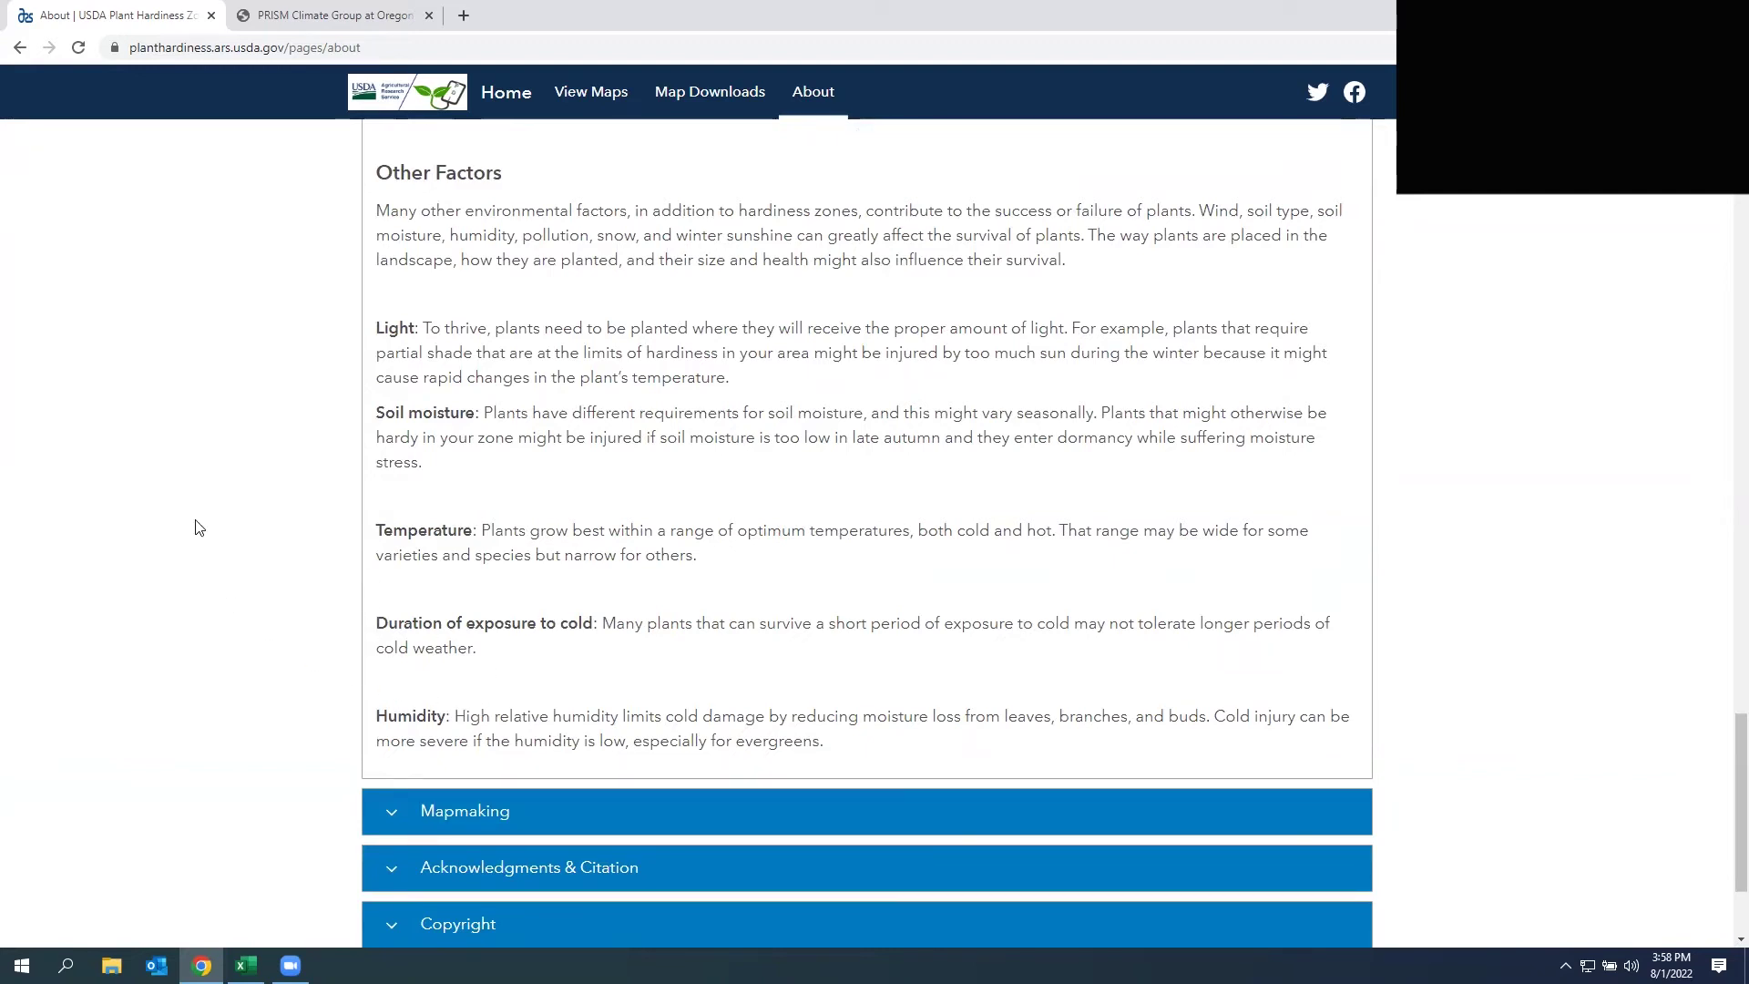
{"action": "scroll", "coordinate": [202, 528], "scroll_direction": "up", "scroll_amount": 2}
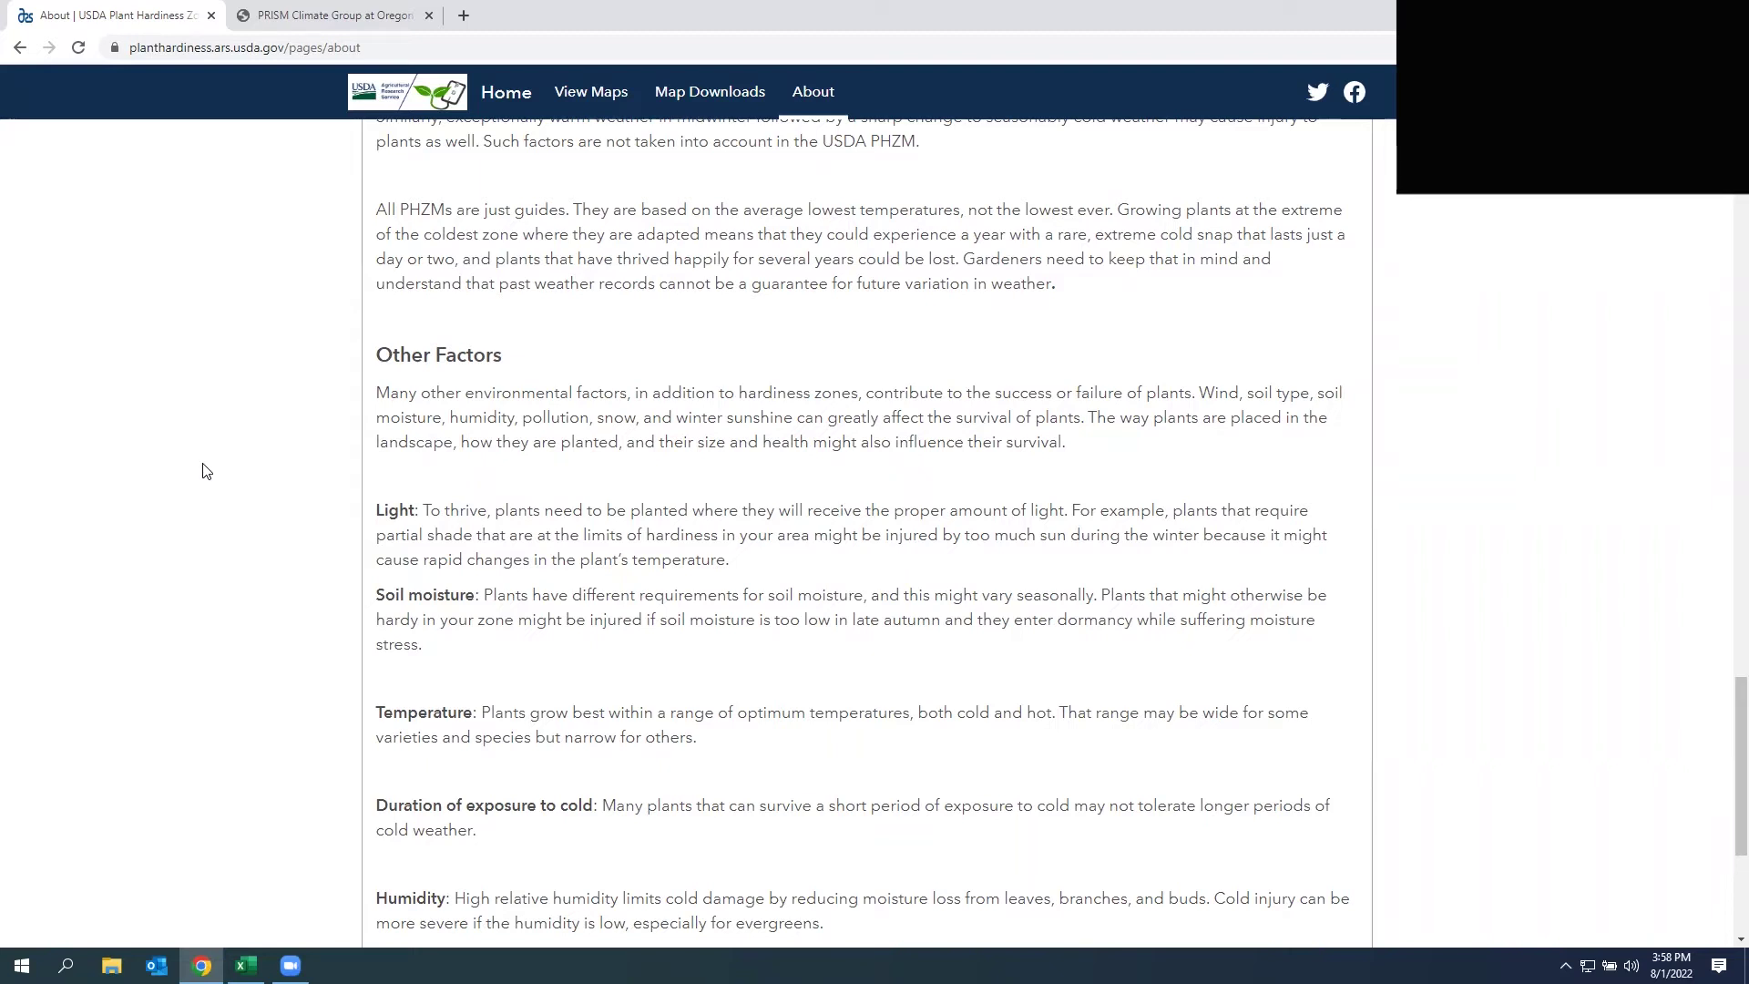
- Return to the home page and zoom the hardiness zone map in on Ohio and Kentucky
{"action": "left_click", "coordinate": [506, 94]}
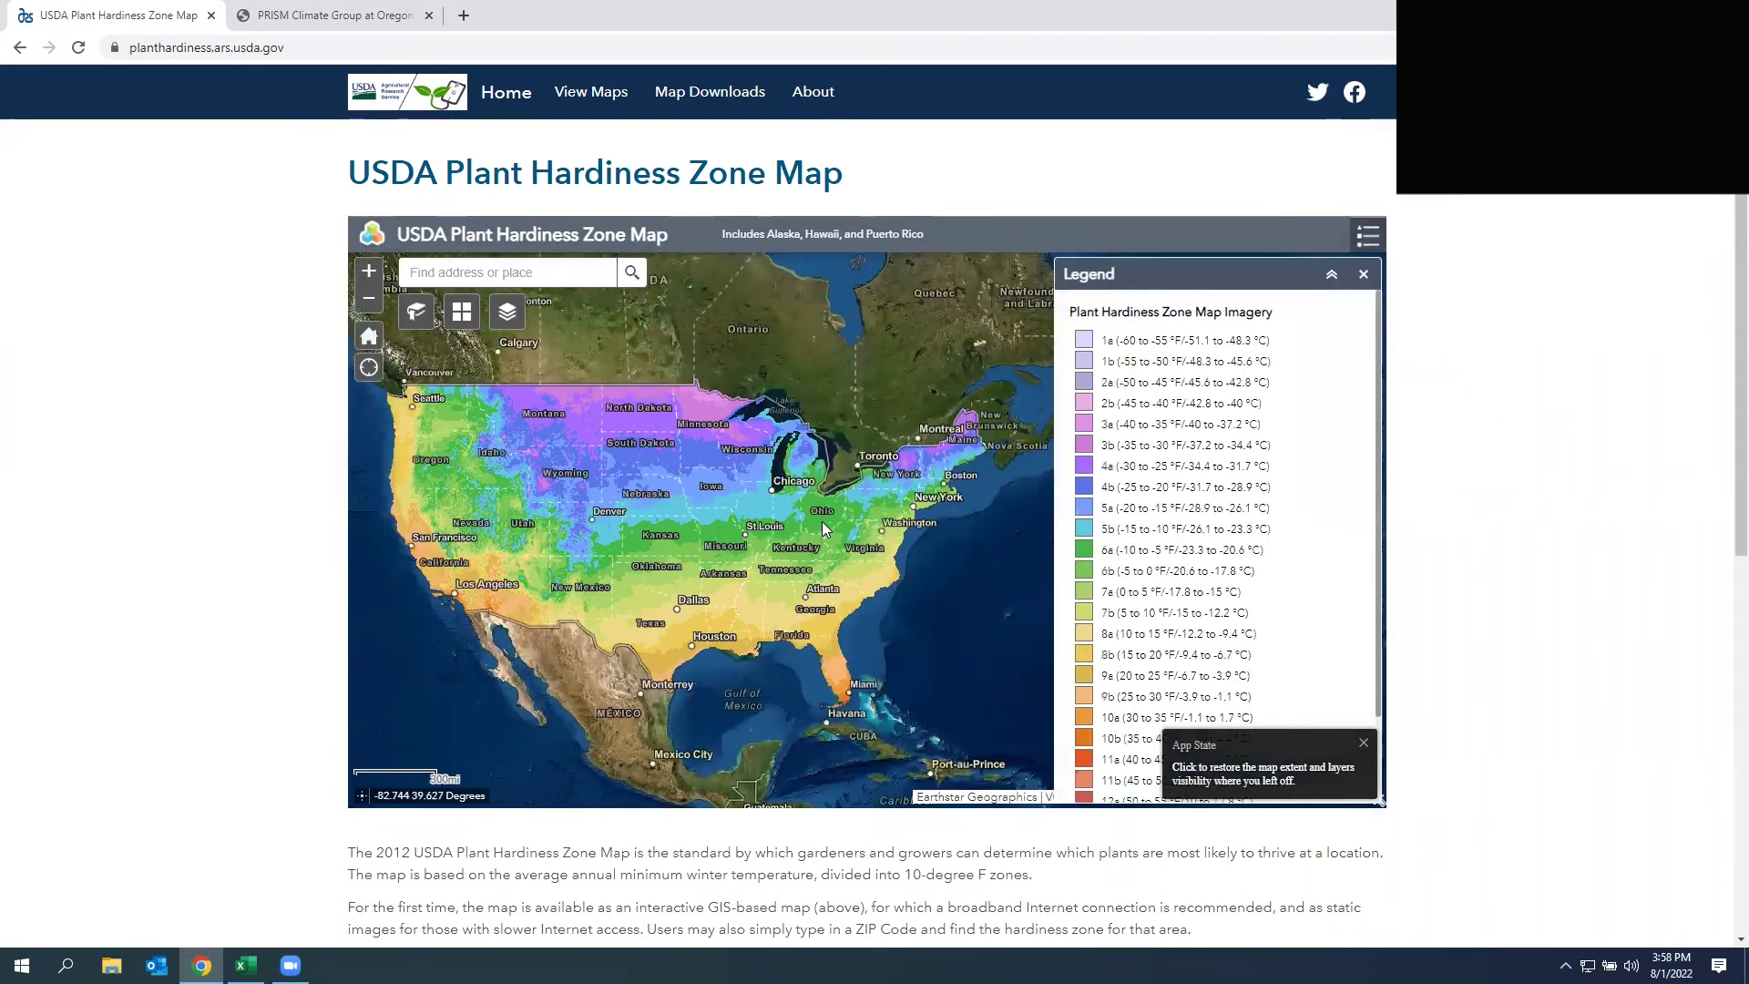
{"action": "scroll", "coordinate": [822, 521], "scroll_direction": "up", "scroll_amount": 2}
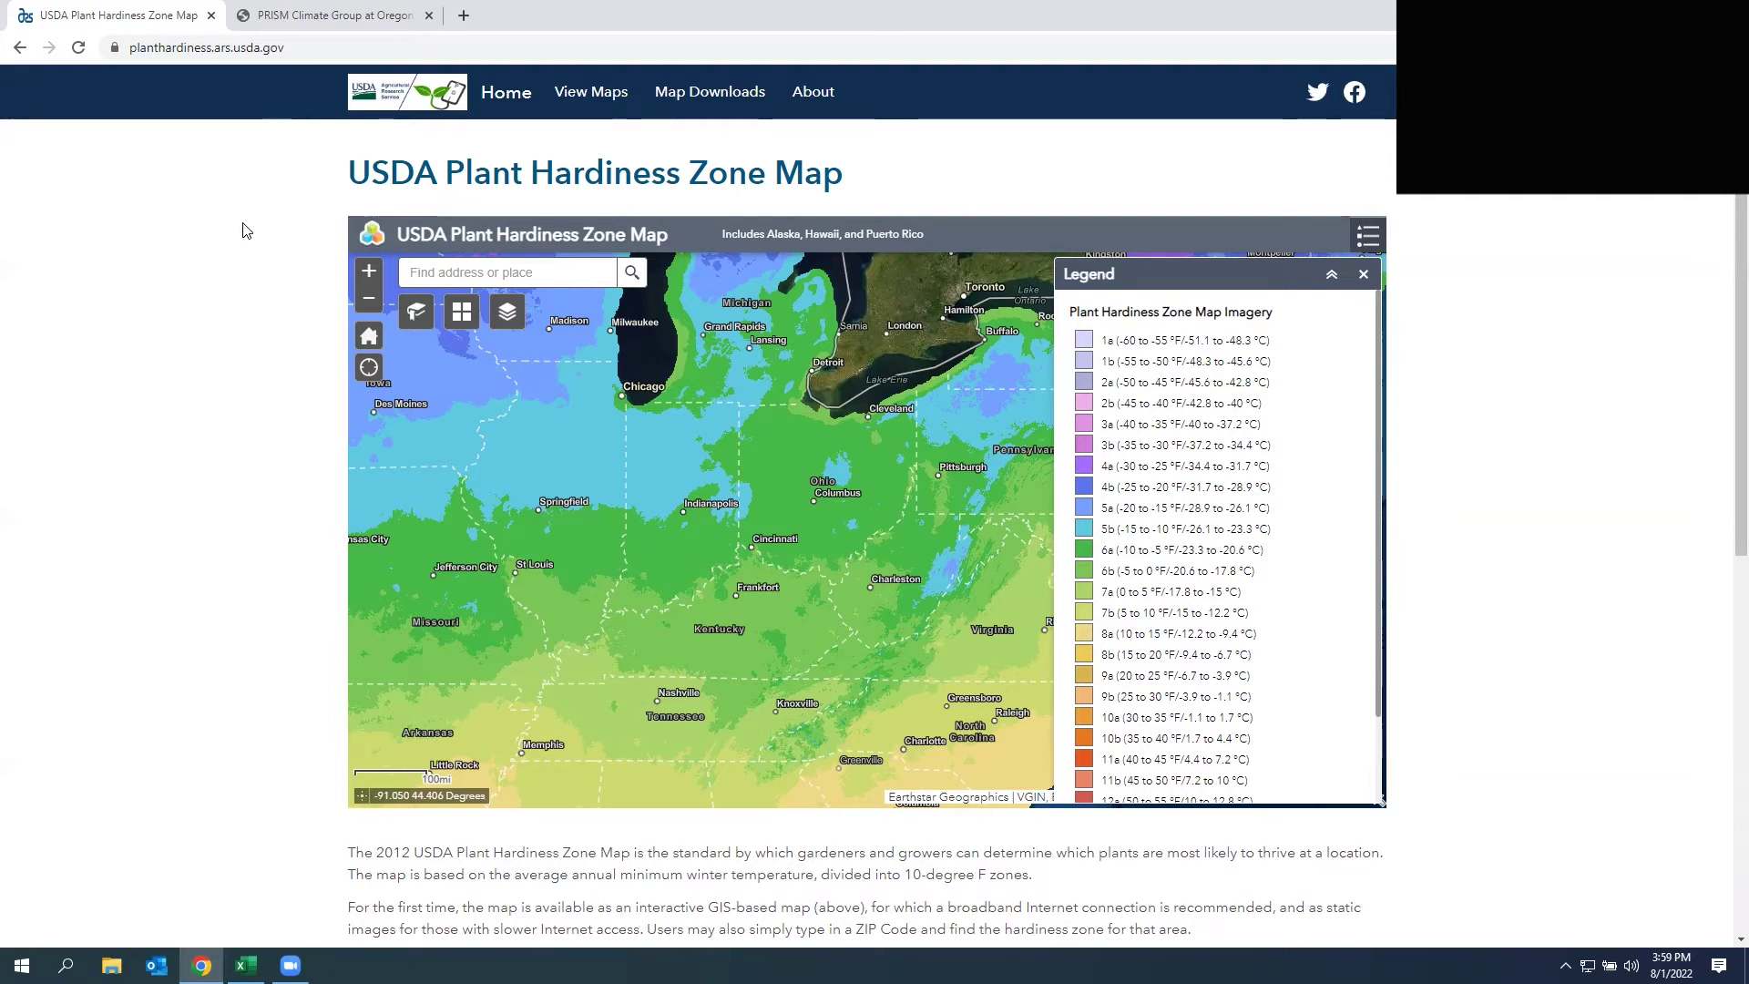
- Switch to the PRISM Climate Group Explorer page and highlight the Oregon State University credit in its footer
{"action": "left_click", "coordinate": [307, 15]}
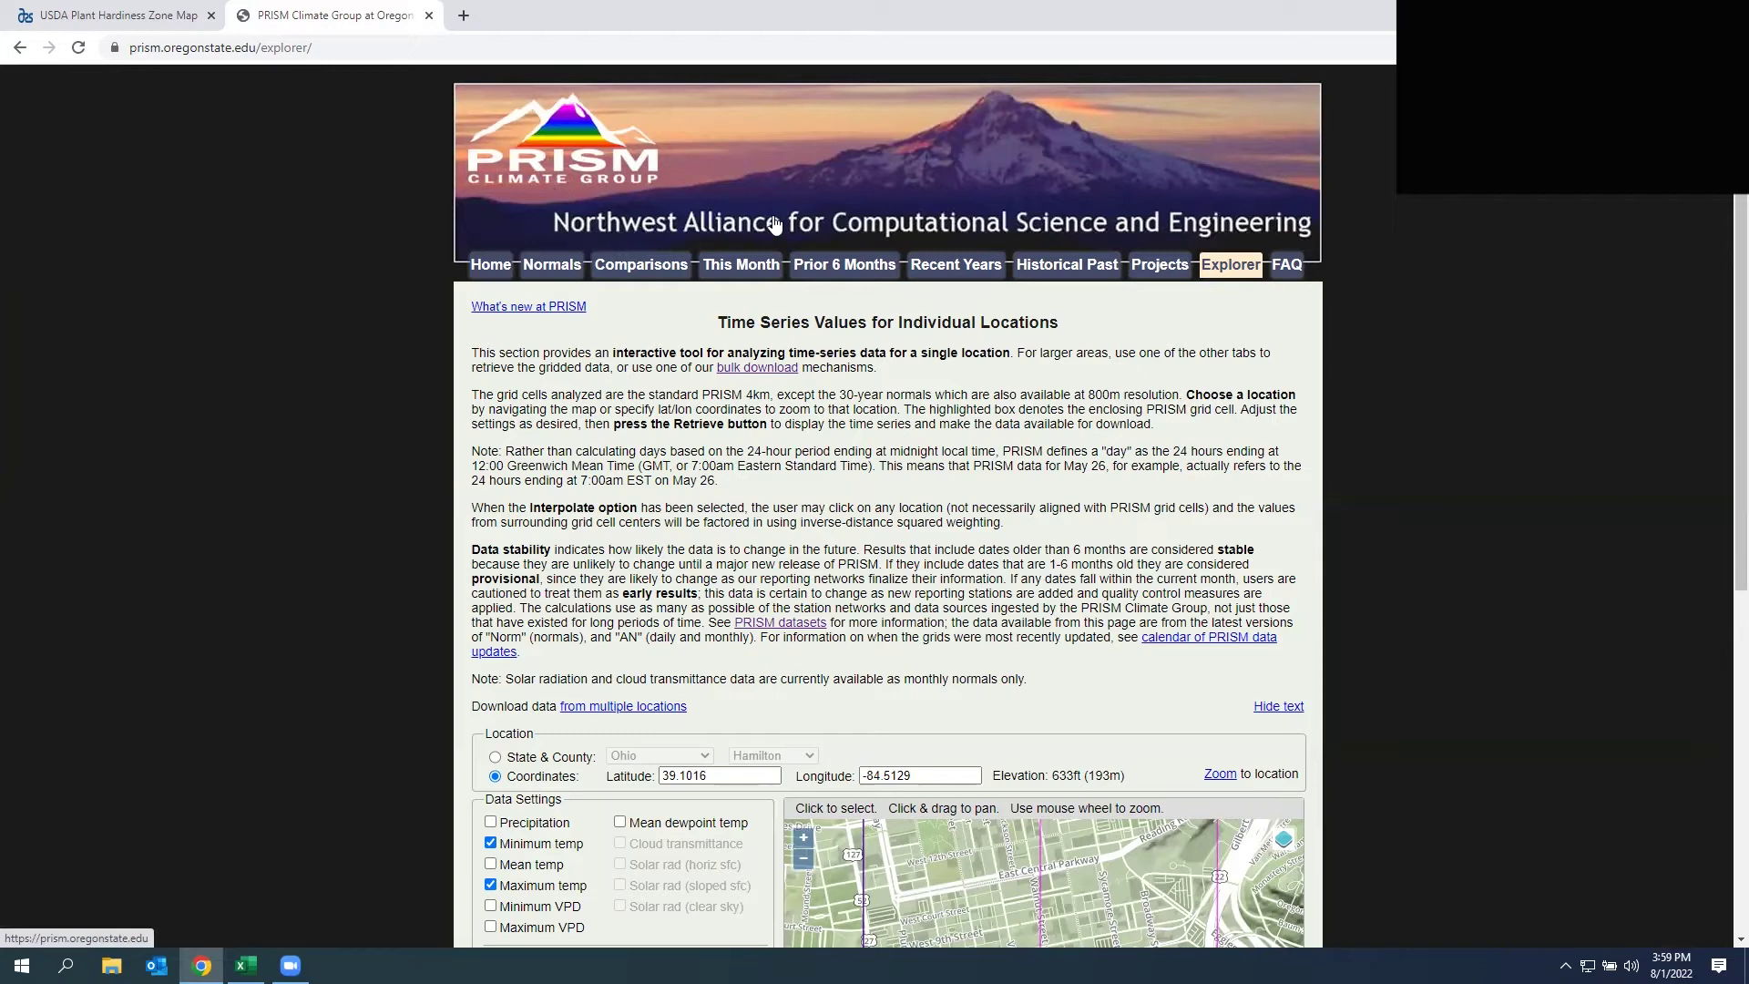
{"action": "scroll", "coordinate": [1286, 307], "scroll_direction": "down", "scroll_amount": 7}
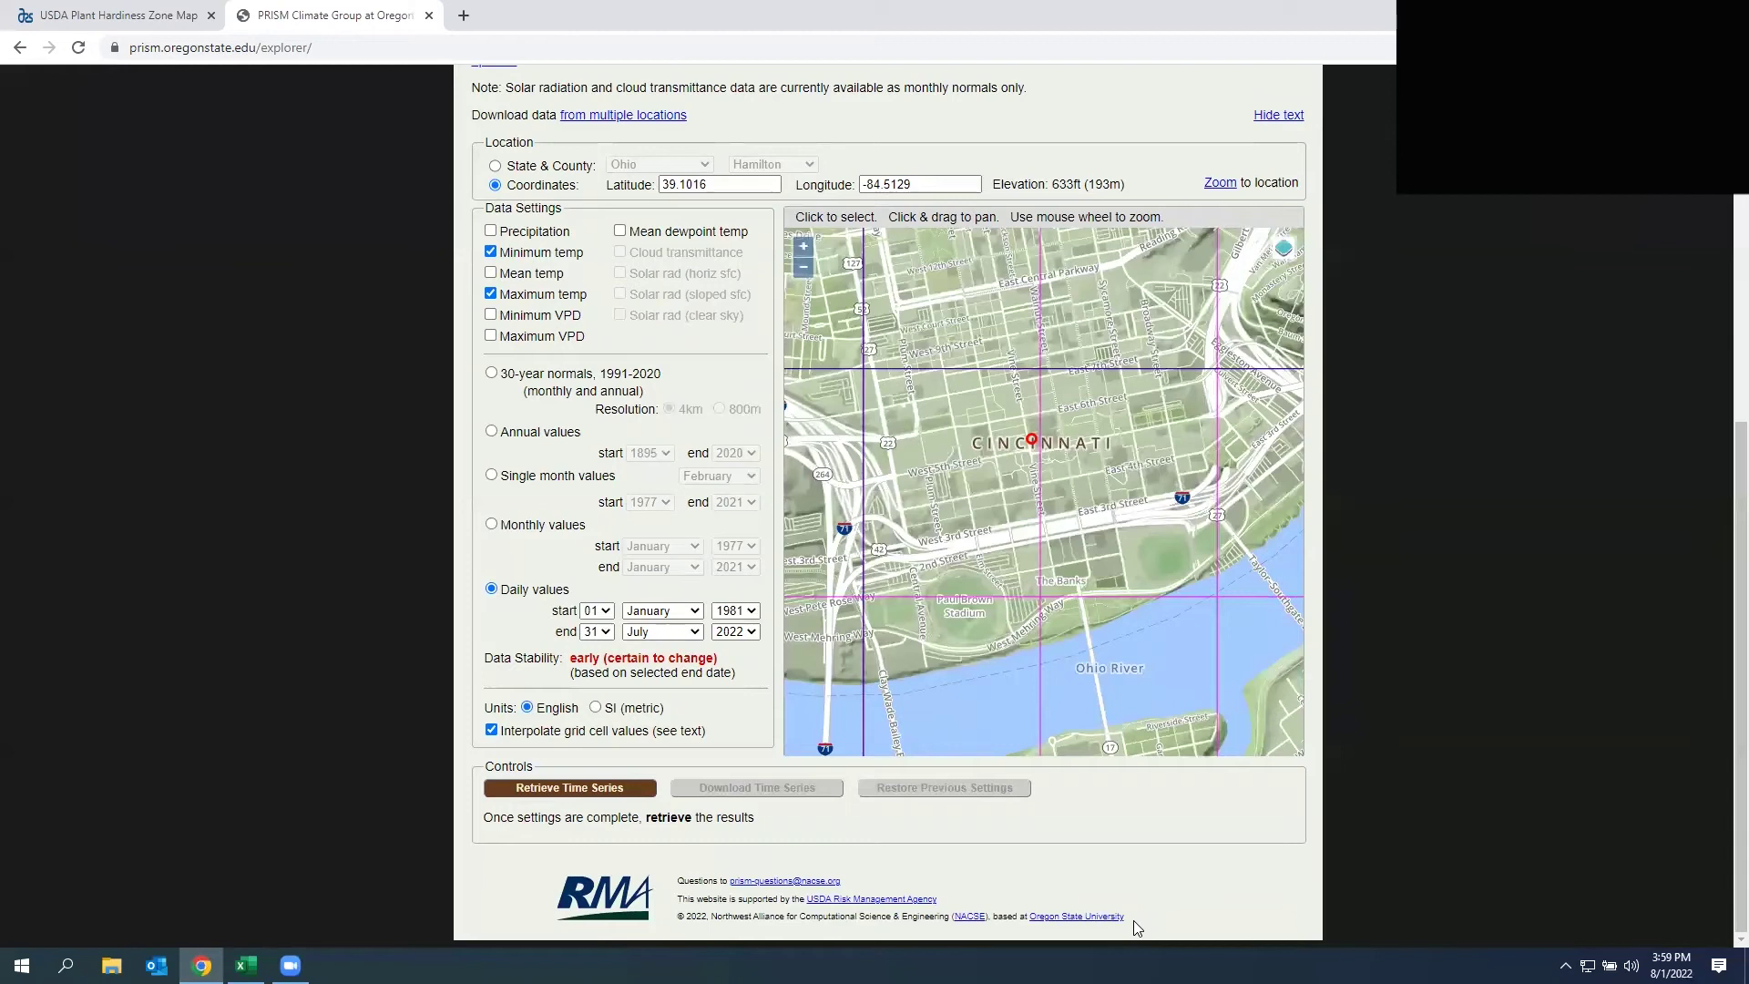
{"action": "left_click_drag", "start_coordinate": [1126, 922], "coordinate": [1035, 930]}
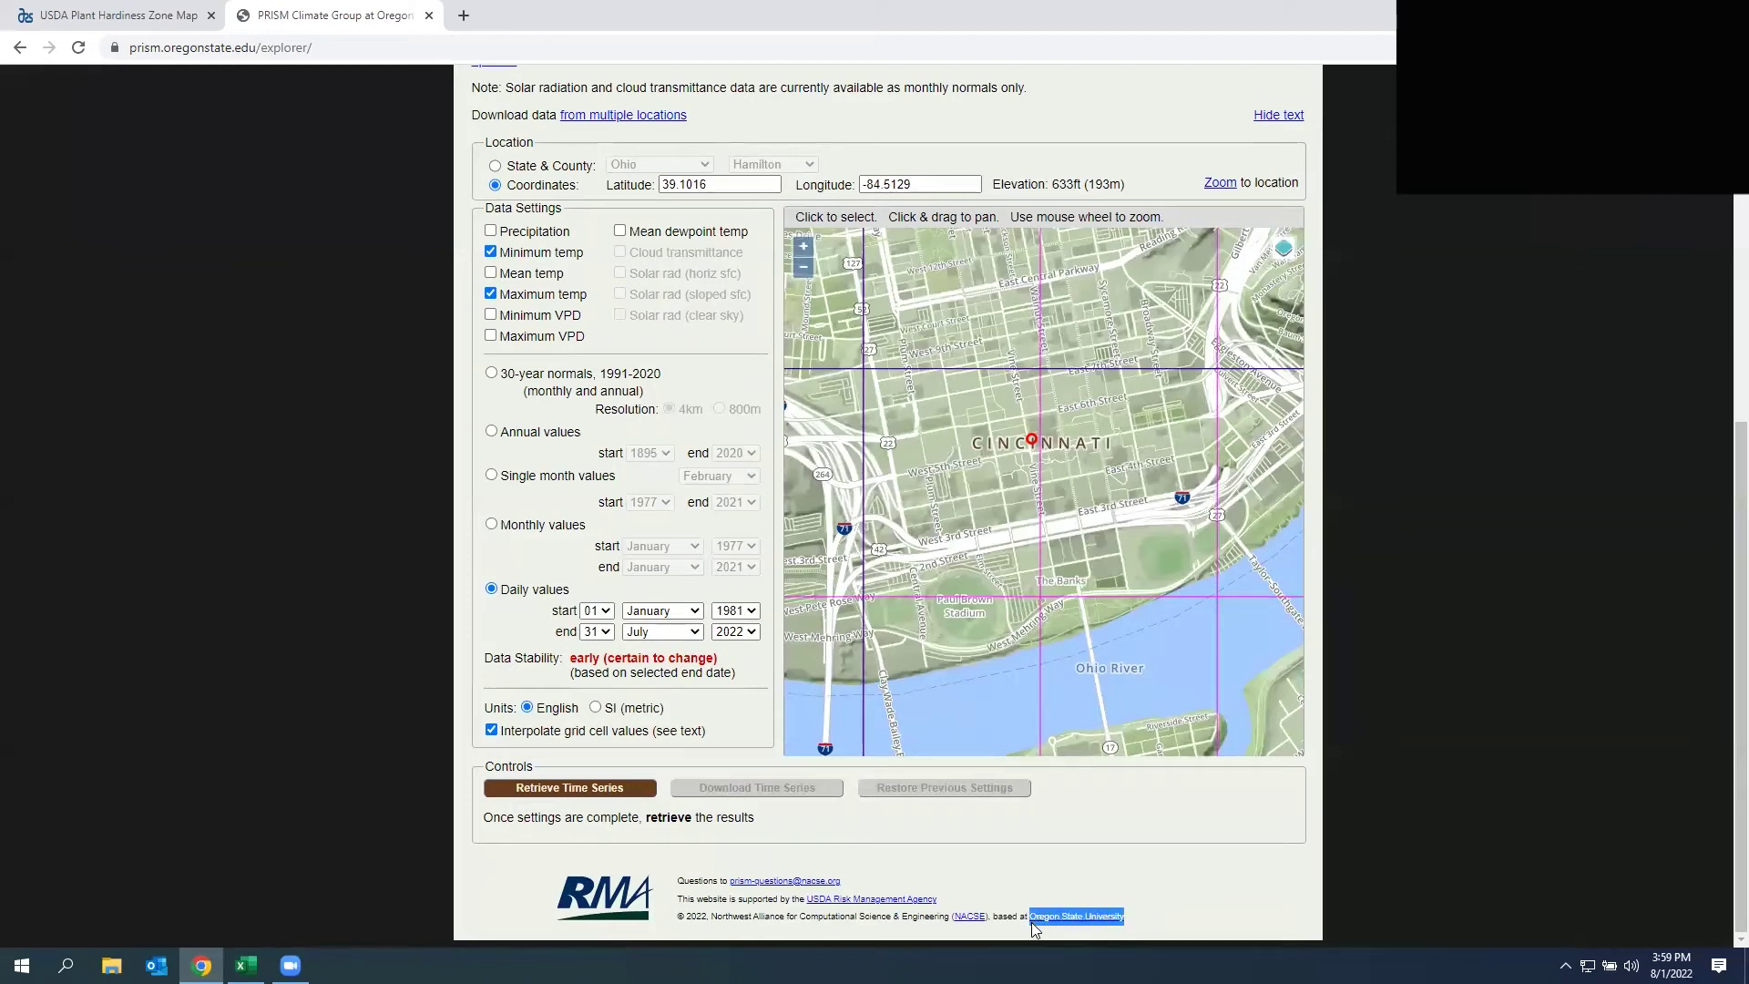
{"action": "left_click", "coordinate": [1186, 900]}
- Review the Explorer's explanatory text and its location, data and date-range settings for time series values
{"action": "scroll", "coordinate": [1416, 627], "scroll_direction": "up", "scroll_amount": 7}
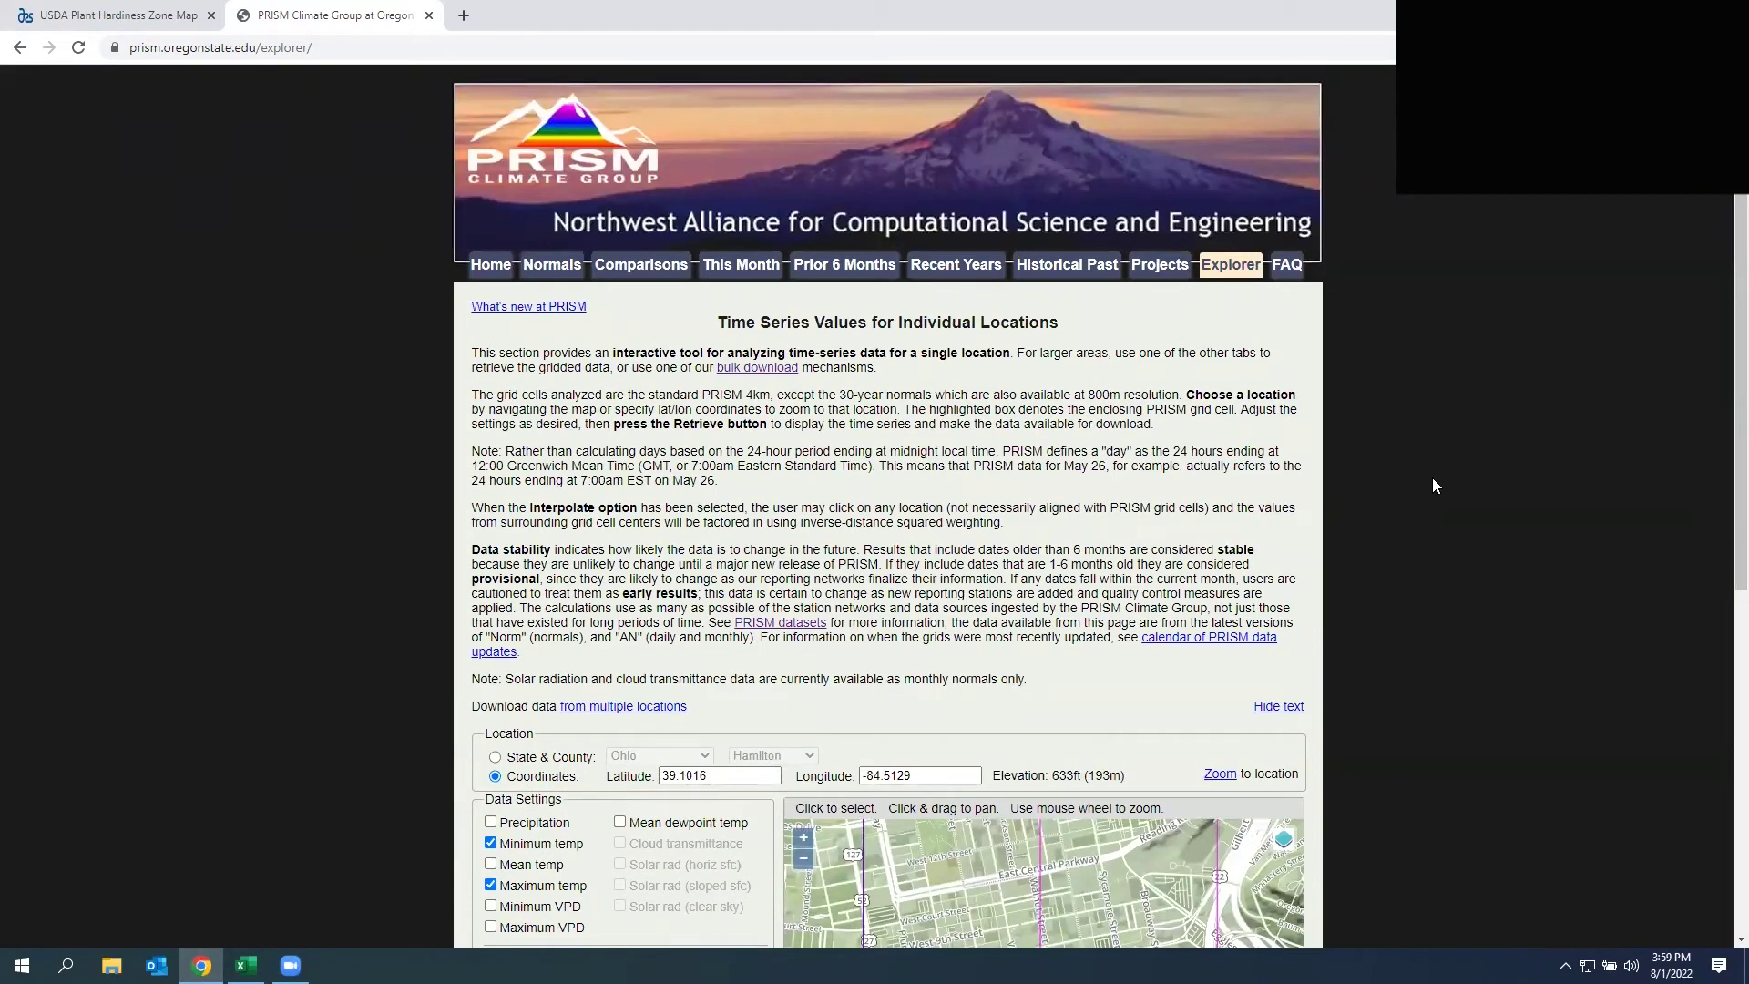
{"action": "scroll", "coordinate": [1432, 485], "scroll_direction": "down", "scroll_amount": 3}
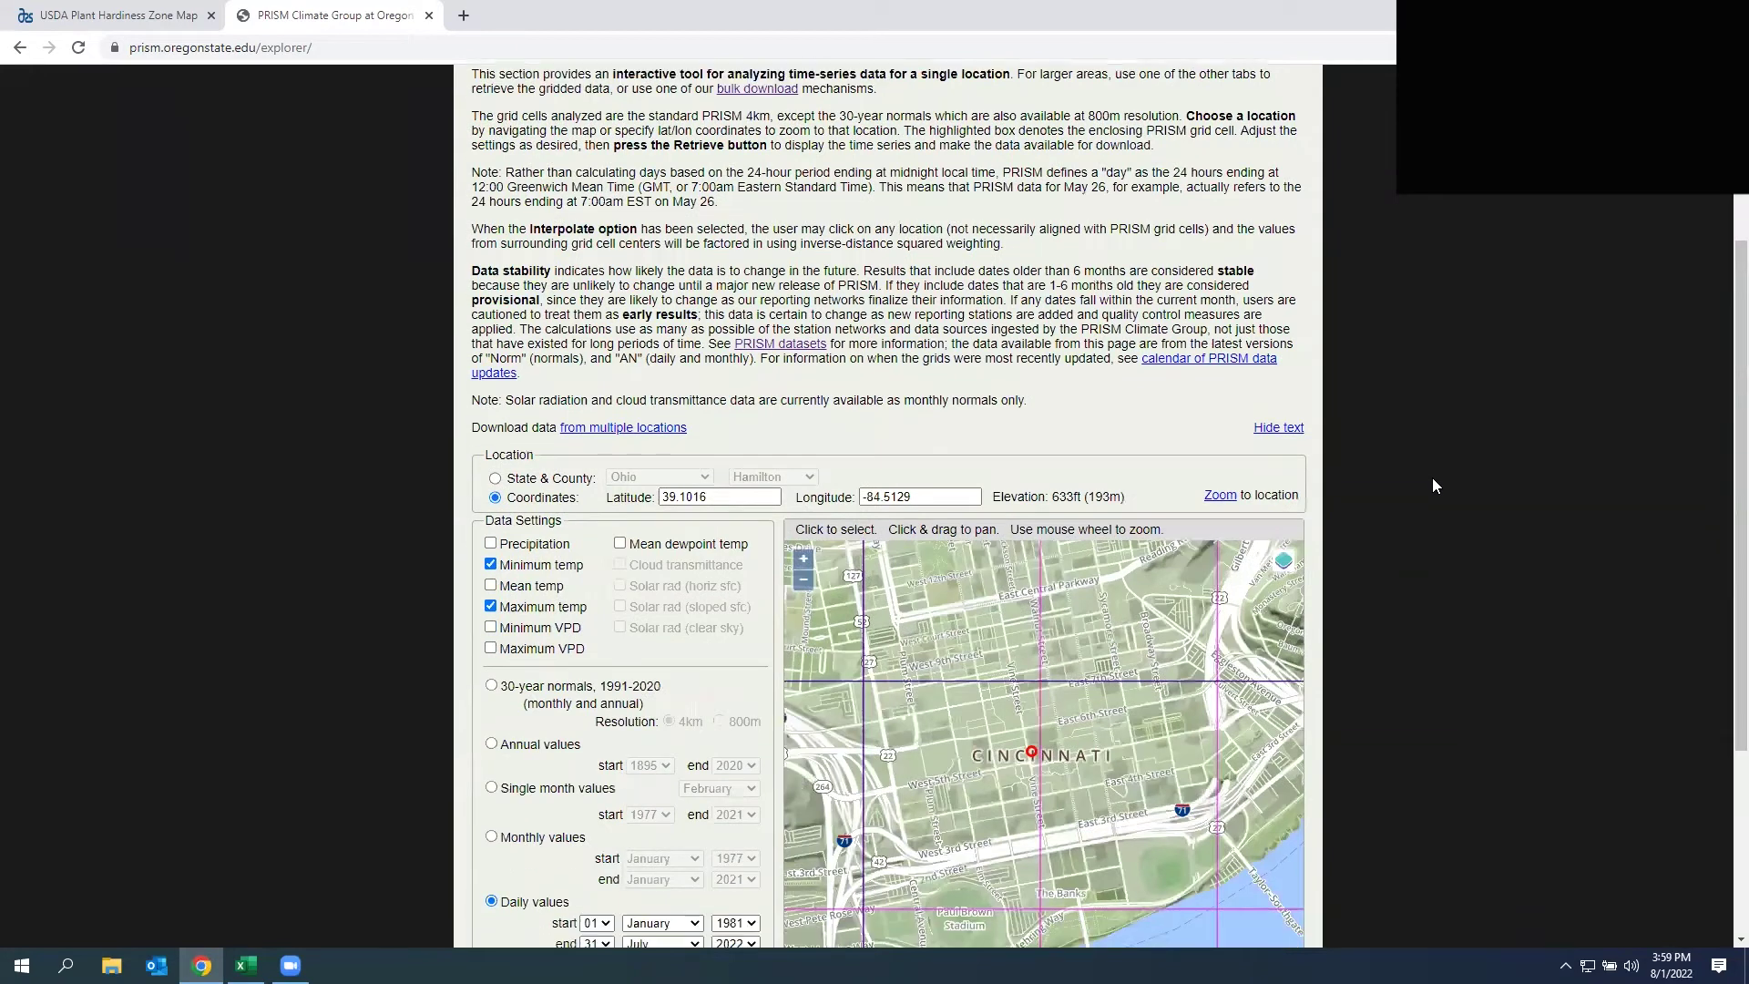
{"action": "scroll", "coordinate": [1431, 485], "scroll_direction": "down", "scroll_amount": 2}
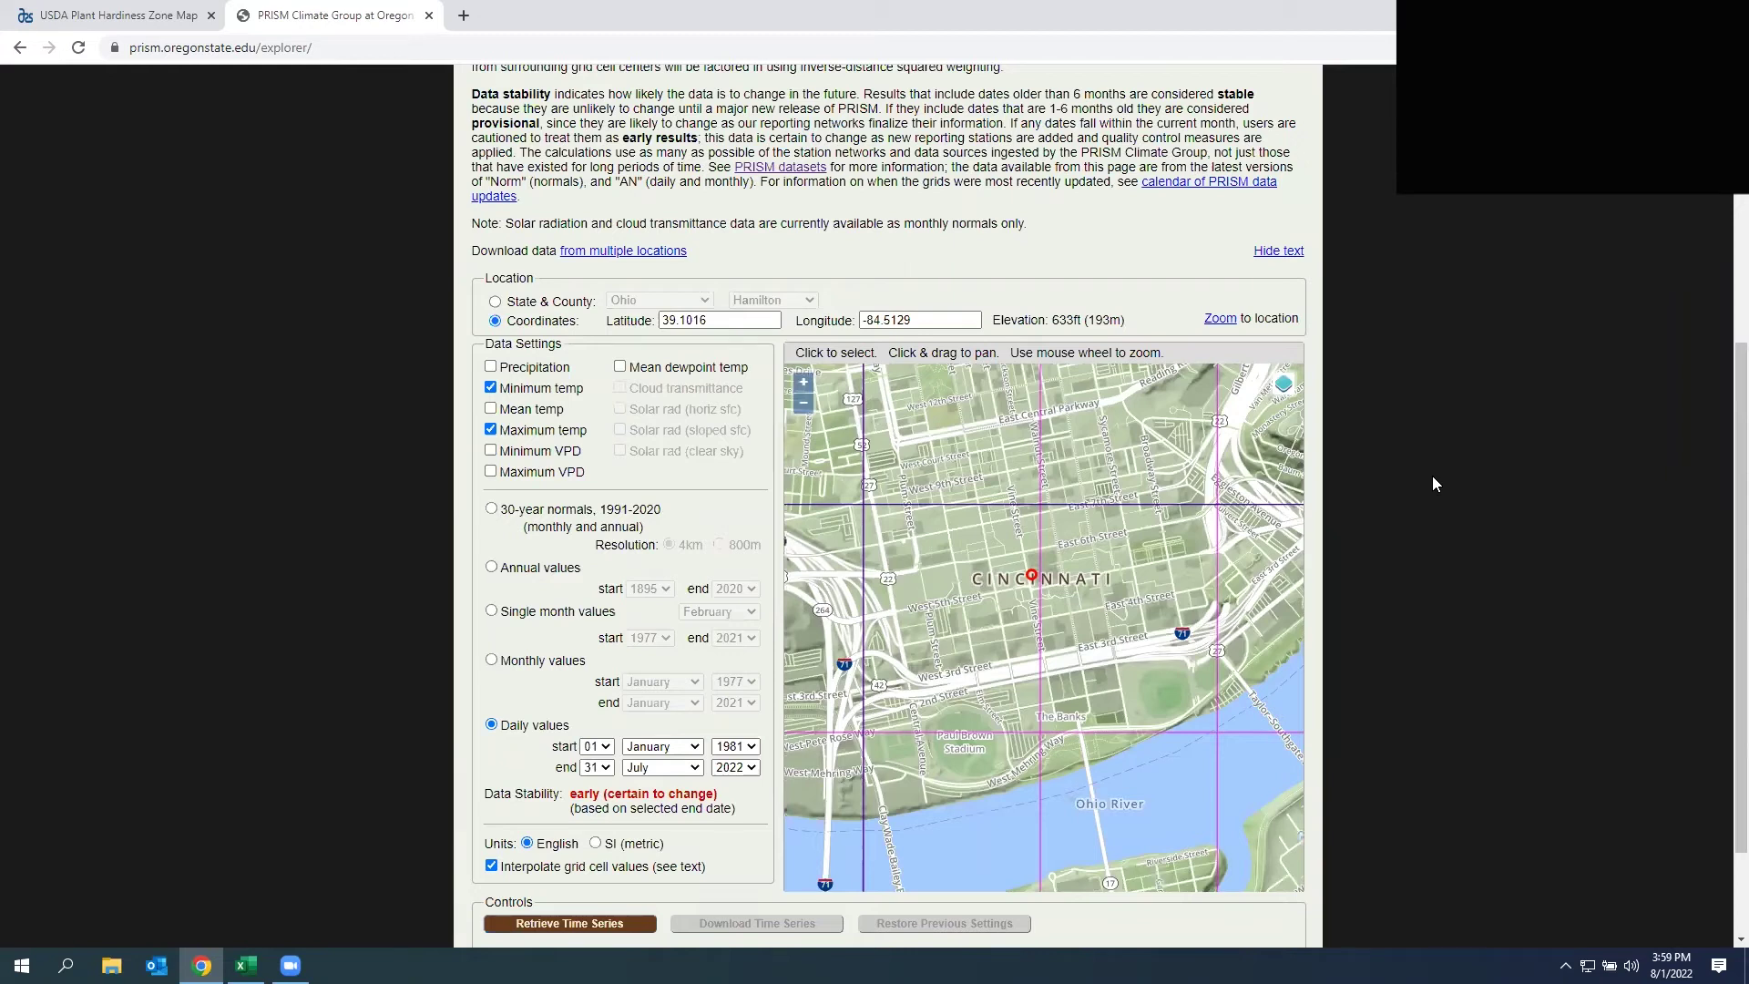
- Exclude maximum temperature and retrieve the daily minimum temperature series for Cincinnati from 1 January 1981 to 31 July 2022
{"action": "scroll", "coordinate": [1432, 476], "scroll_direction": "up", "scroll_amount": 5}
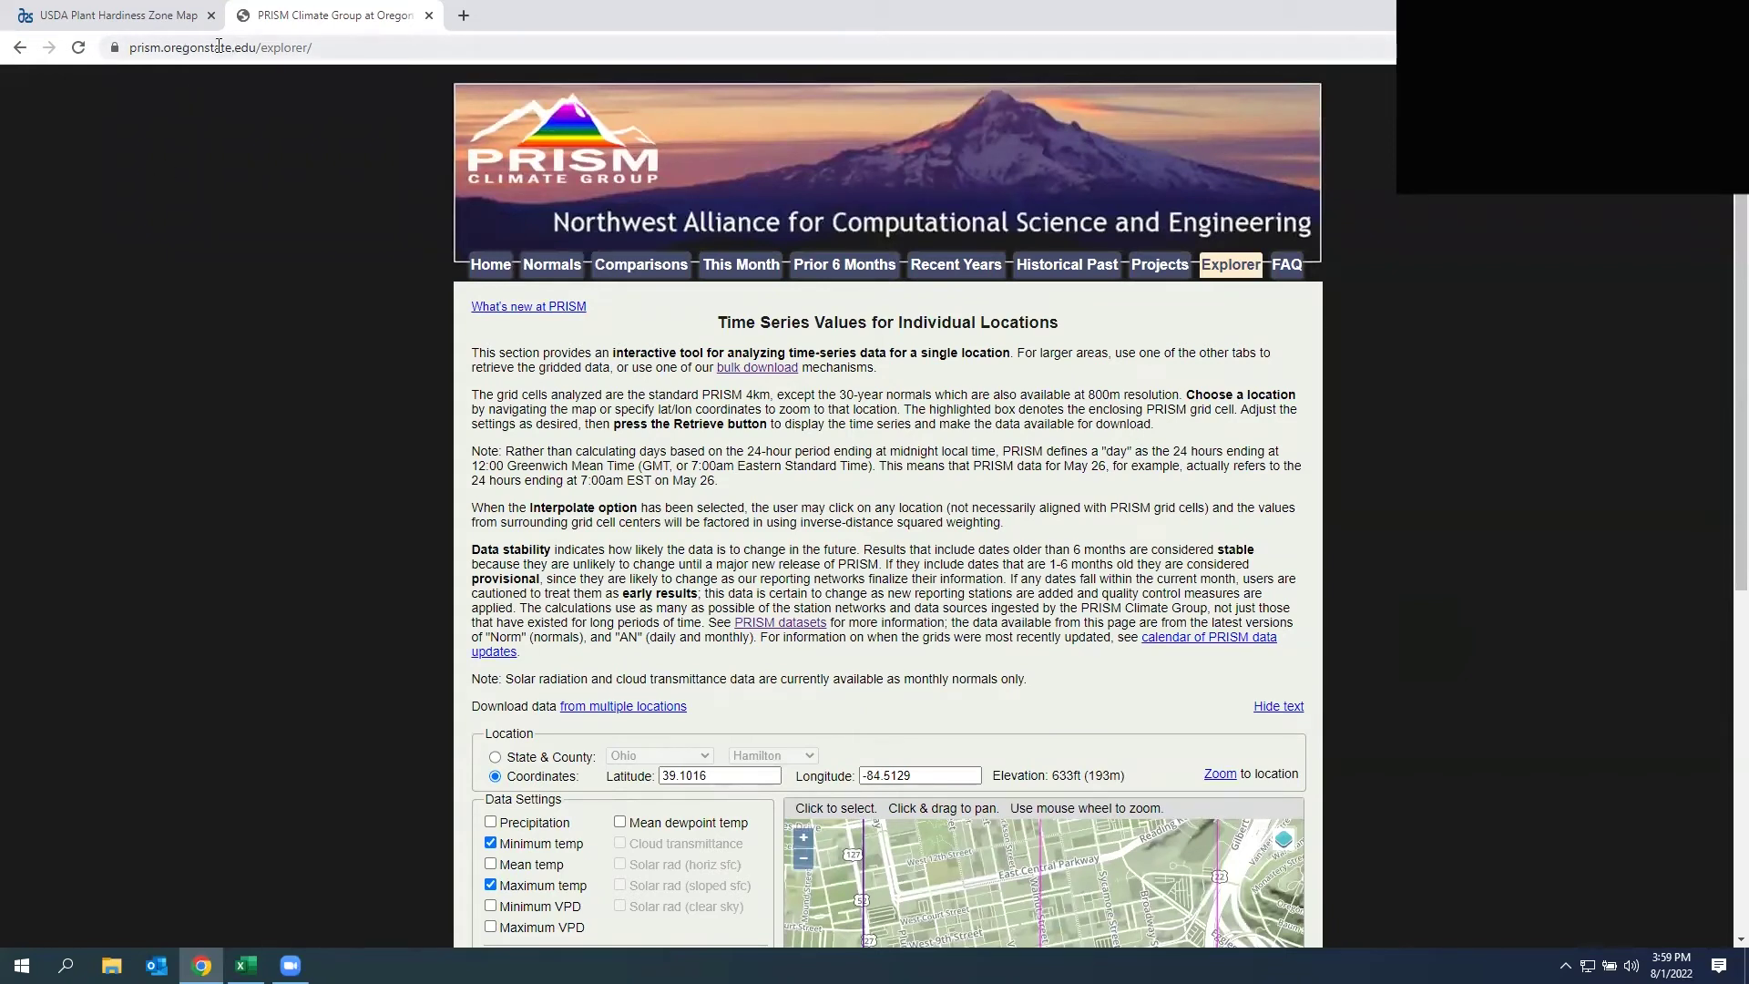
{"action": "scroll", "coordinate": [1379, 403], "scroll_direction": "down", "scroll_amount": 2}
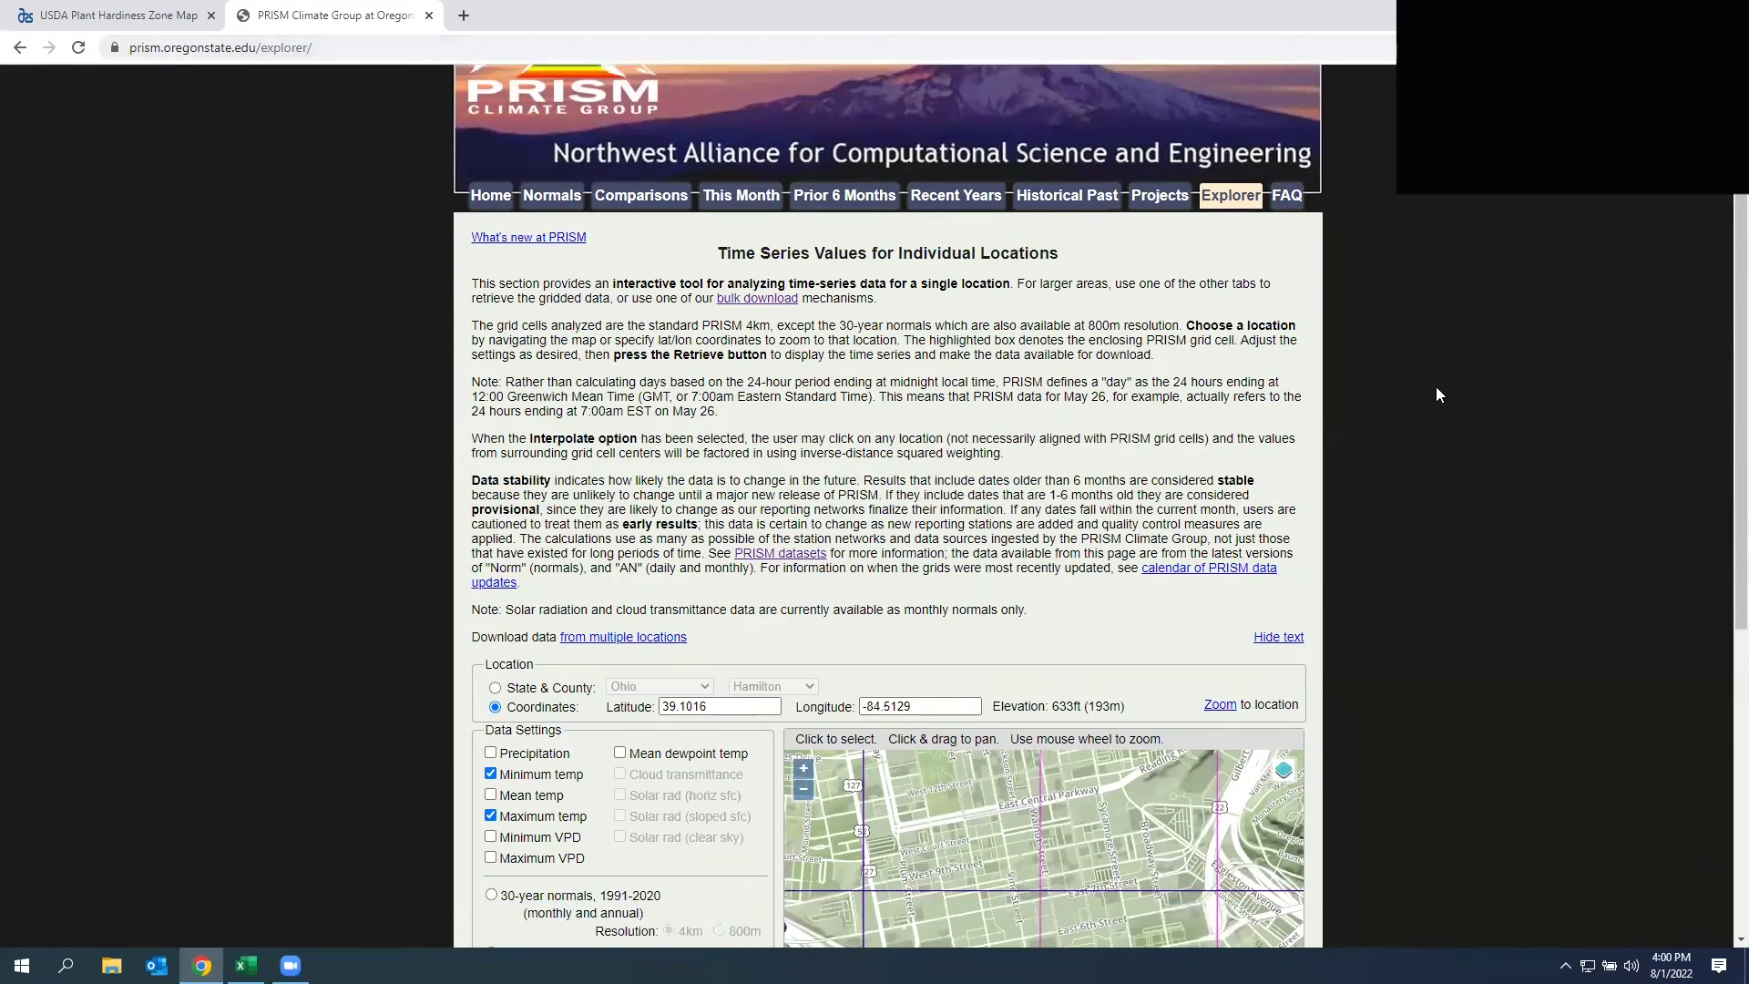
{"action": "scroll", "coordinate": [1454, 376], "scroll_direction": "down", "scroll_amount": 4}
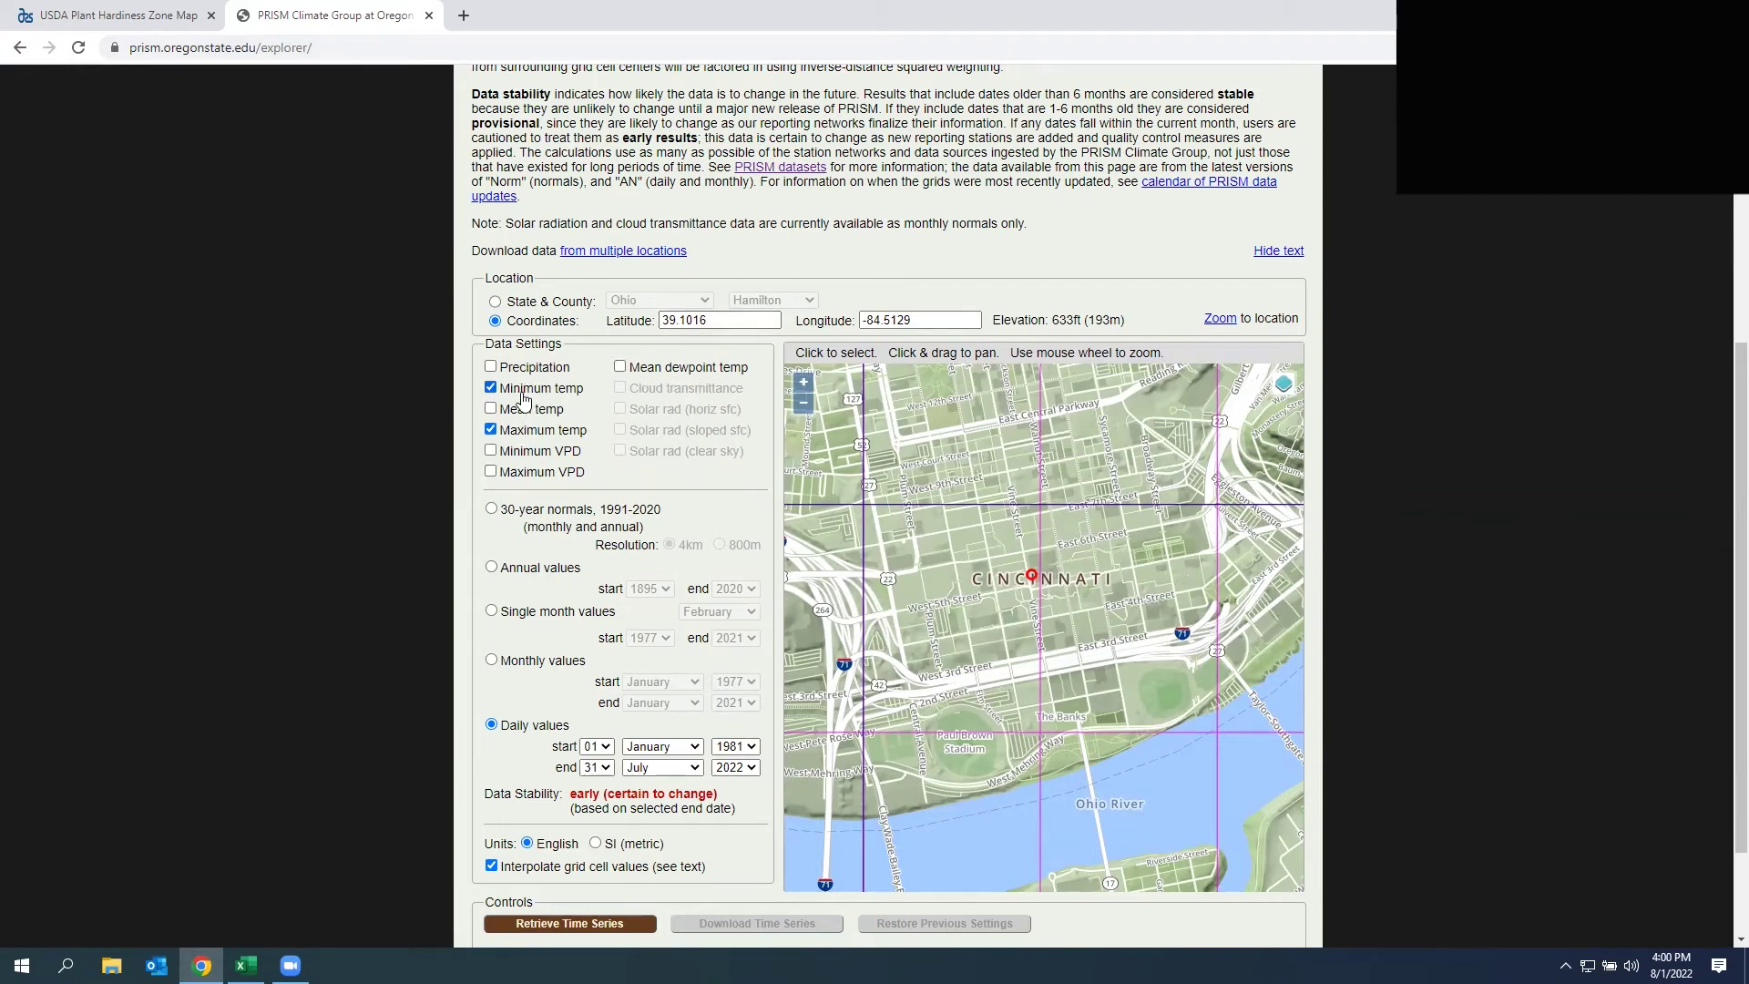
{"action": "left_click", "coordinate": [496, 431]}
{"action": "scroll", "coordinate": [302, 398], "scroll_direction": "down", "scroll_amount": 1}
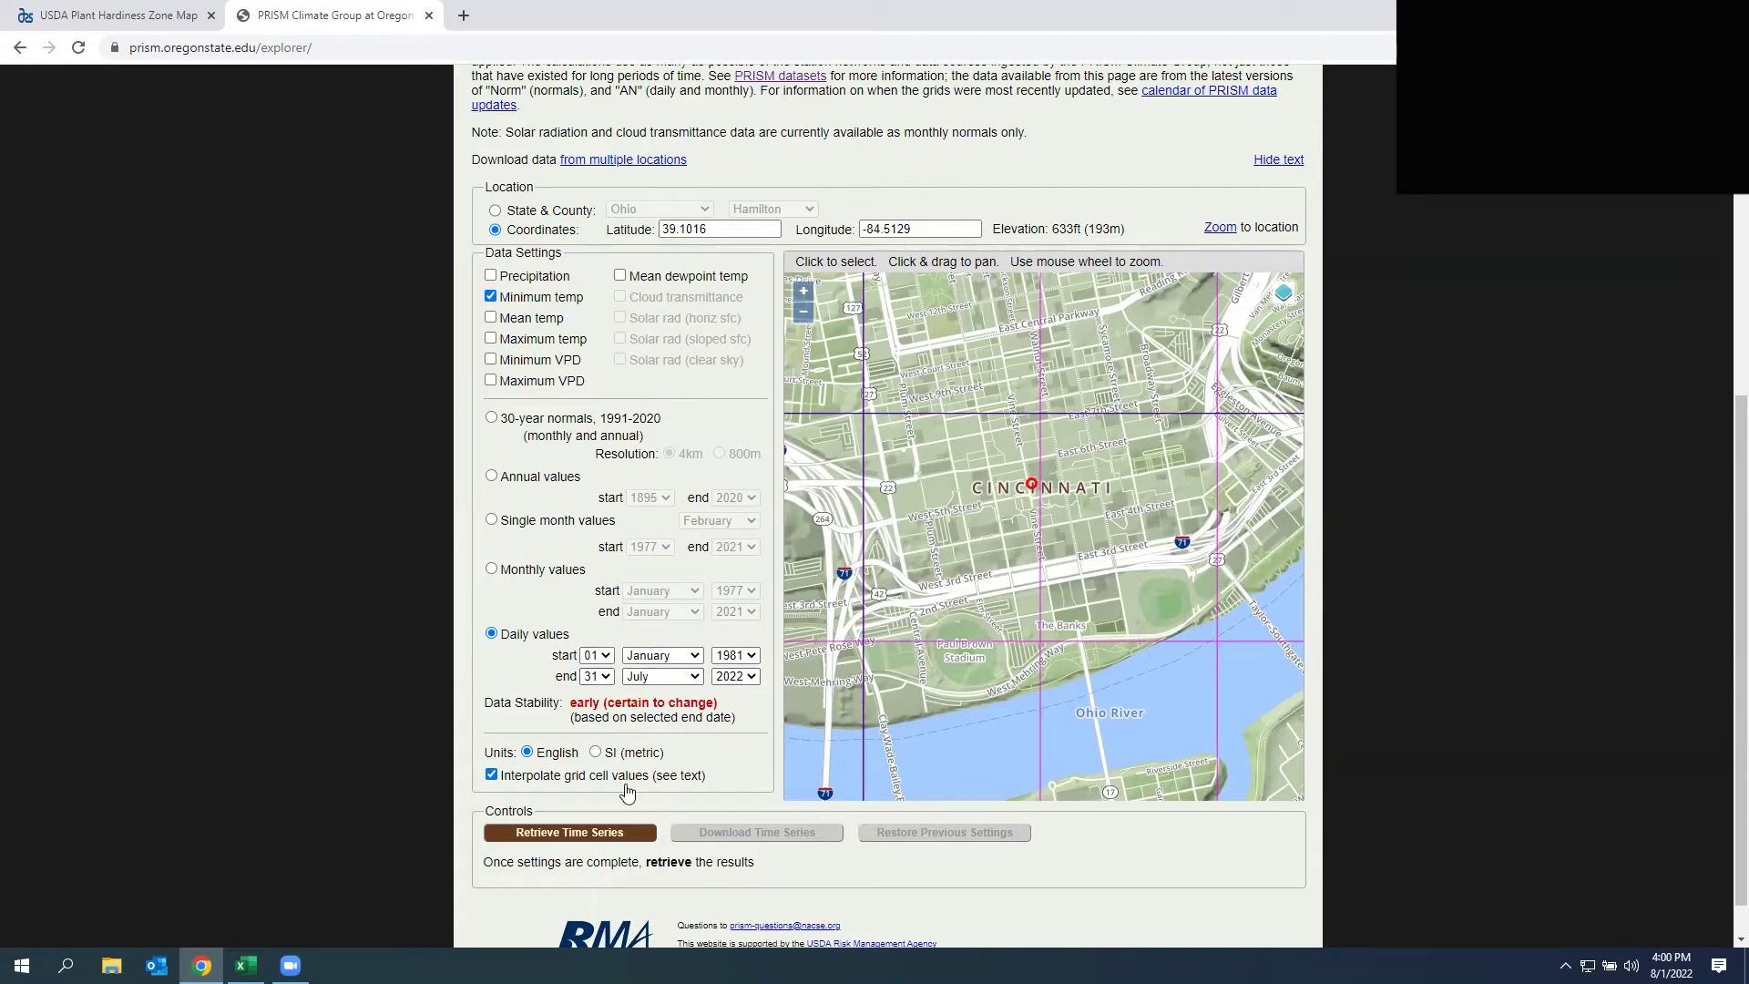
{"action": "left_click", "coordinate": [588, 840]}
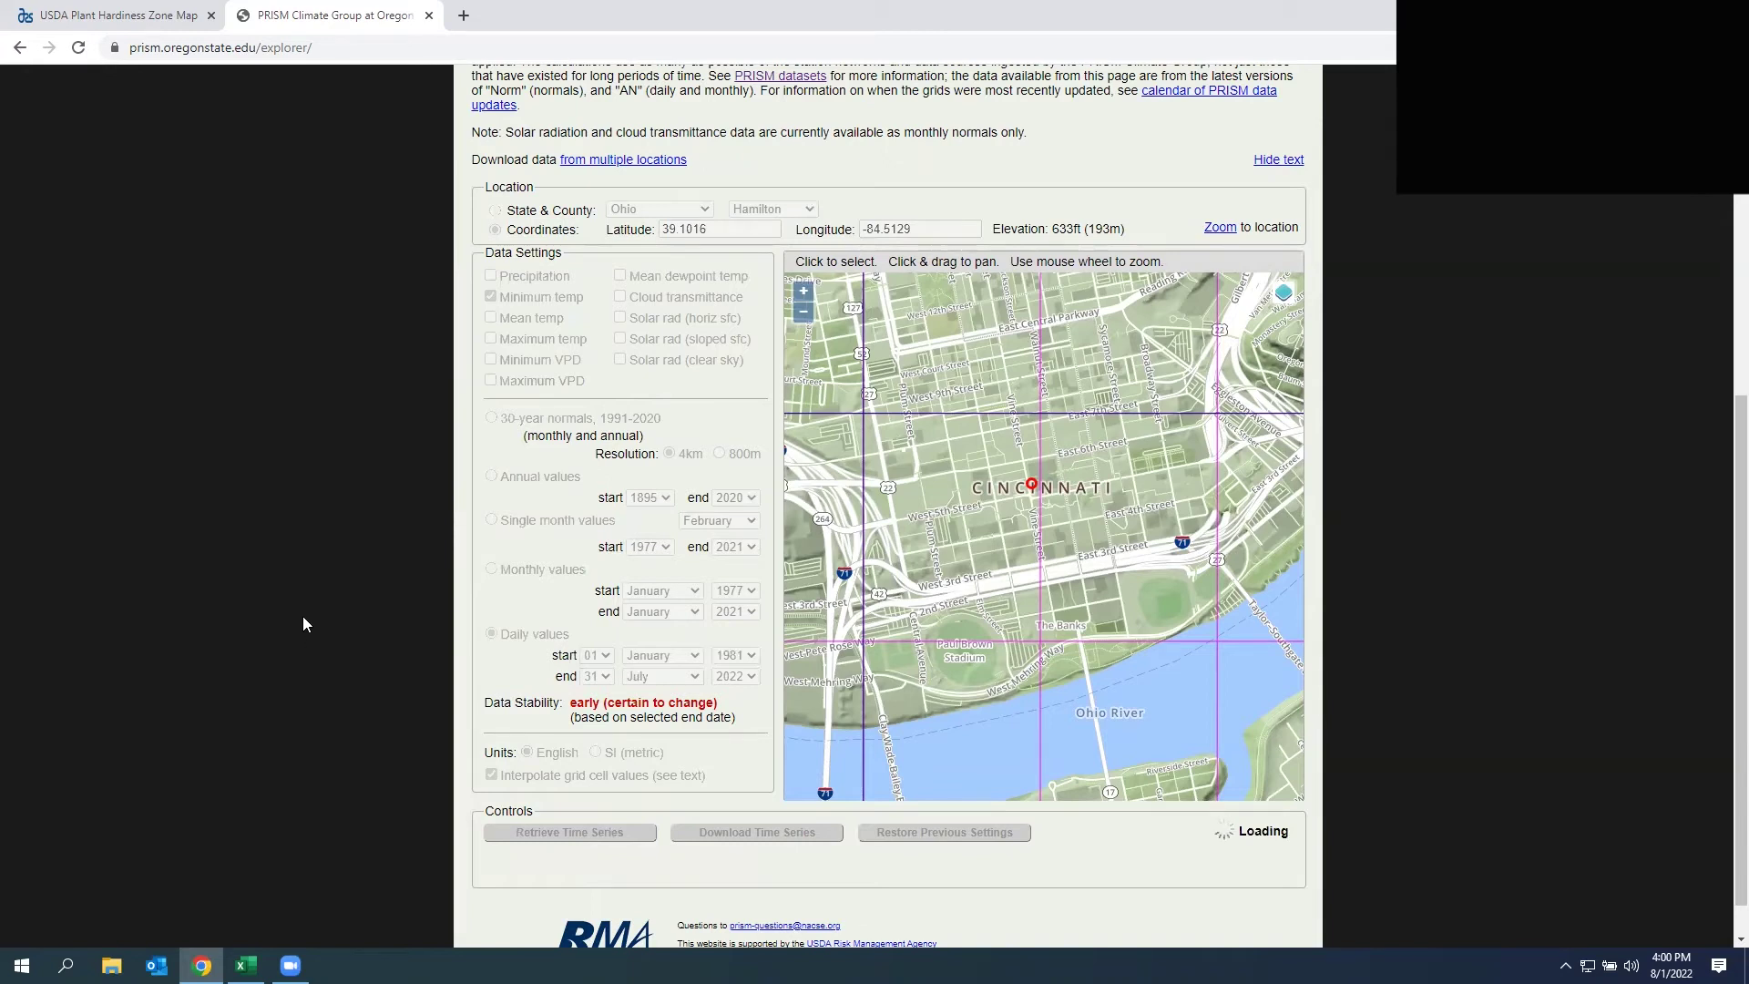
{"action": "scroll", "coordinate": [303, 616], "scroll_direction": "down", "scroll_amount": 3}
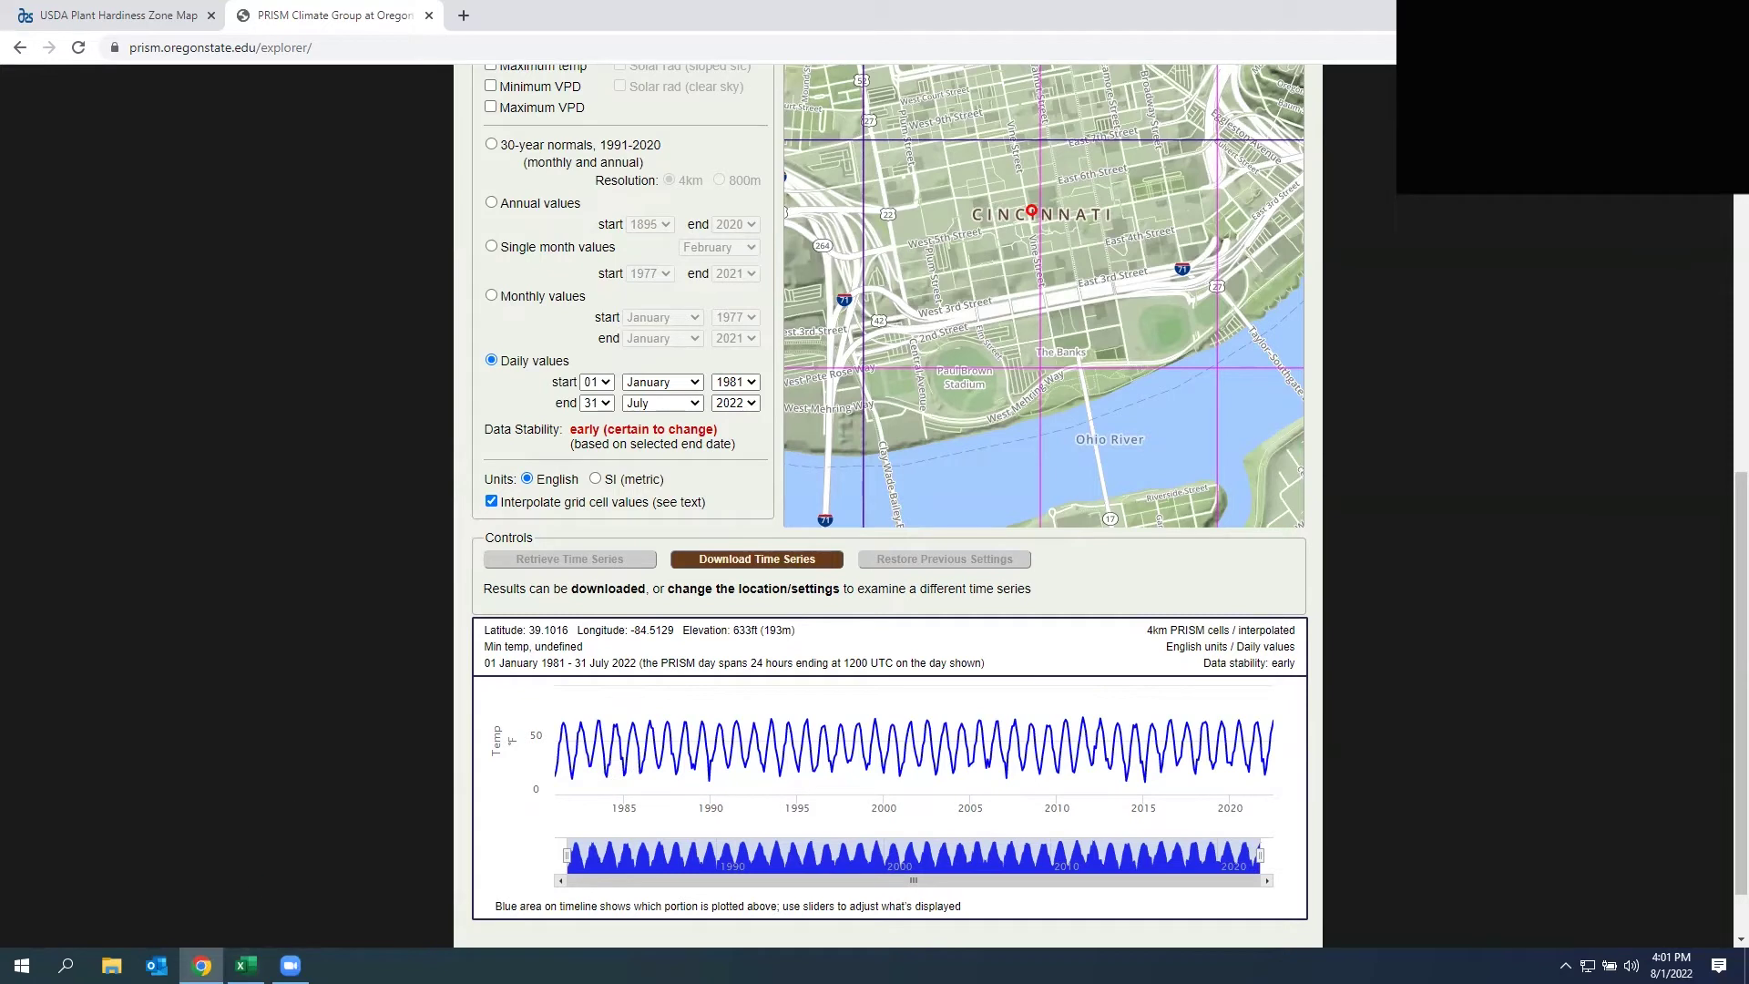
- Switch to the Weather Data workbook in Excel and look through the yearly minimum temperatures and zones on the Low Temps sheet
{"action": "mouse_move", "coordinate": [246, 965]}
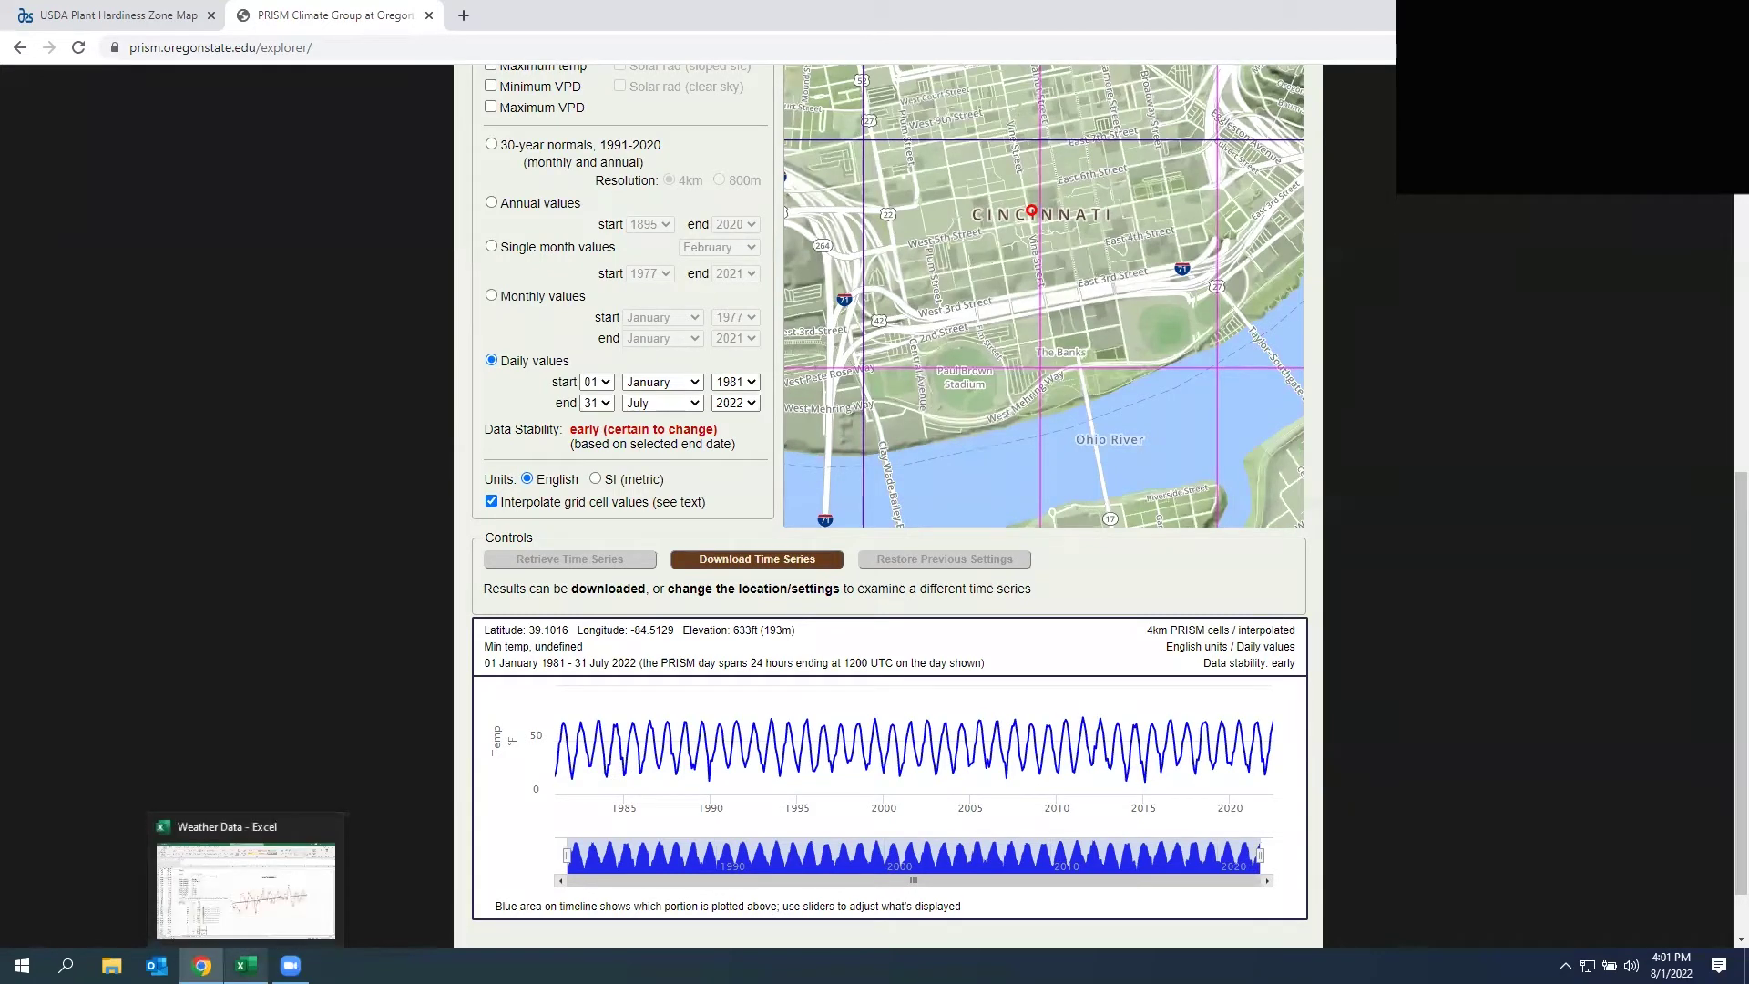
{"action": "left_click", "coordinate": [246, 888]}
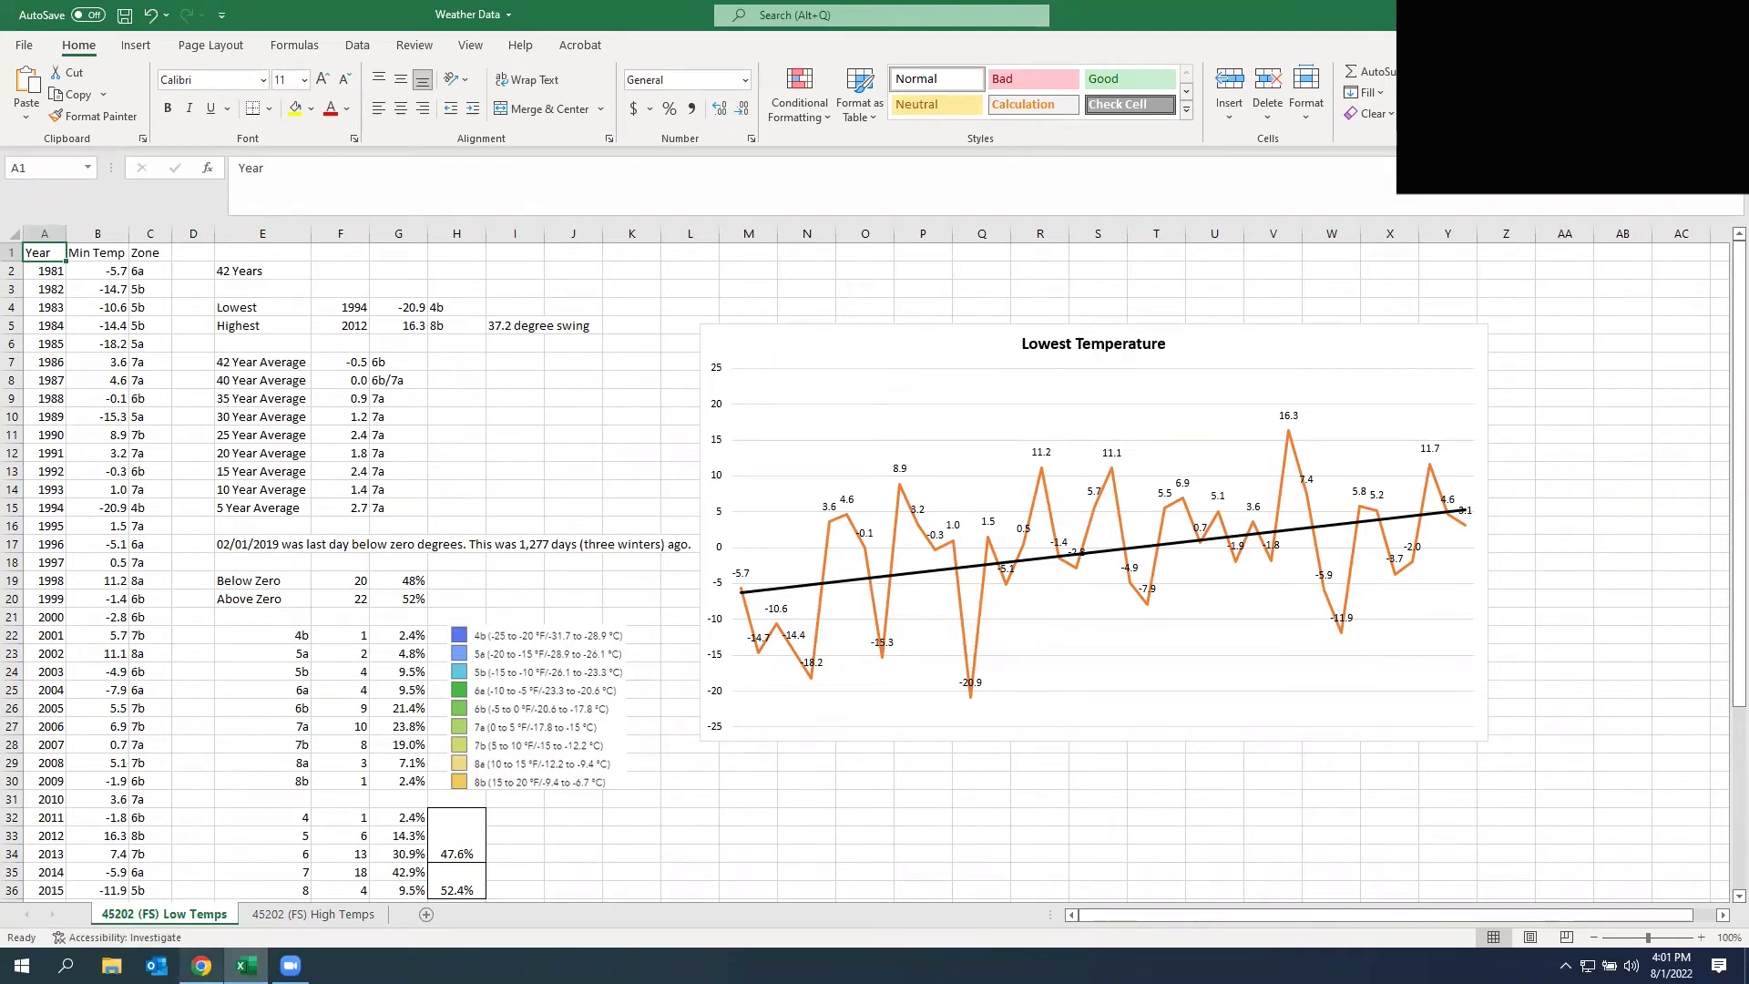
{"action": "left_click", "coordinate": [201, 966]}
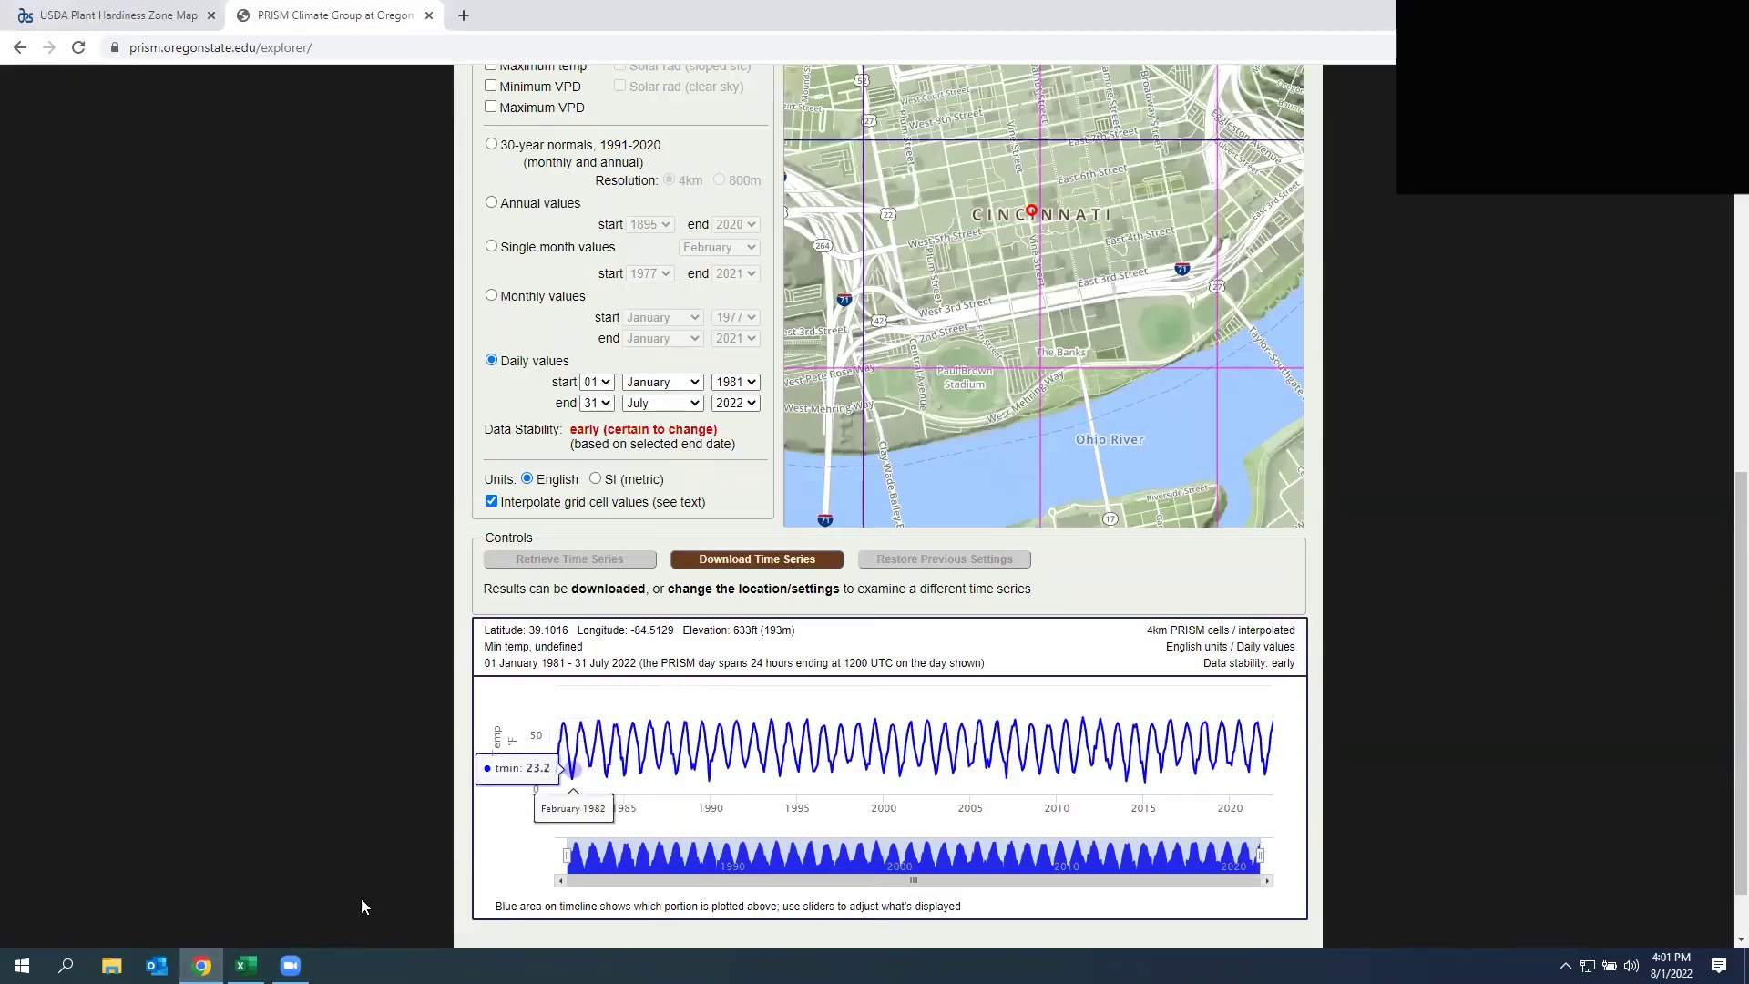
{"action": "left_click", "coordinate": [246, 965]}
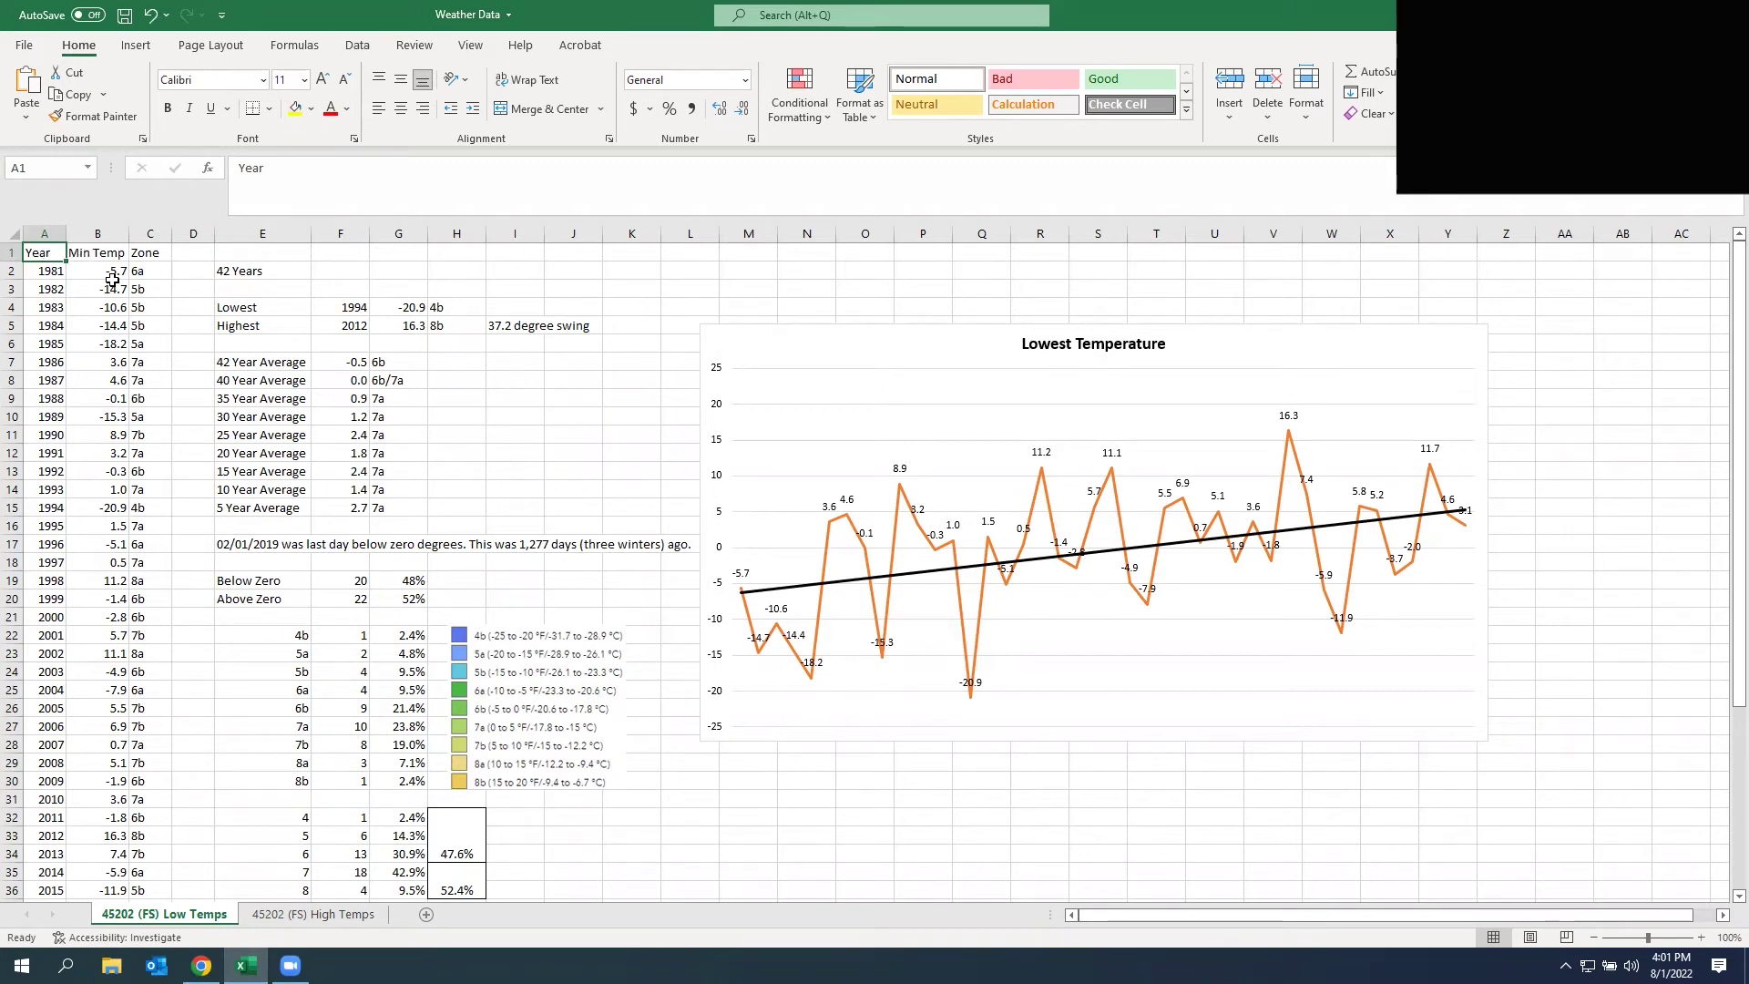
{"action": "scroll", "coordinate": [95, 405], "scroll_direction": "down", "scroll_amount": 4}
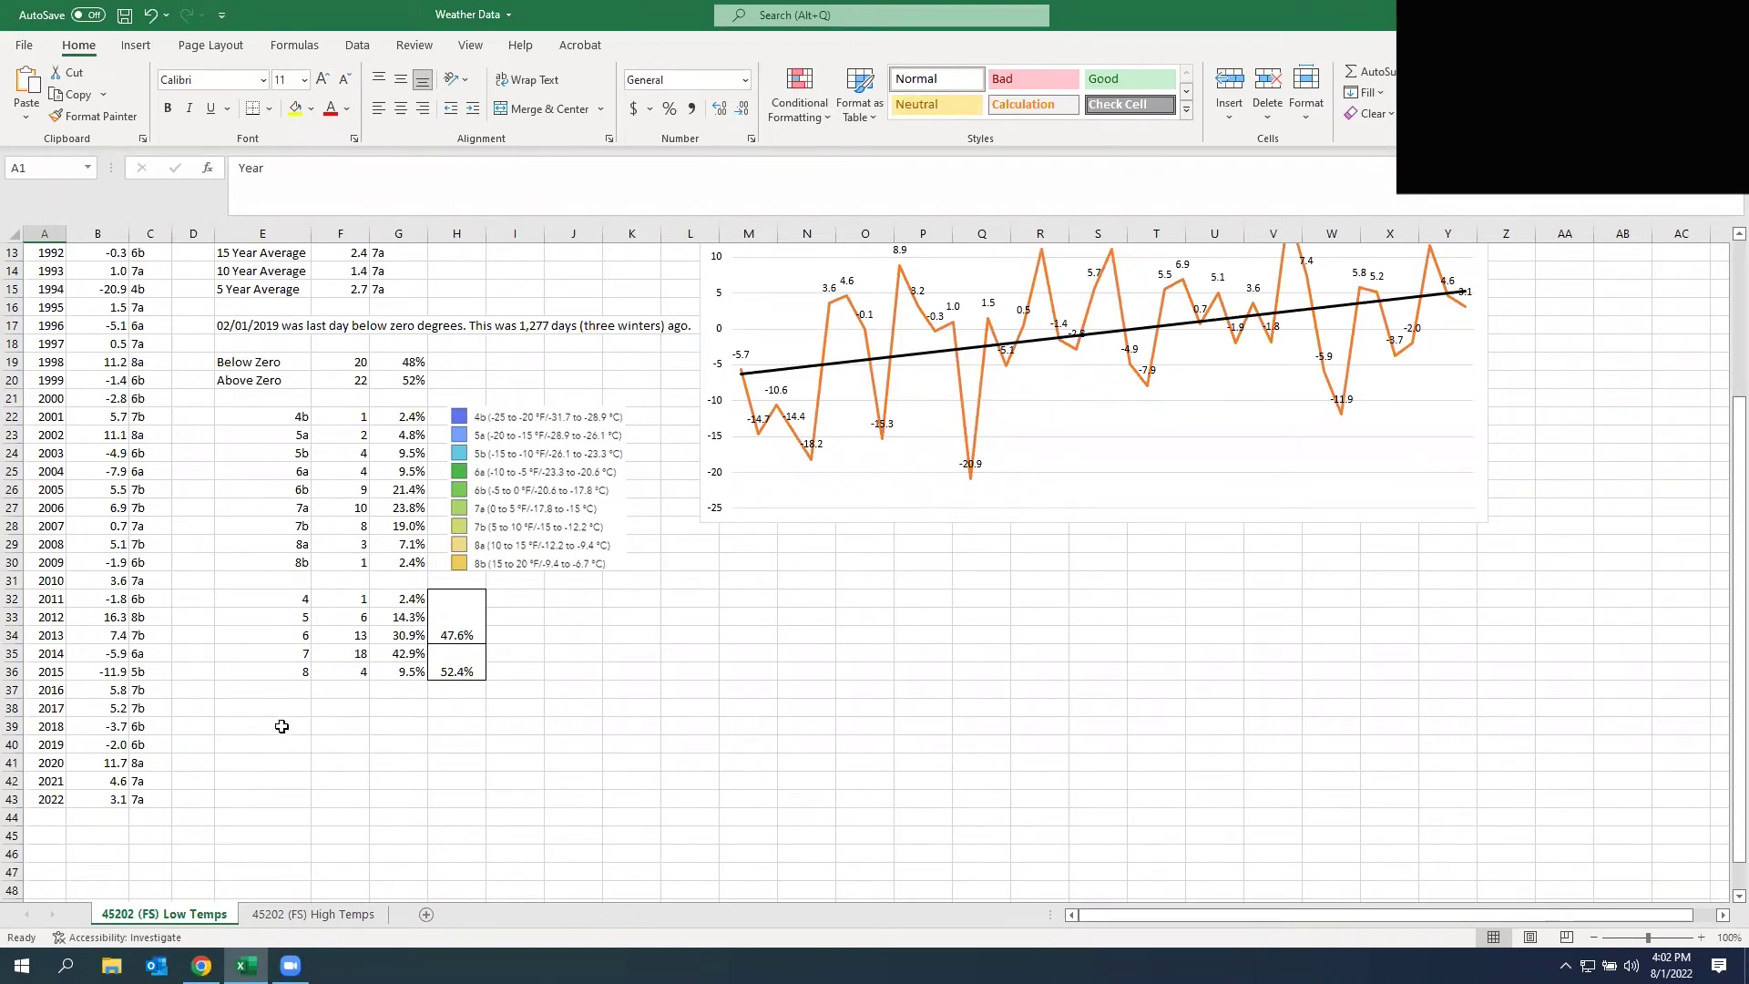
{"action": "scroll", "coordinate": [281, 726], "scroll_direction": "up", "scroll_amount": 4}
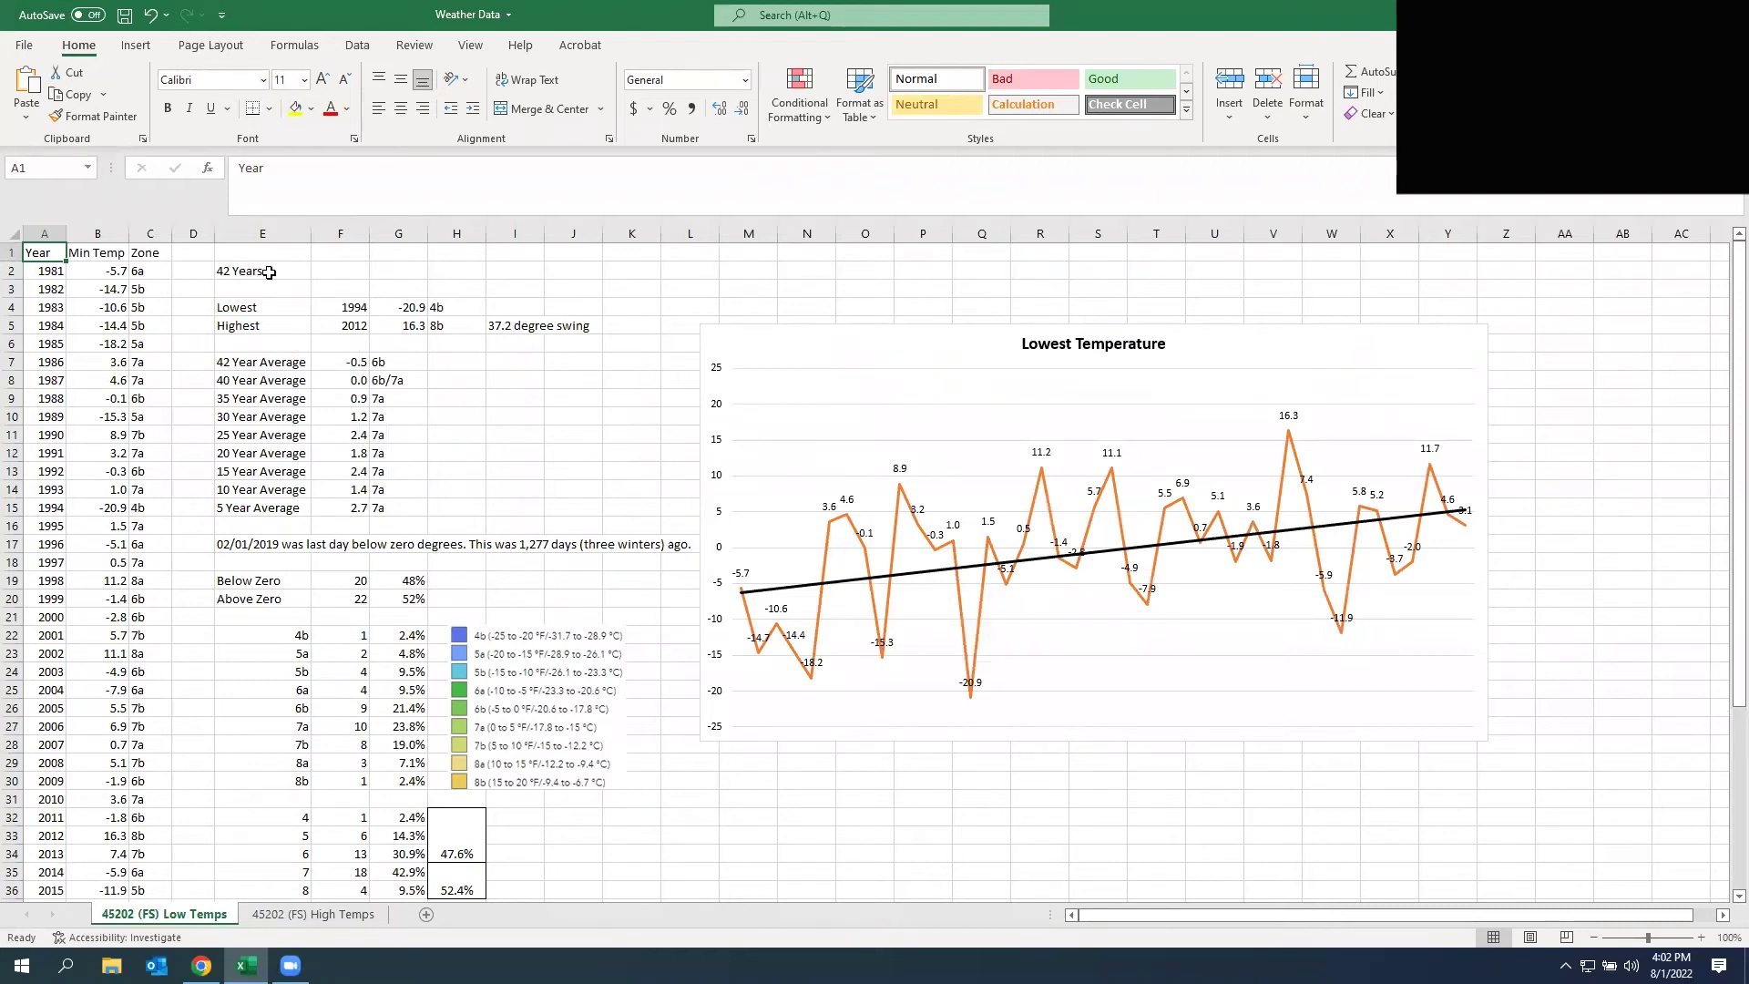
- Enlarge the Low Temps sheet to 240% and examine the lowest, highest and multi-year average summary
{"action": "left_click", "coordinate": [1701, 938]}
{"action": "left_click", "coordinate": [1701, 938]}
{"action": "left_click", "coordinate": [1701, 939]}
{"action": "left_click", "coordinate": [1701, 938]}
{"action": "left_click", "coordinate": [1701, 938]}
{"action": "left_click", "coordinate": [1700, 939]}
{"action": "left_click", "coordinate": [1700, 938]}
{"action": "left_click", "coordinate": [1702, 938]}
{"action": "left_click", "coordinate": [1702, 938]}
{"action": "left_click", "coordinate": [1700, 938]}
{"action": "left_click", "coordinate": [1701, 939]}
{"action": "left_click", "coordinate": [1701, 938]}
{"action": "left_click", "coordinate": [1701, 938]}
{"action": "left_click", "coordinate": [1701, 938]}
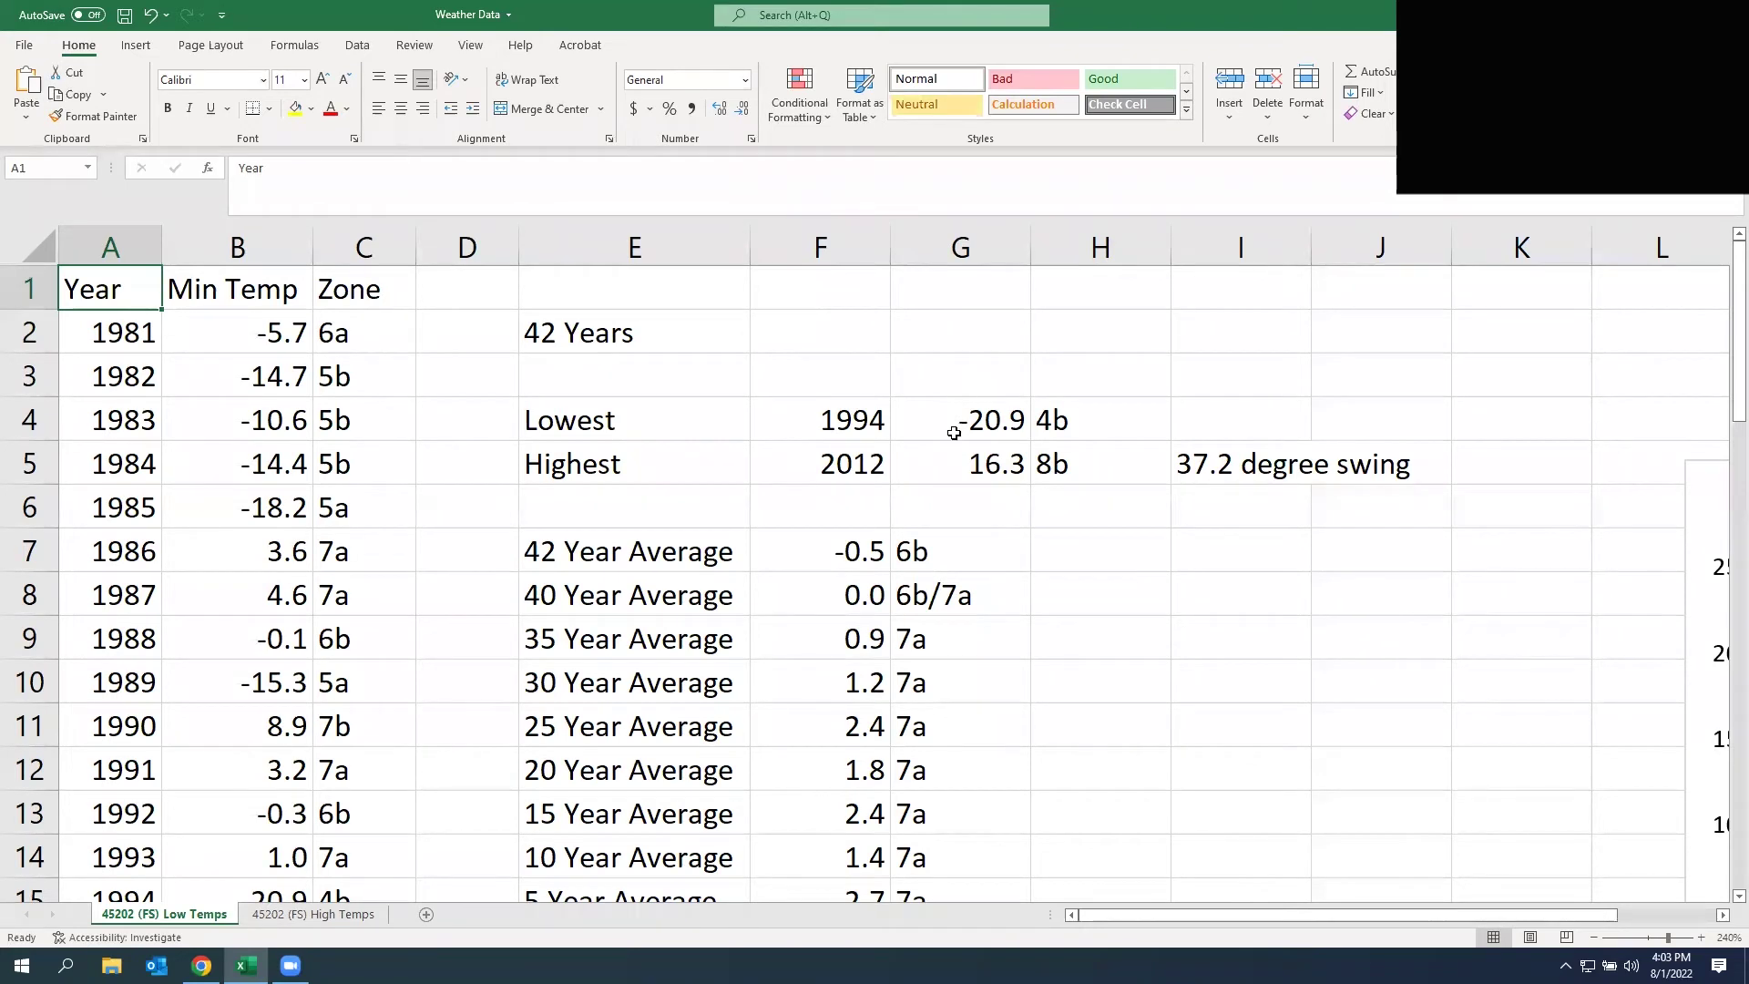
{"action": "scroll", "coordinate": [1039, 455], "scroll_direction": "down", "scroll_amount": 1}
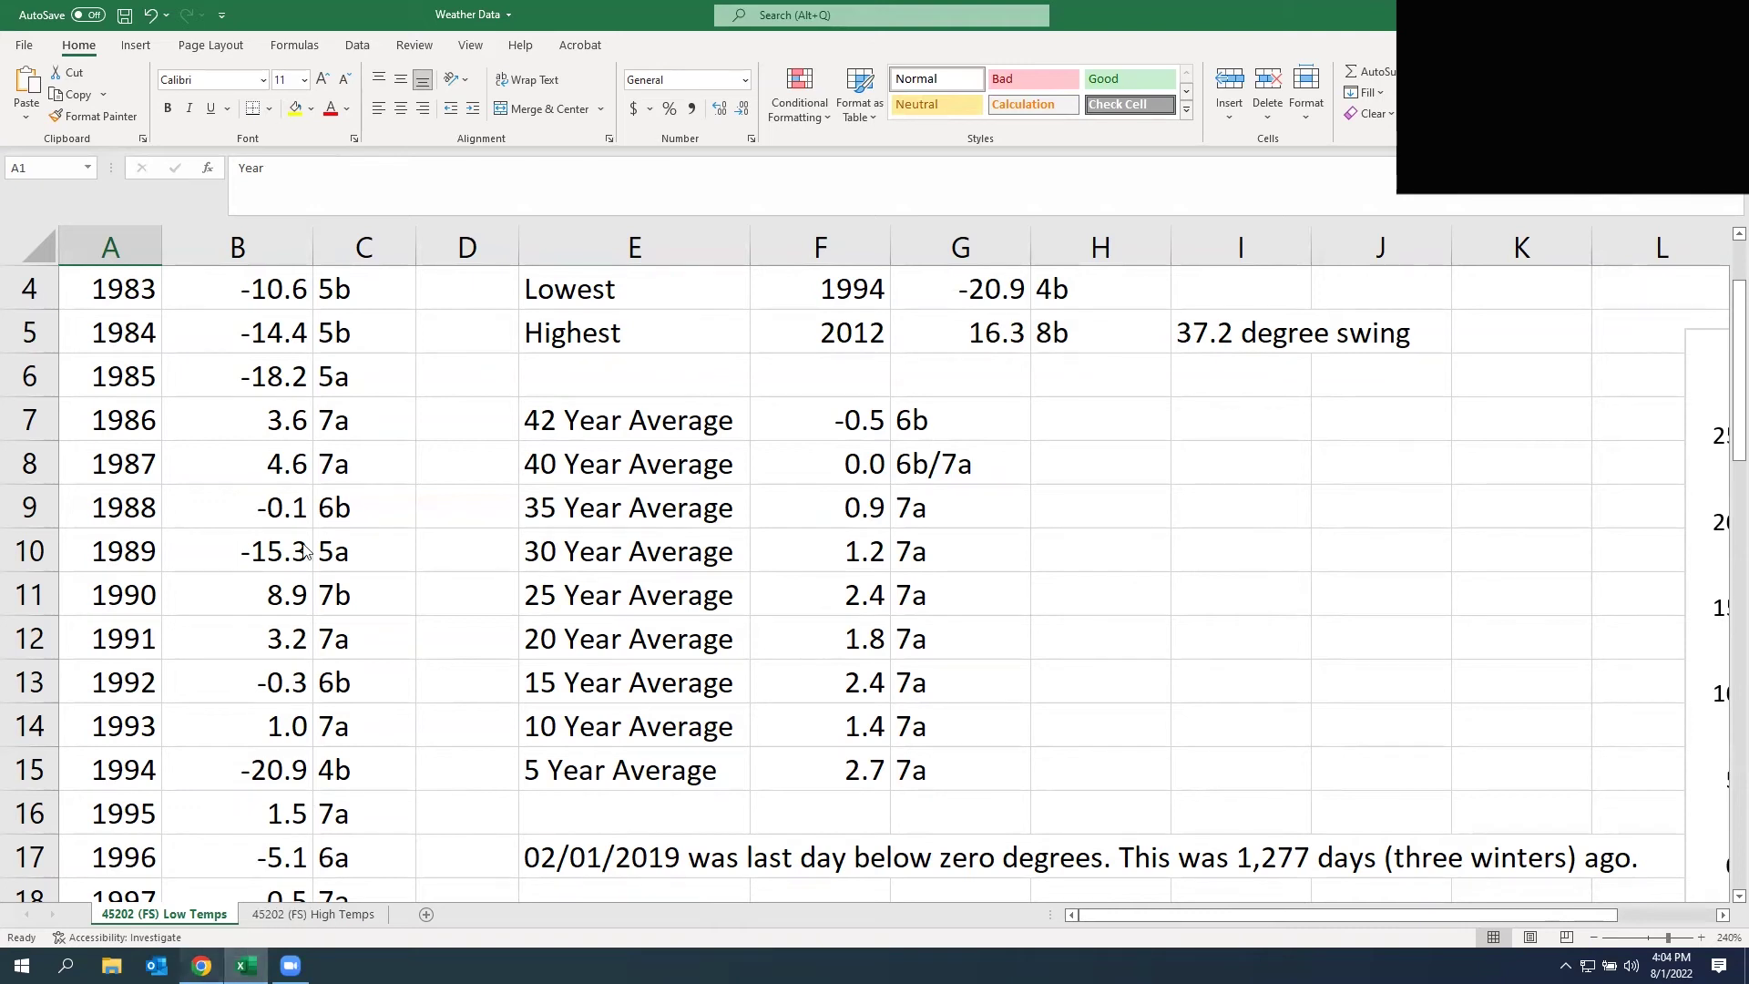
- Switch to the USDA Plant Hardiness Zone Map site in Chrome and check the weather data years in the About page's What's New section
{"action": "key", "text": "alt+Tab"}
{"action": "left_click", "coordinate": [110, 16]}
{"action": "scroll", "coordinate": [1459, 585], "scroll_direction": "down", "scroll_amount": 1}
{"action": "scroll", "coordinate": [1455, 582], "scroll_direction": "down", "scroll_amount": 5}
{"action": "scroll", "coordinate": [1451, 579], "scroll_direction": "up", "scroll_amount": 6}
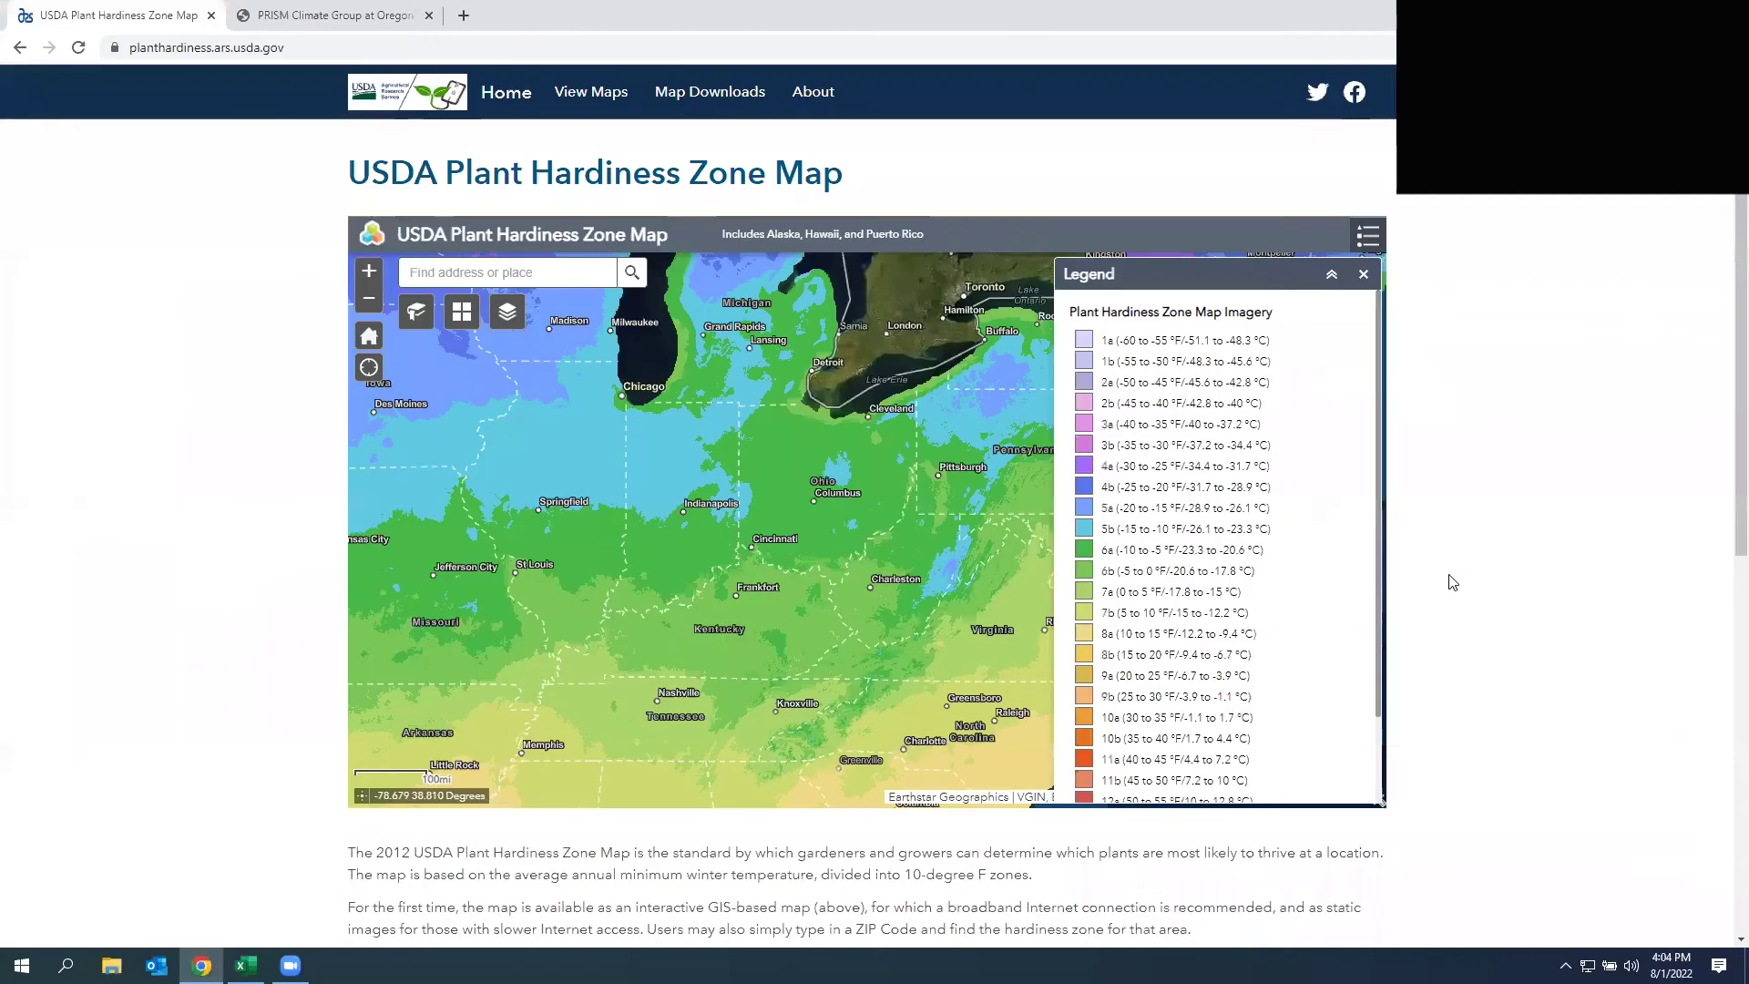
{"action": "left_click", "coordinate": [789, 94]}
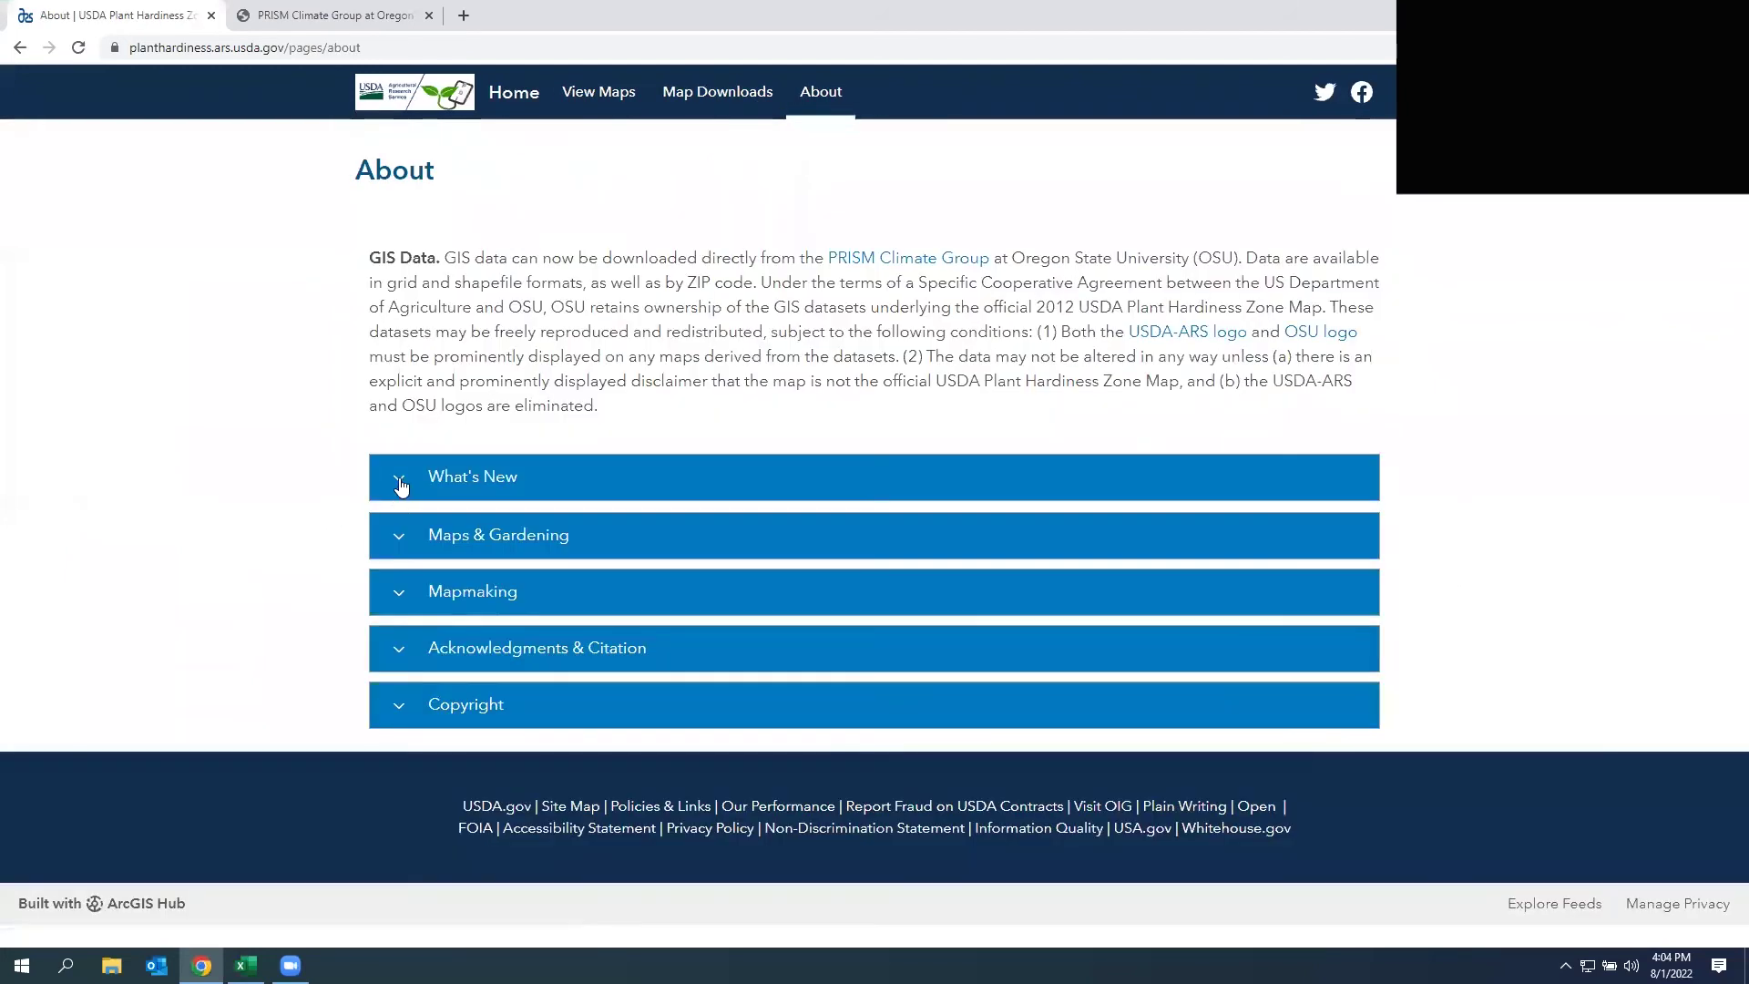
{"action": "left_click", "coordinate": [400, 486]}
{"action": "scroll", "coordinate": [270, 492], "scroll_direction": "down", "scroll_amount": 6}
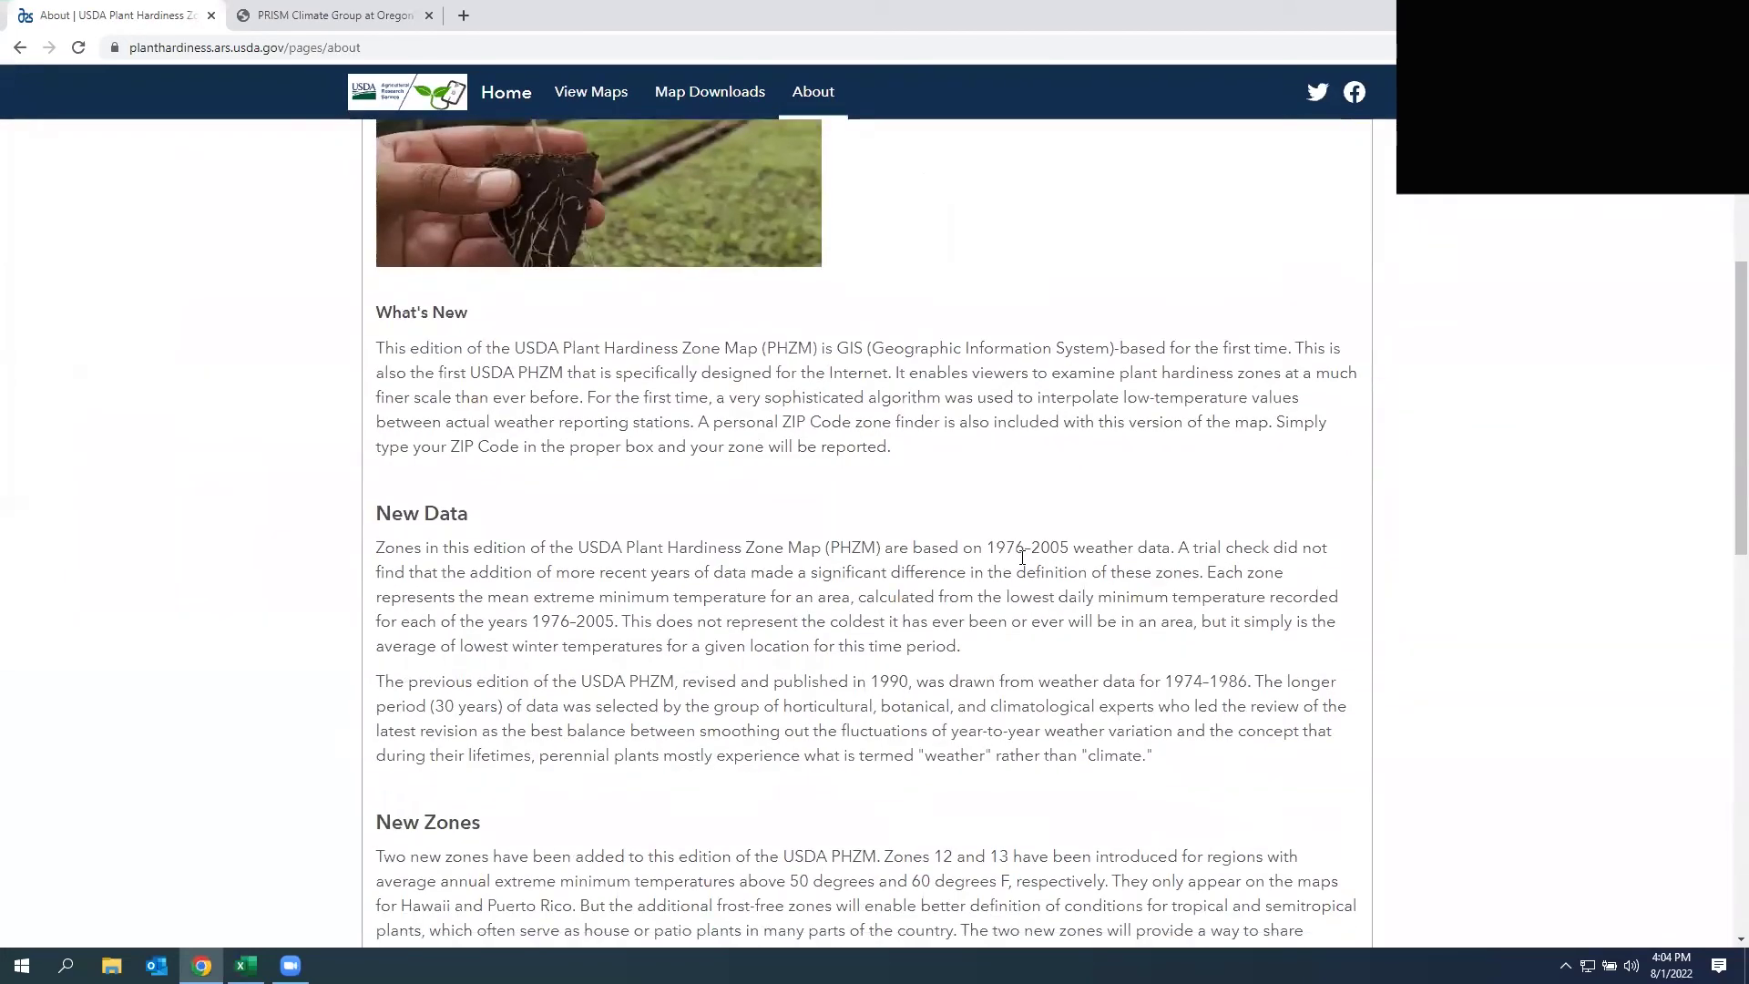
{"action": "left_click_drag", "start_coordinate": [1050, 548], "coordinate": [1071, 547]}
{"action": "left_click", "coordinate": [1084, 544]}
- Return to the Excel workbook and examine the 30 Year Average temperature and the 35 Year Average zone
{"action": "key", "text": "alt+Tab"}
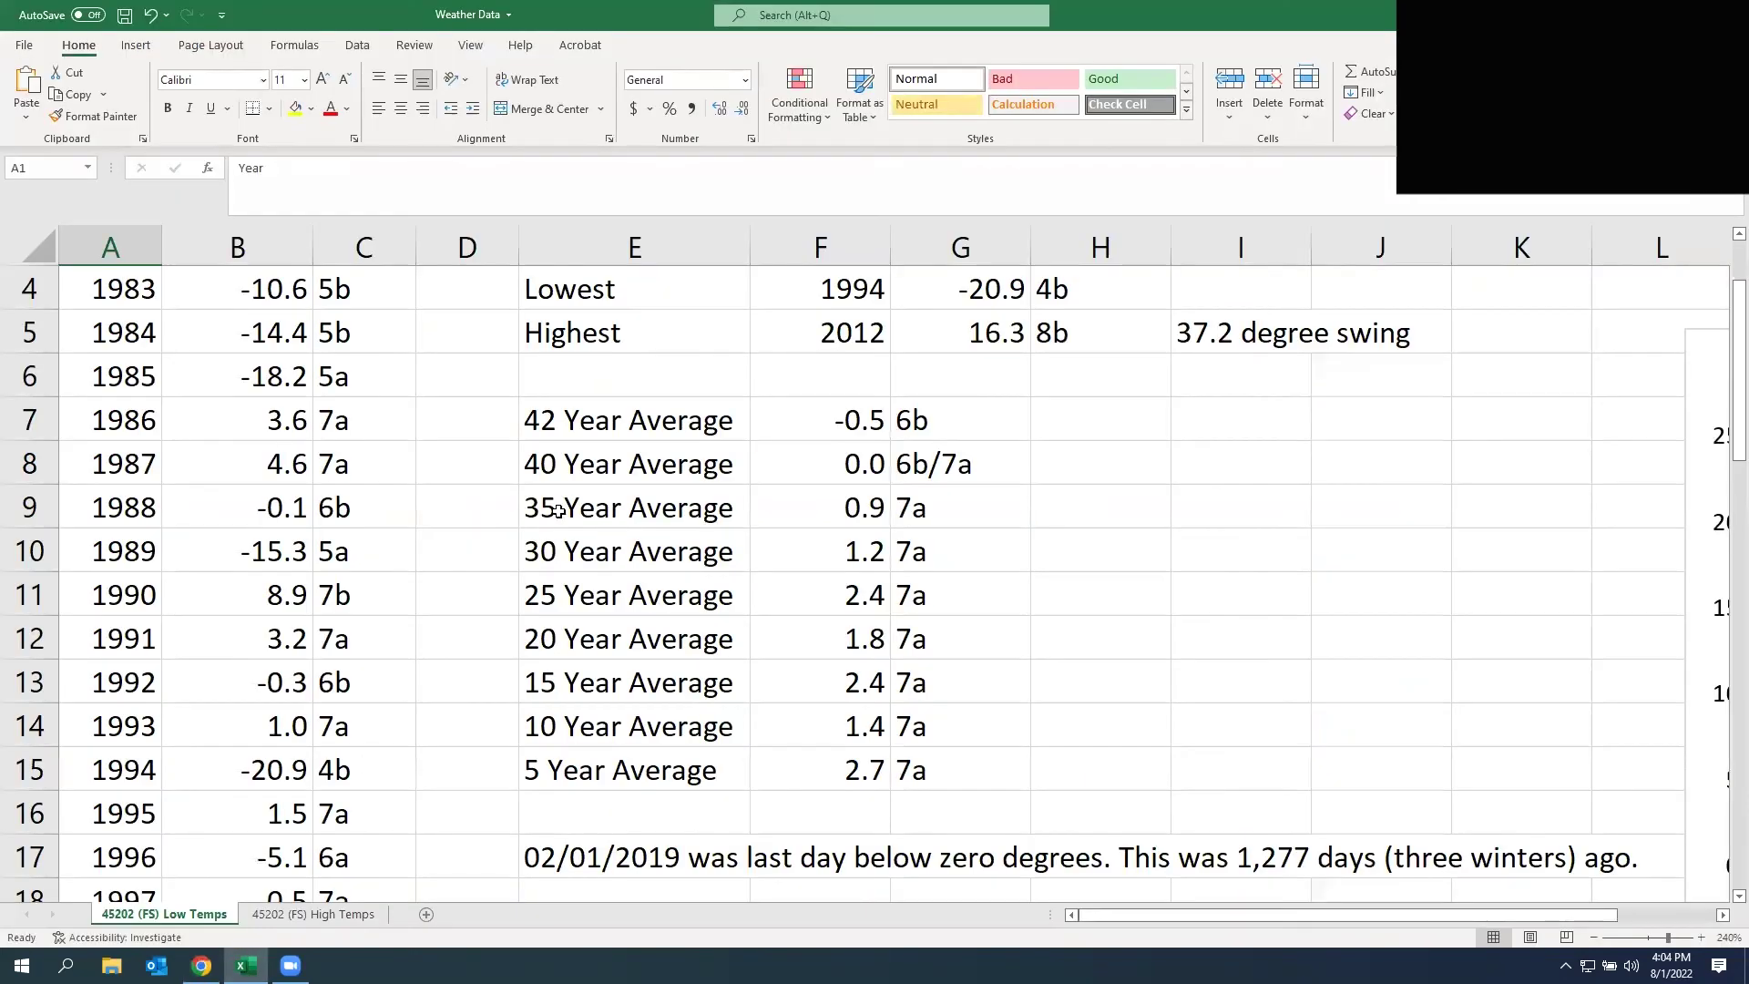
{"action": "left_click", "coordinate": [554, 551]}
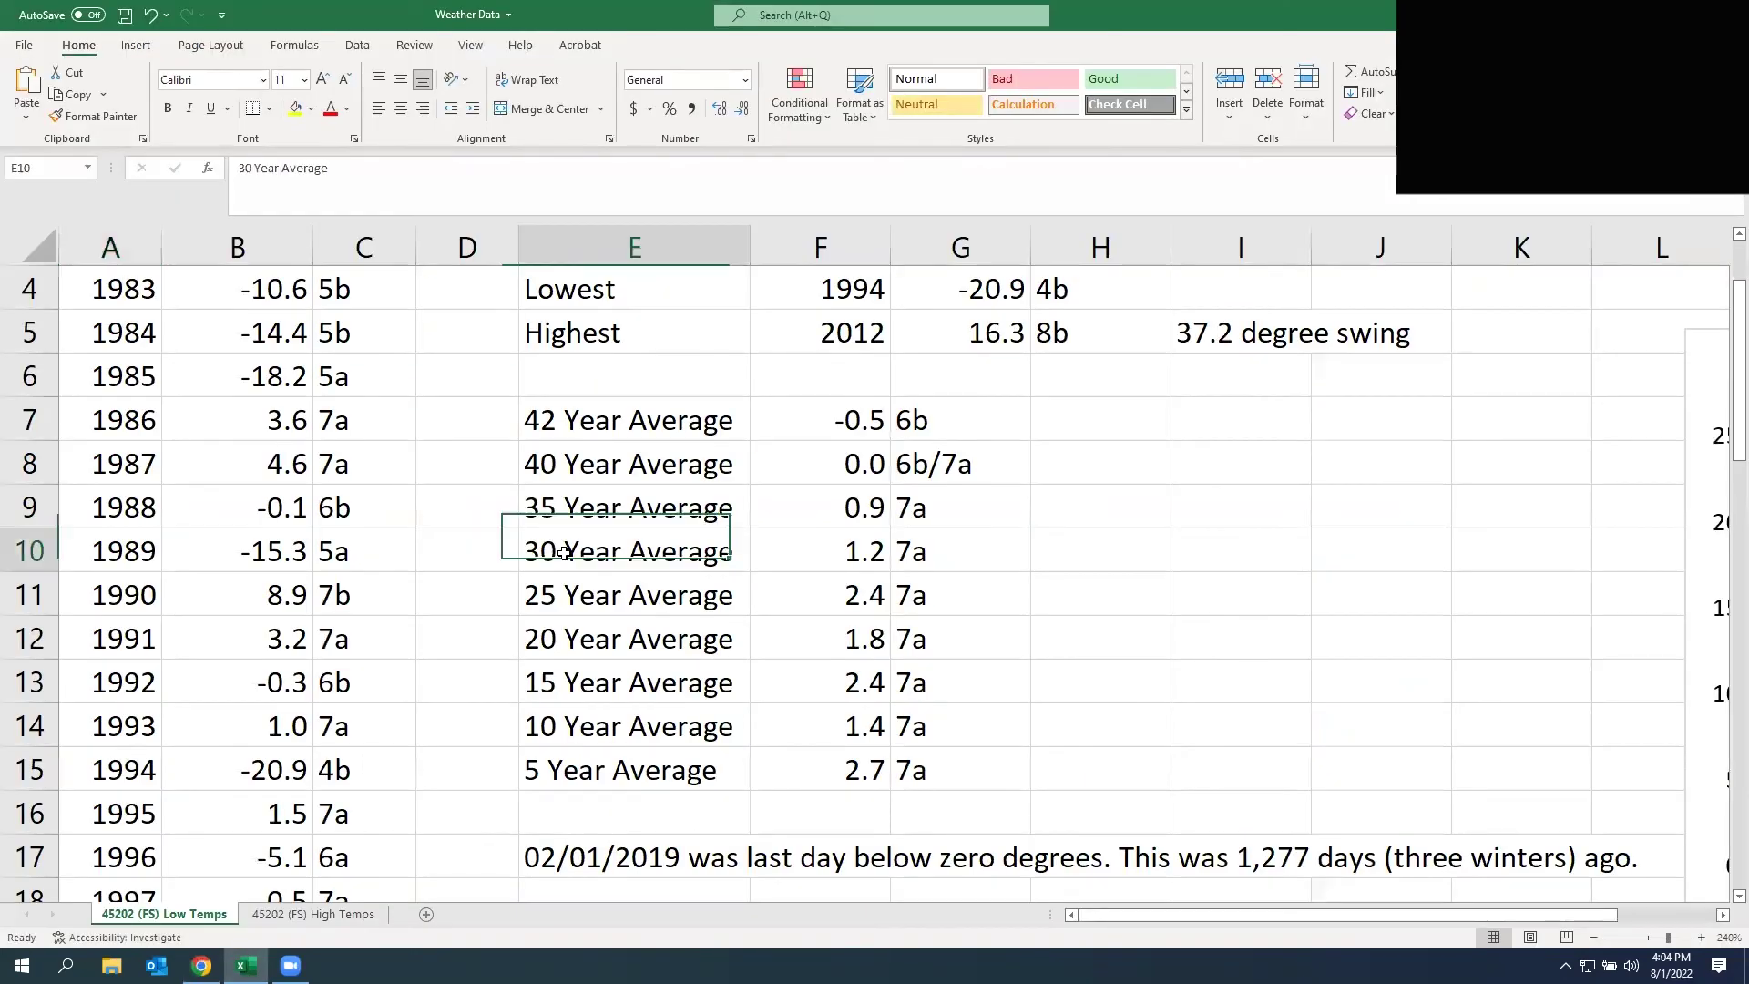
{"action": "left_click", "coordinate": [810, 551]}
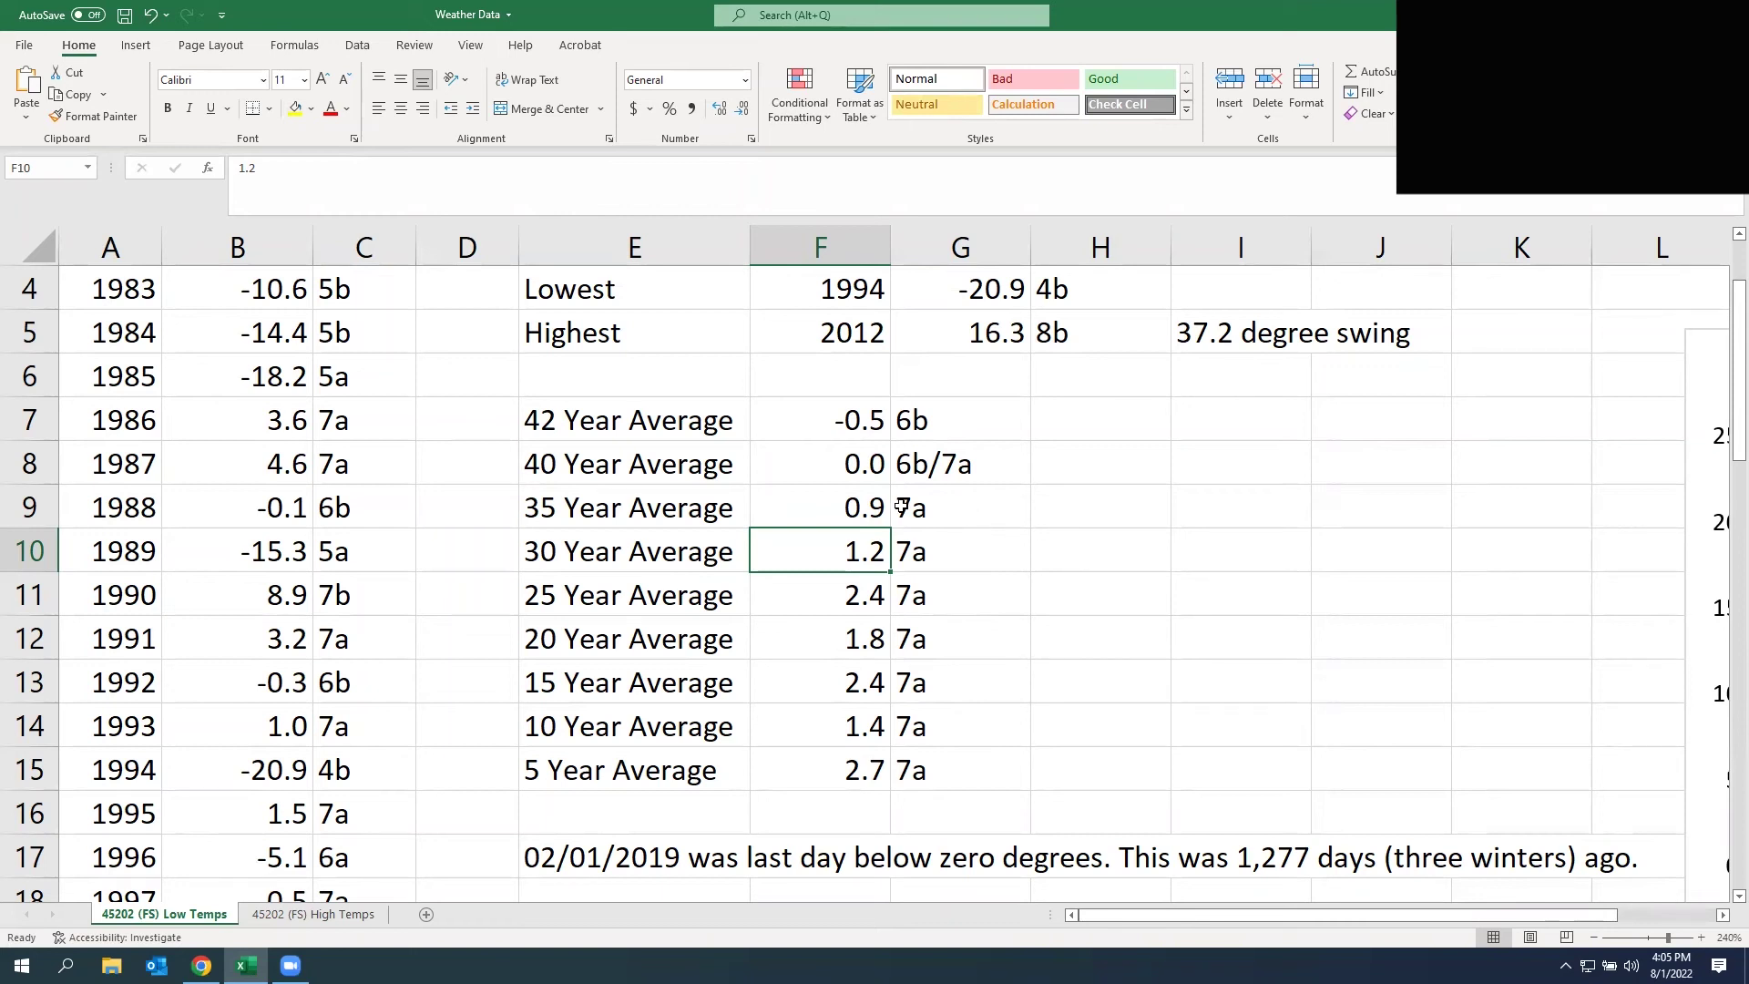
{"action": "left_click", "coordinate": [952, 506]}
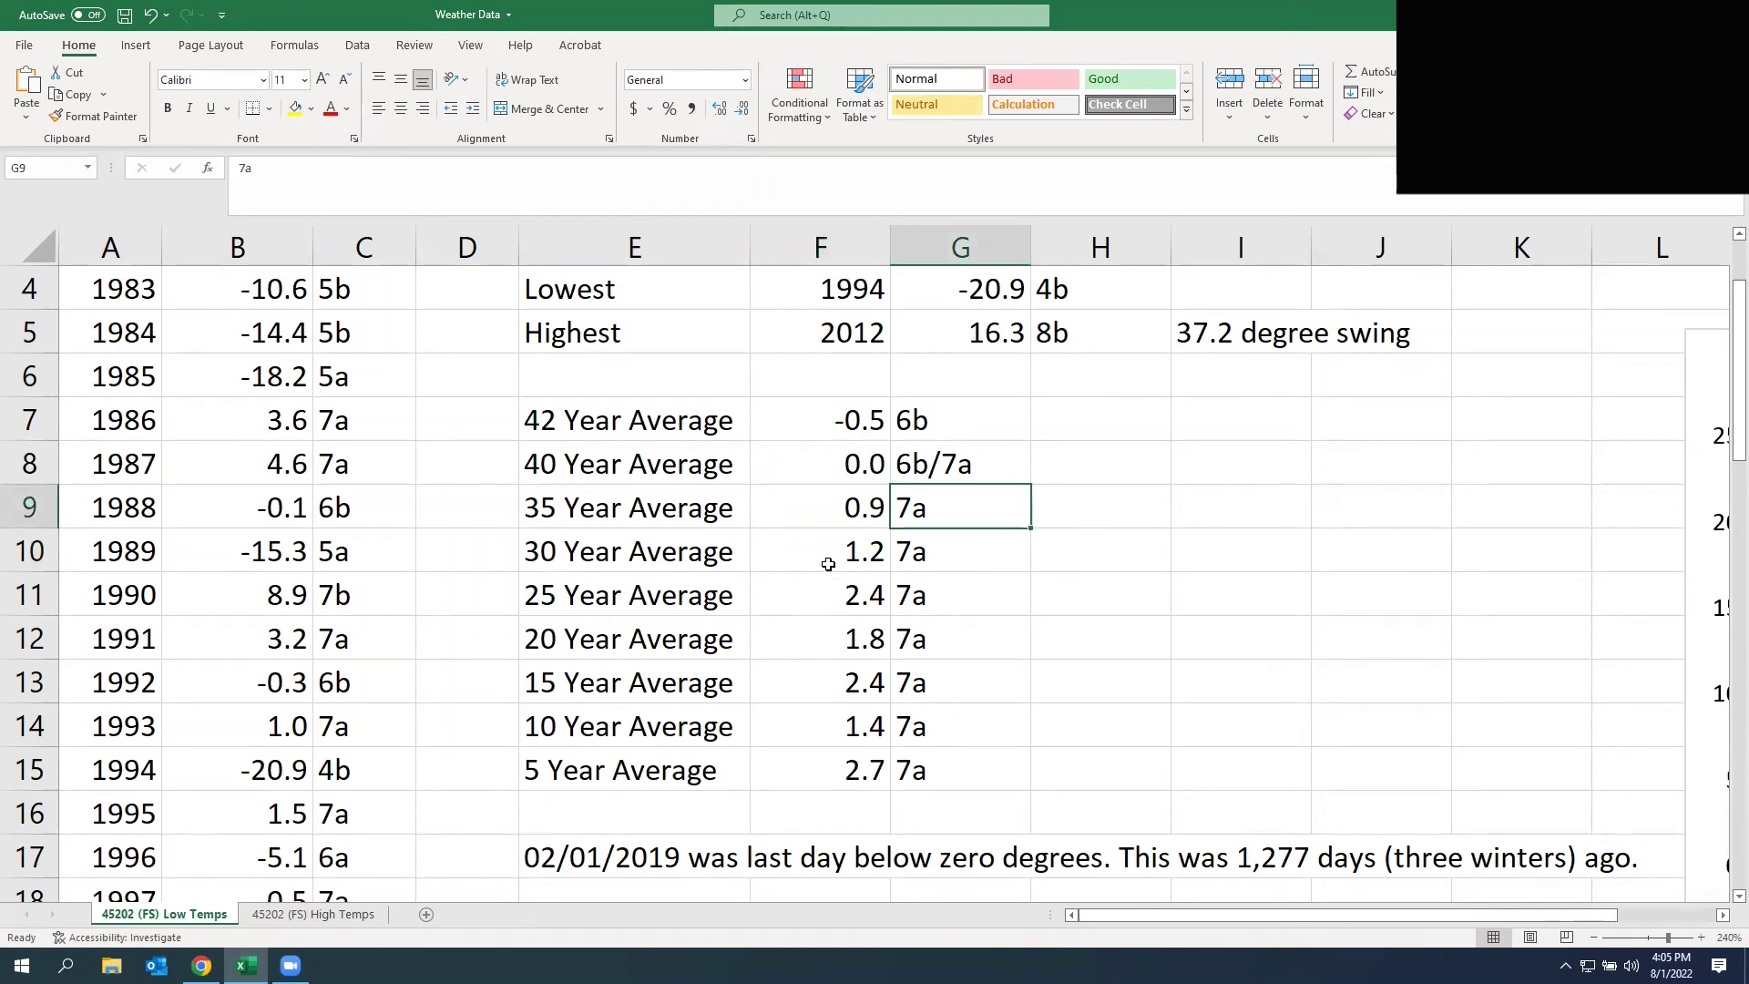
- Go back to the hardiness zone site's home page in Chrome and zoom the map in on Cincinnati
{"action": "key", "text": "alt+Tab"}
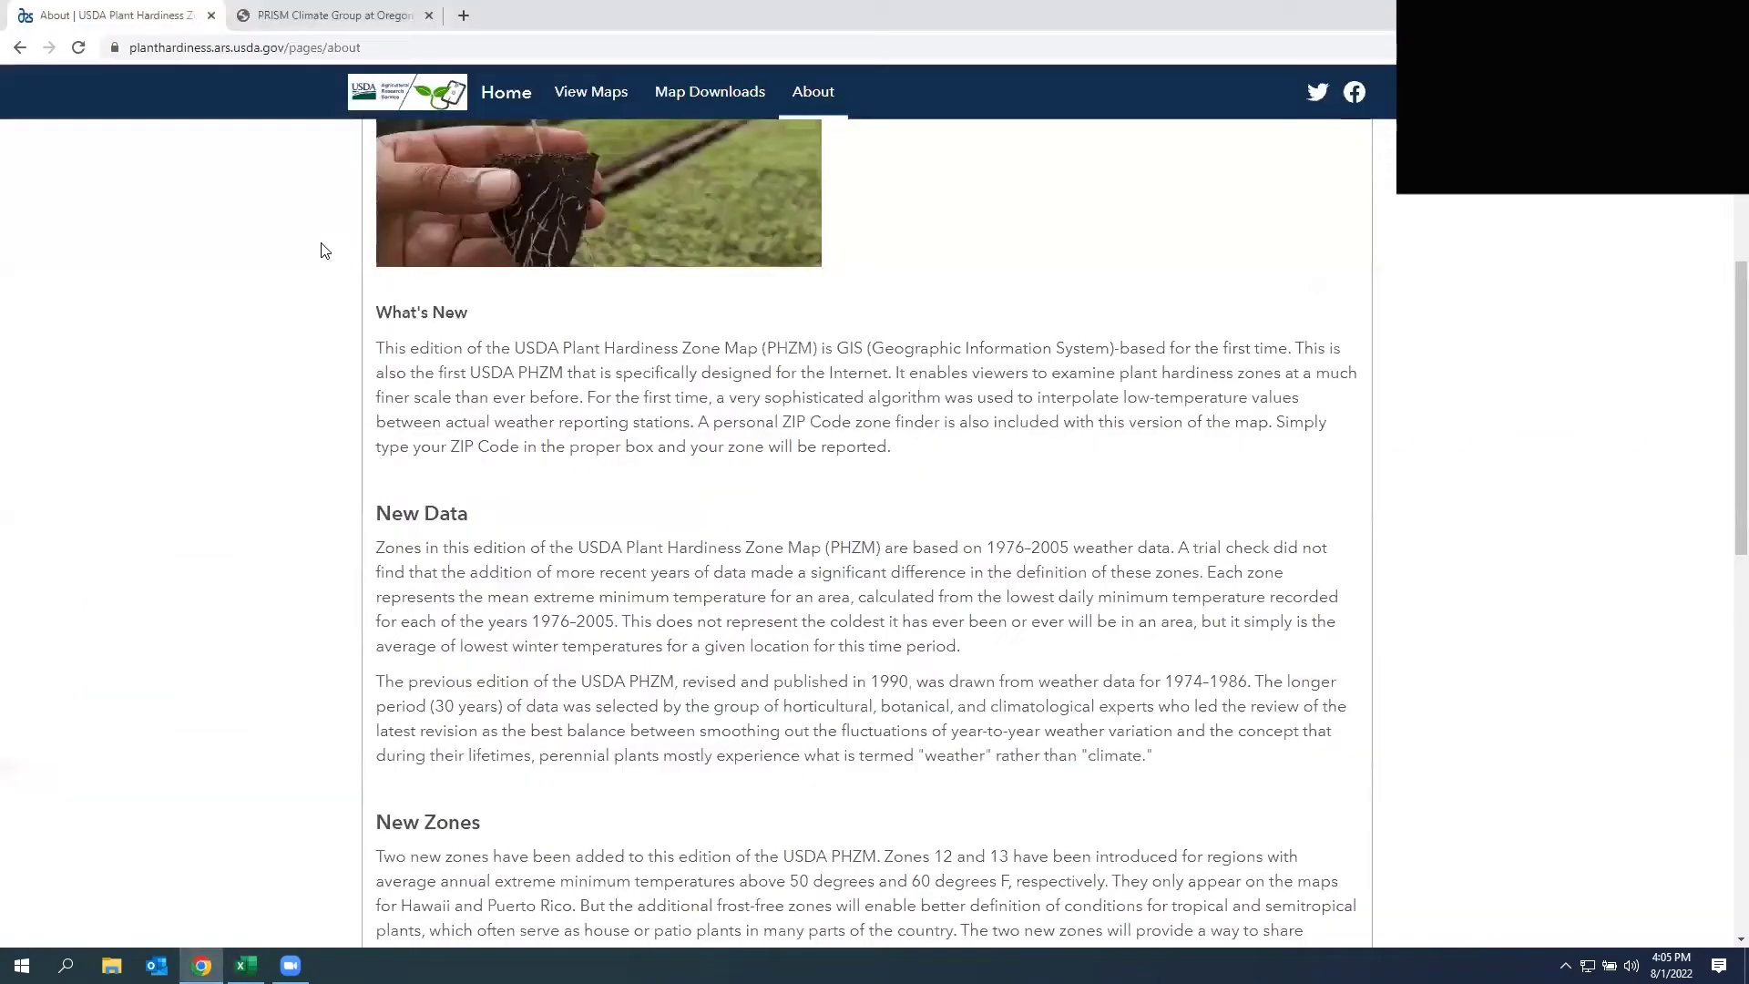
{"action": "scroll", "coordinate": [526, 437], "scroll_direction": "up", "scroll_amount": 6}
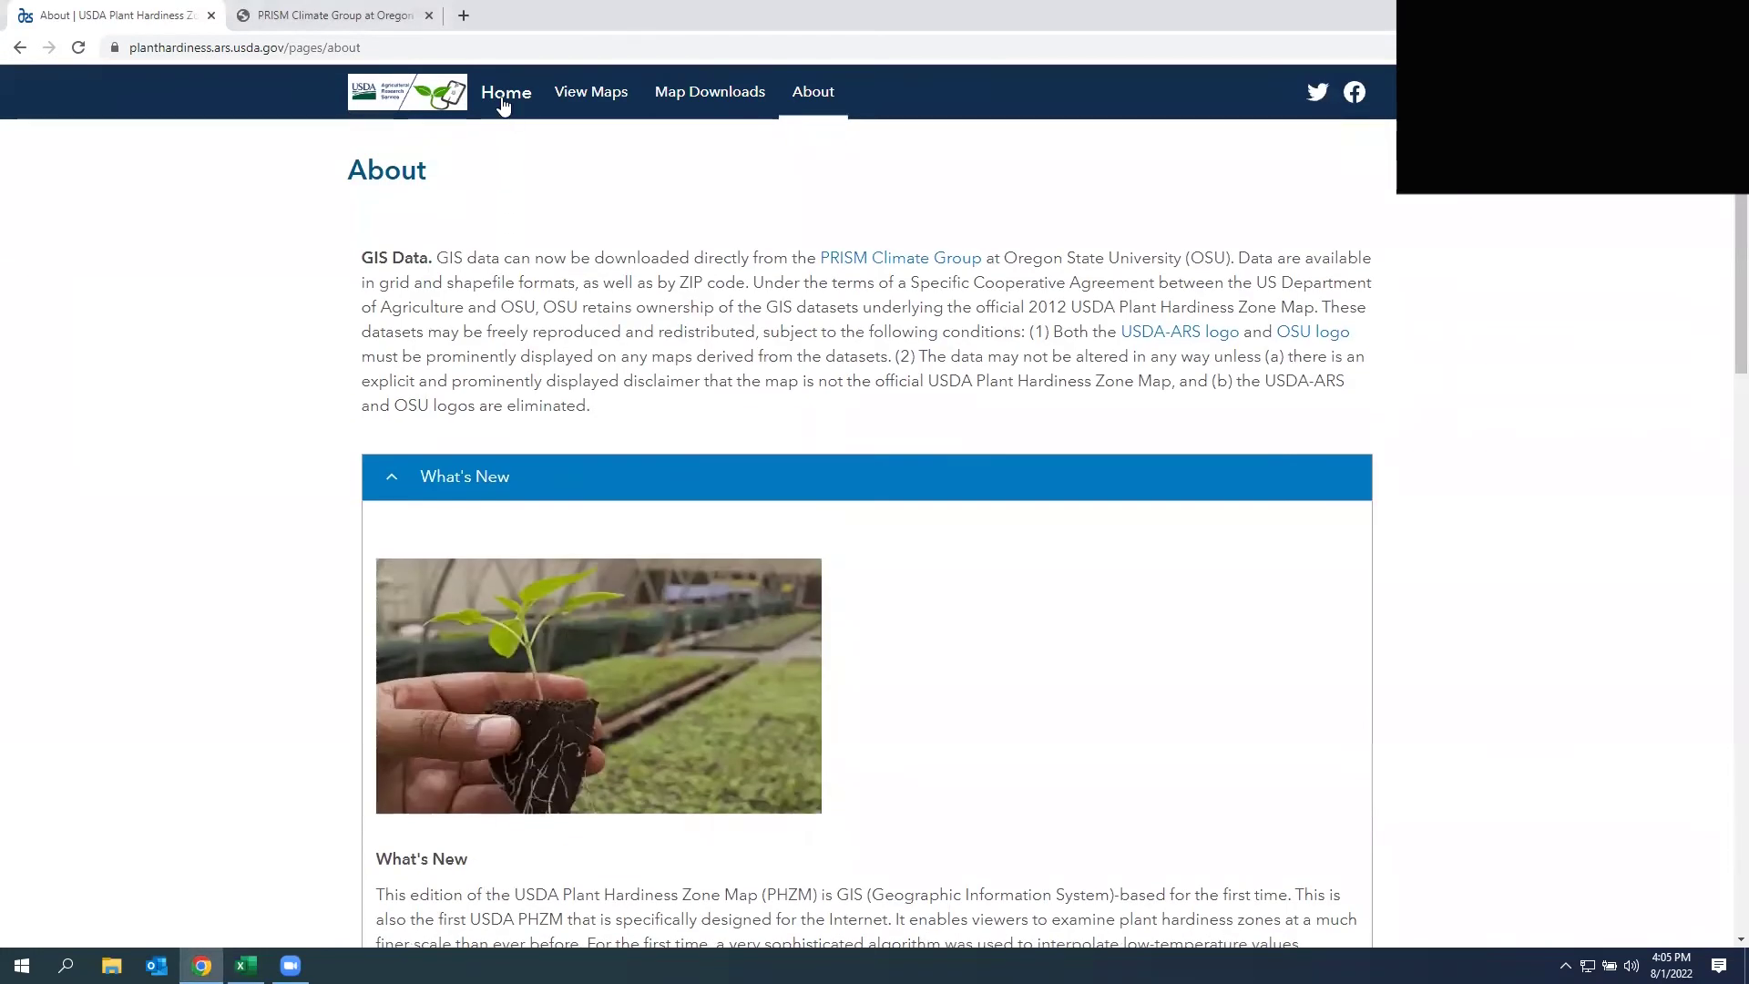
{"action": "left_click", "coordinate": [504, 91]}
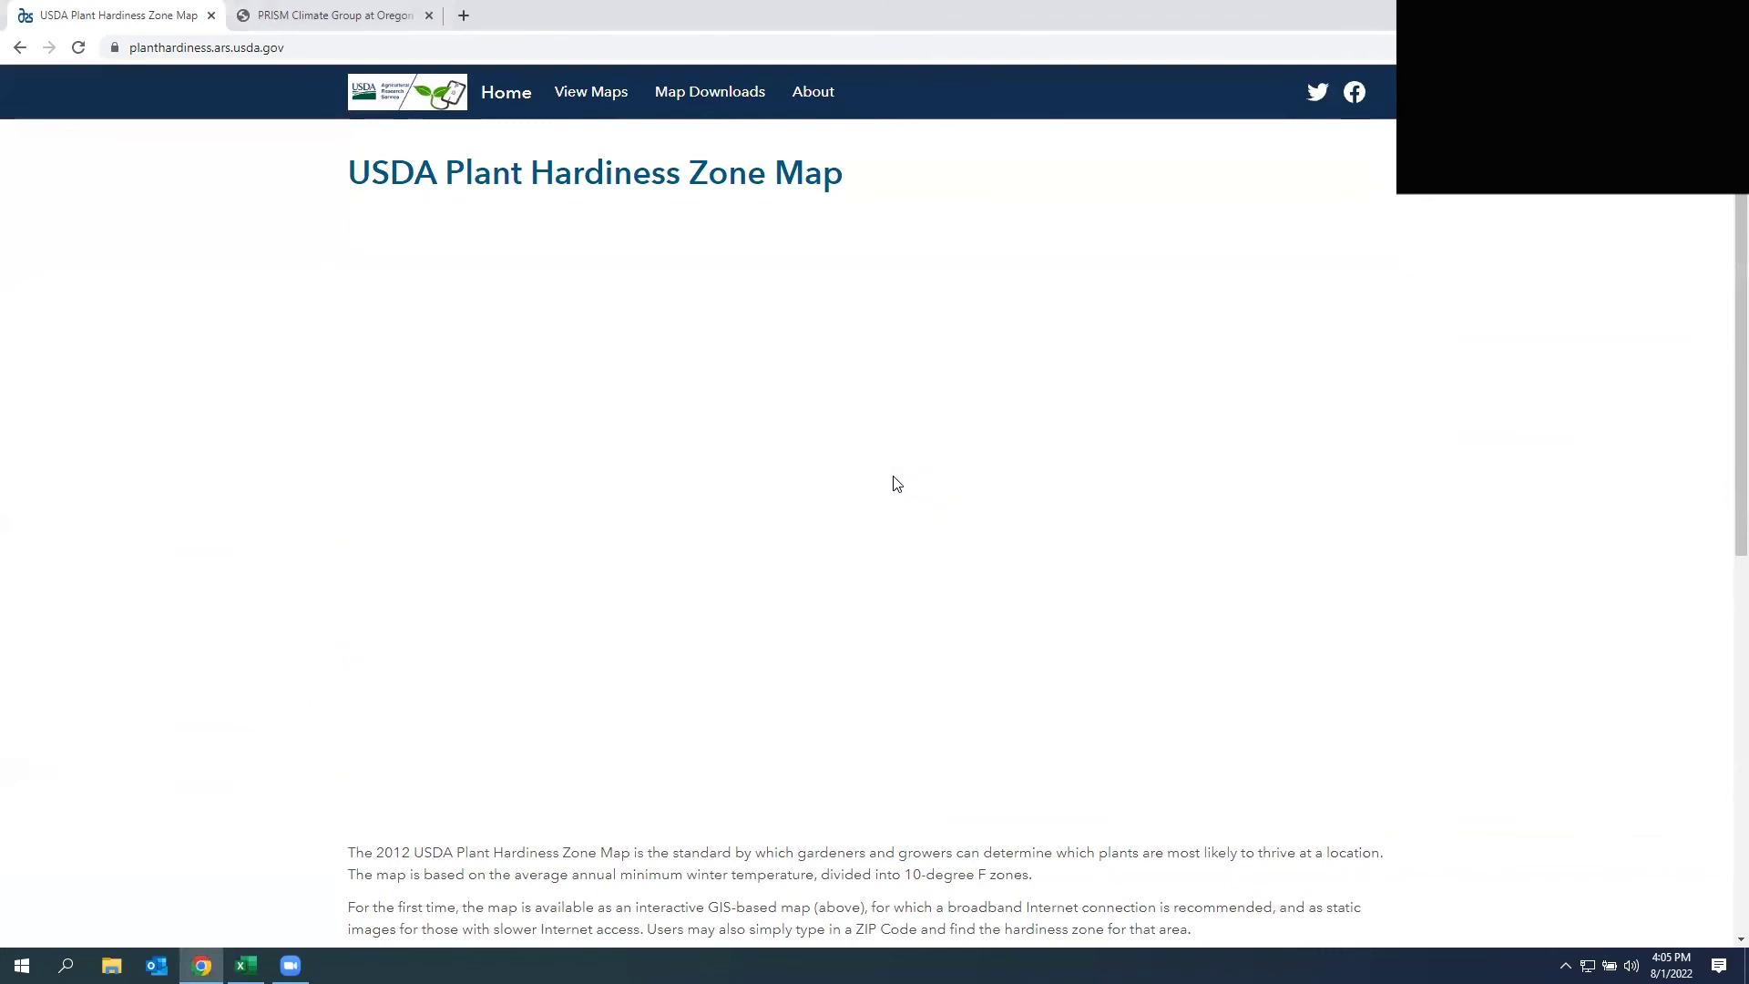
{"action": "scroll", "coordinate": [810, 524], "scroll_direction": "up", "scroll_amount": 1}
{"action": "scroll", "coordinate": [814, 515], "scroll_direction": "up", "scroll_amount": 3}
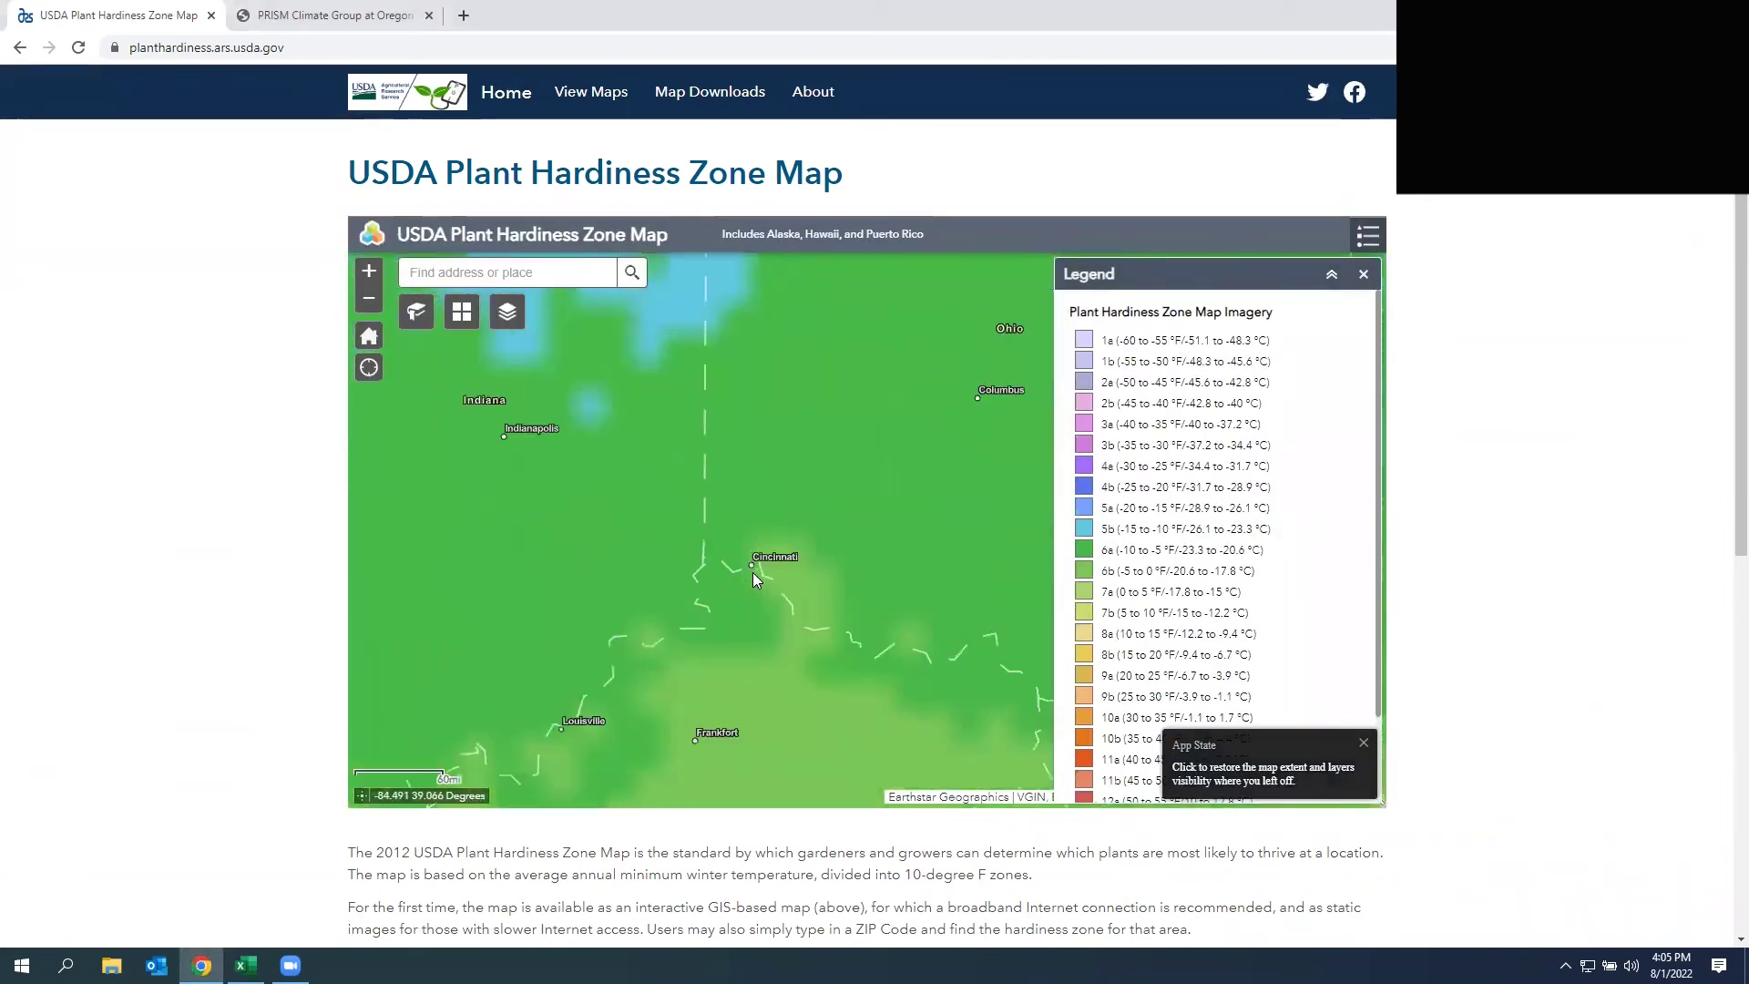
{"action": "scroll", "coordinate": [752, 572], "scroll_direction": "up", "scroll_amount": 4}
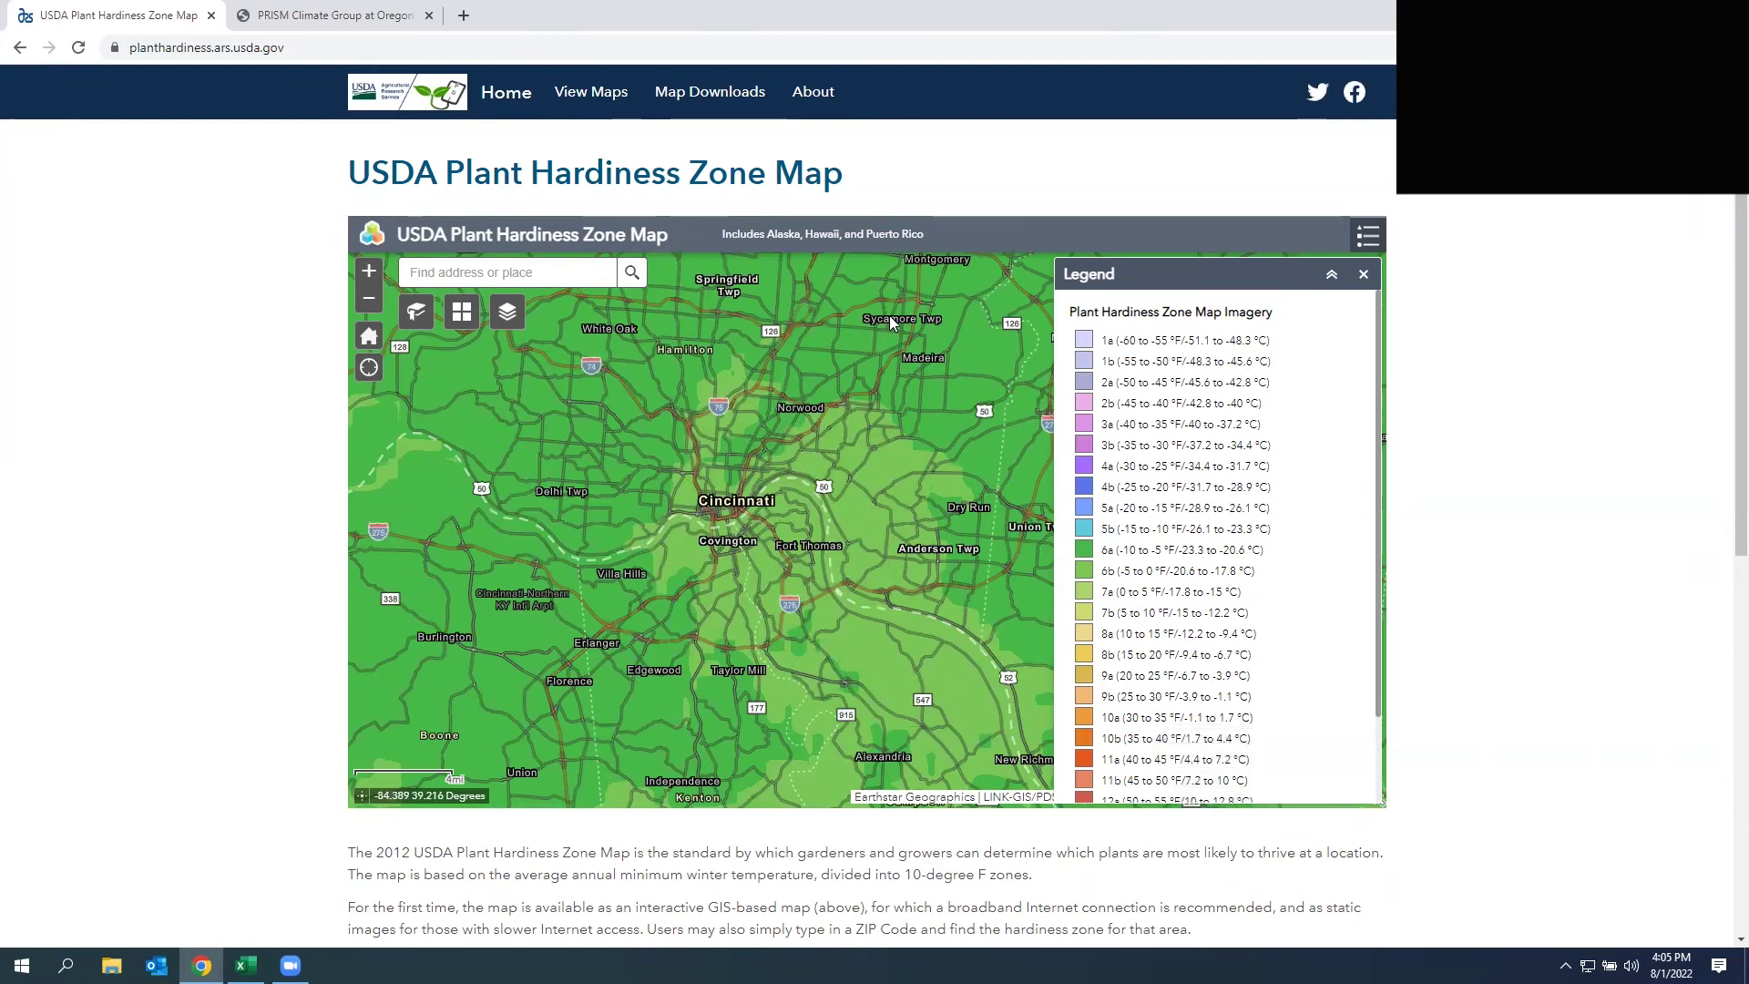
- Look up the plant hardiness zone south of Sycamore Twp and at a point just east of Cincinnati, closing each result
{"action": "left_click", "coordinate": [848, 339]}
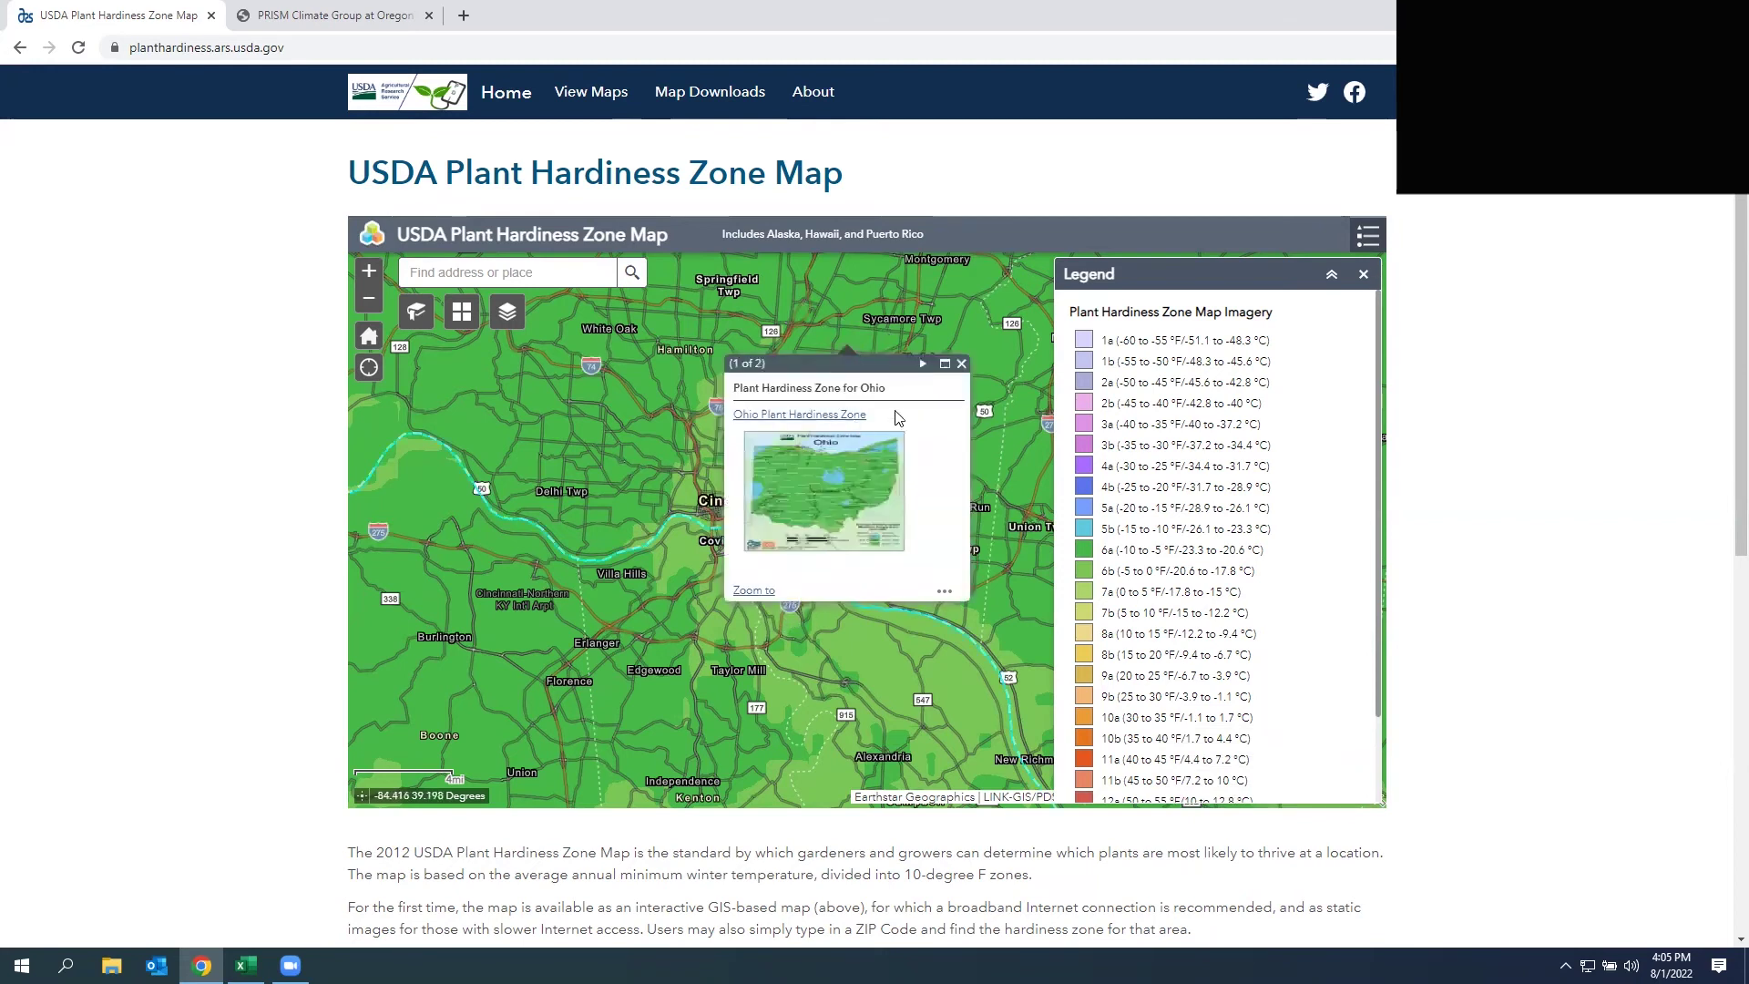
{"action": "left_click", "coordinate": [923, 363]}
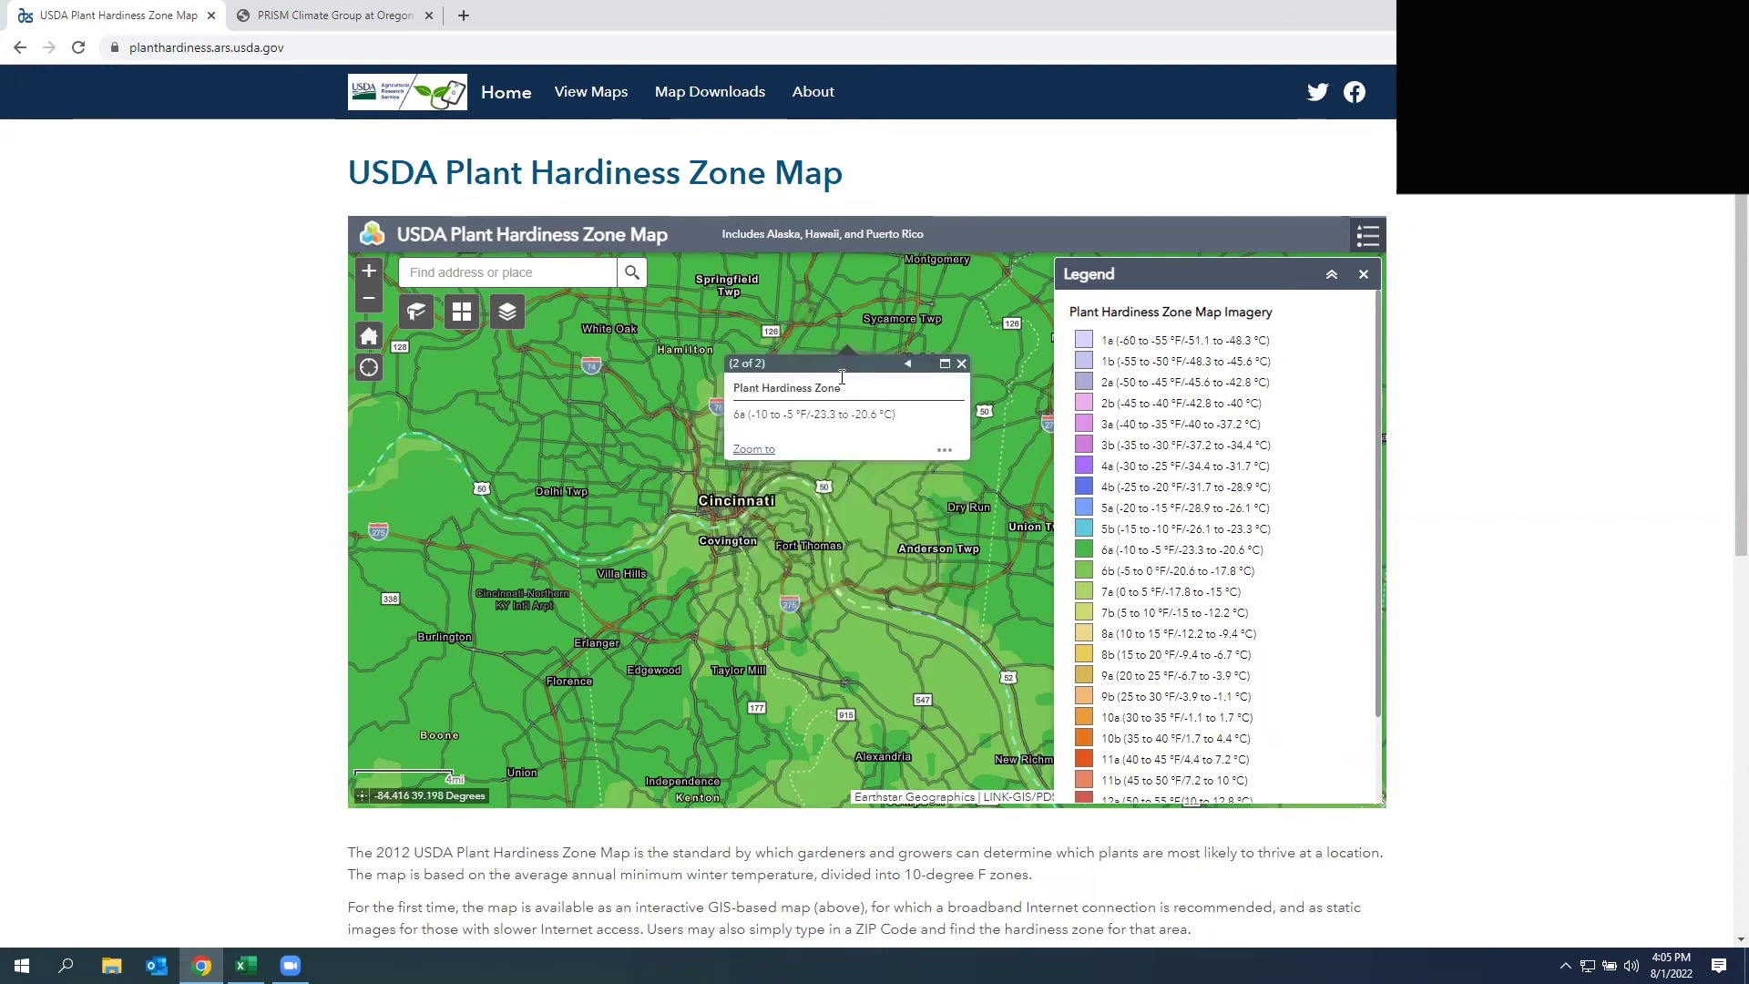
{"action": "left_click", "coordinate": [959, 364]}
{"action": "left_click", "coordinate": [793, 517]}
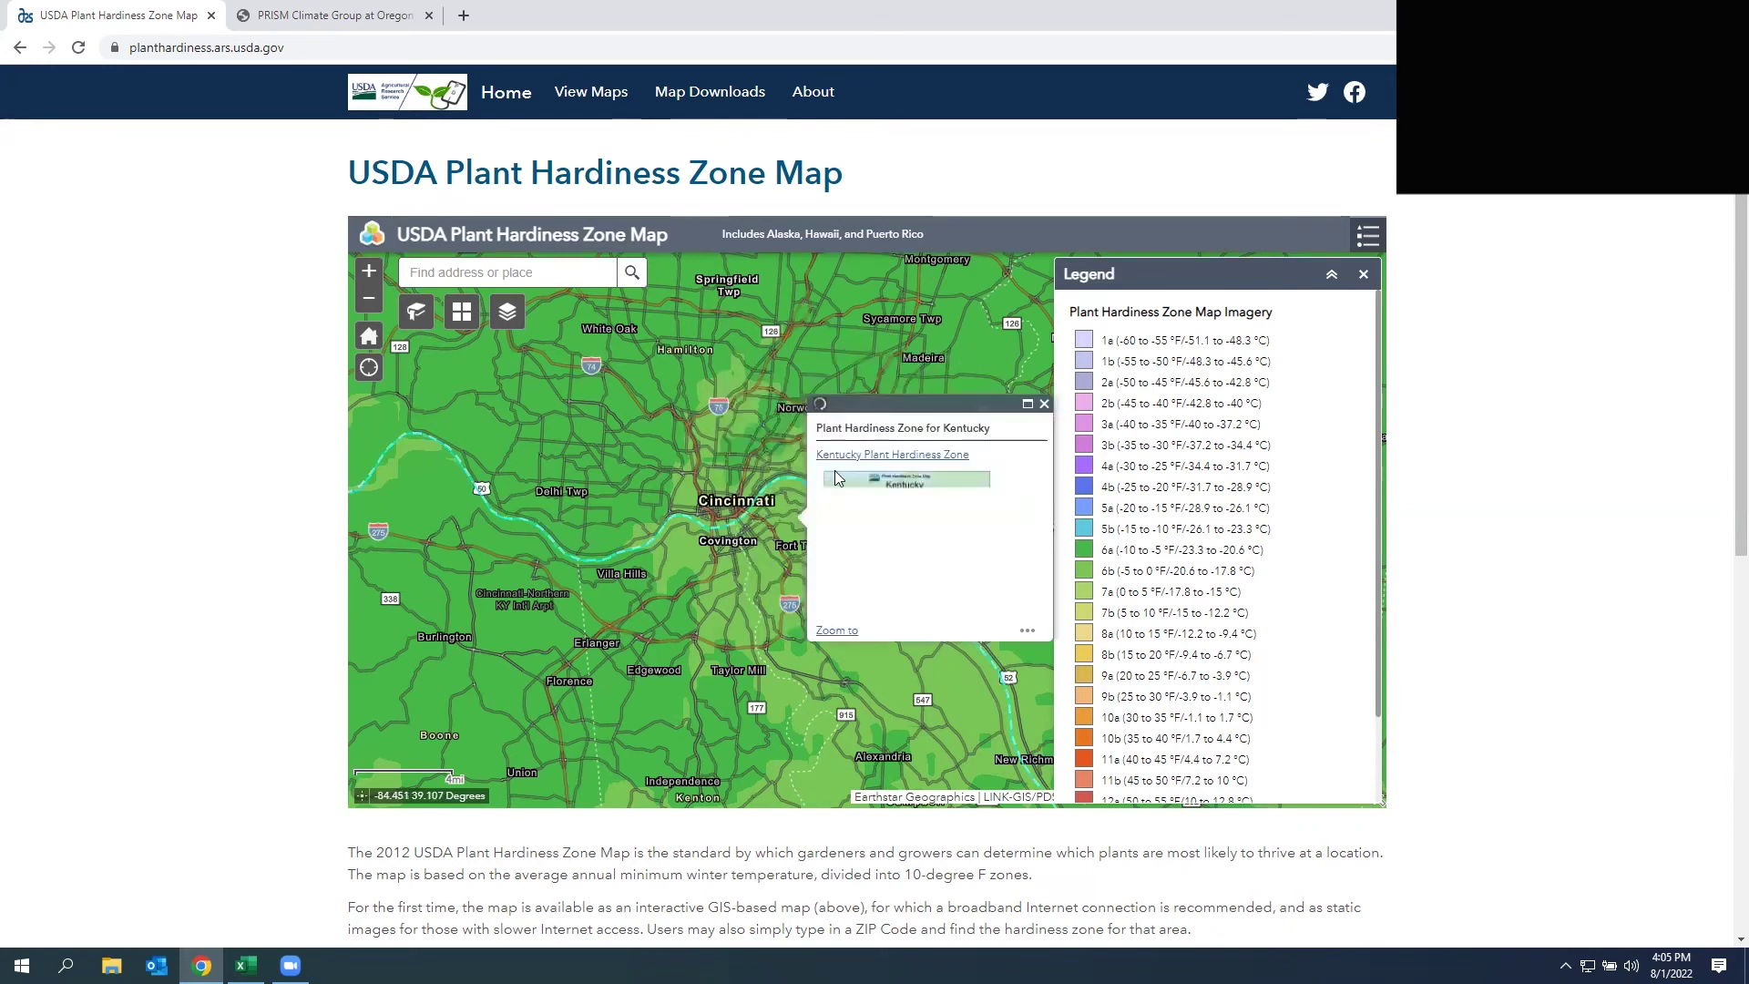
{"action": "left_click", "coordinate": [1005, 406]}
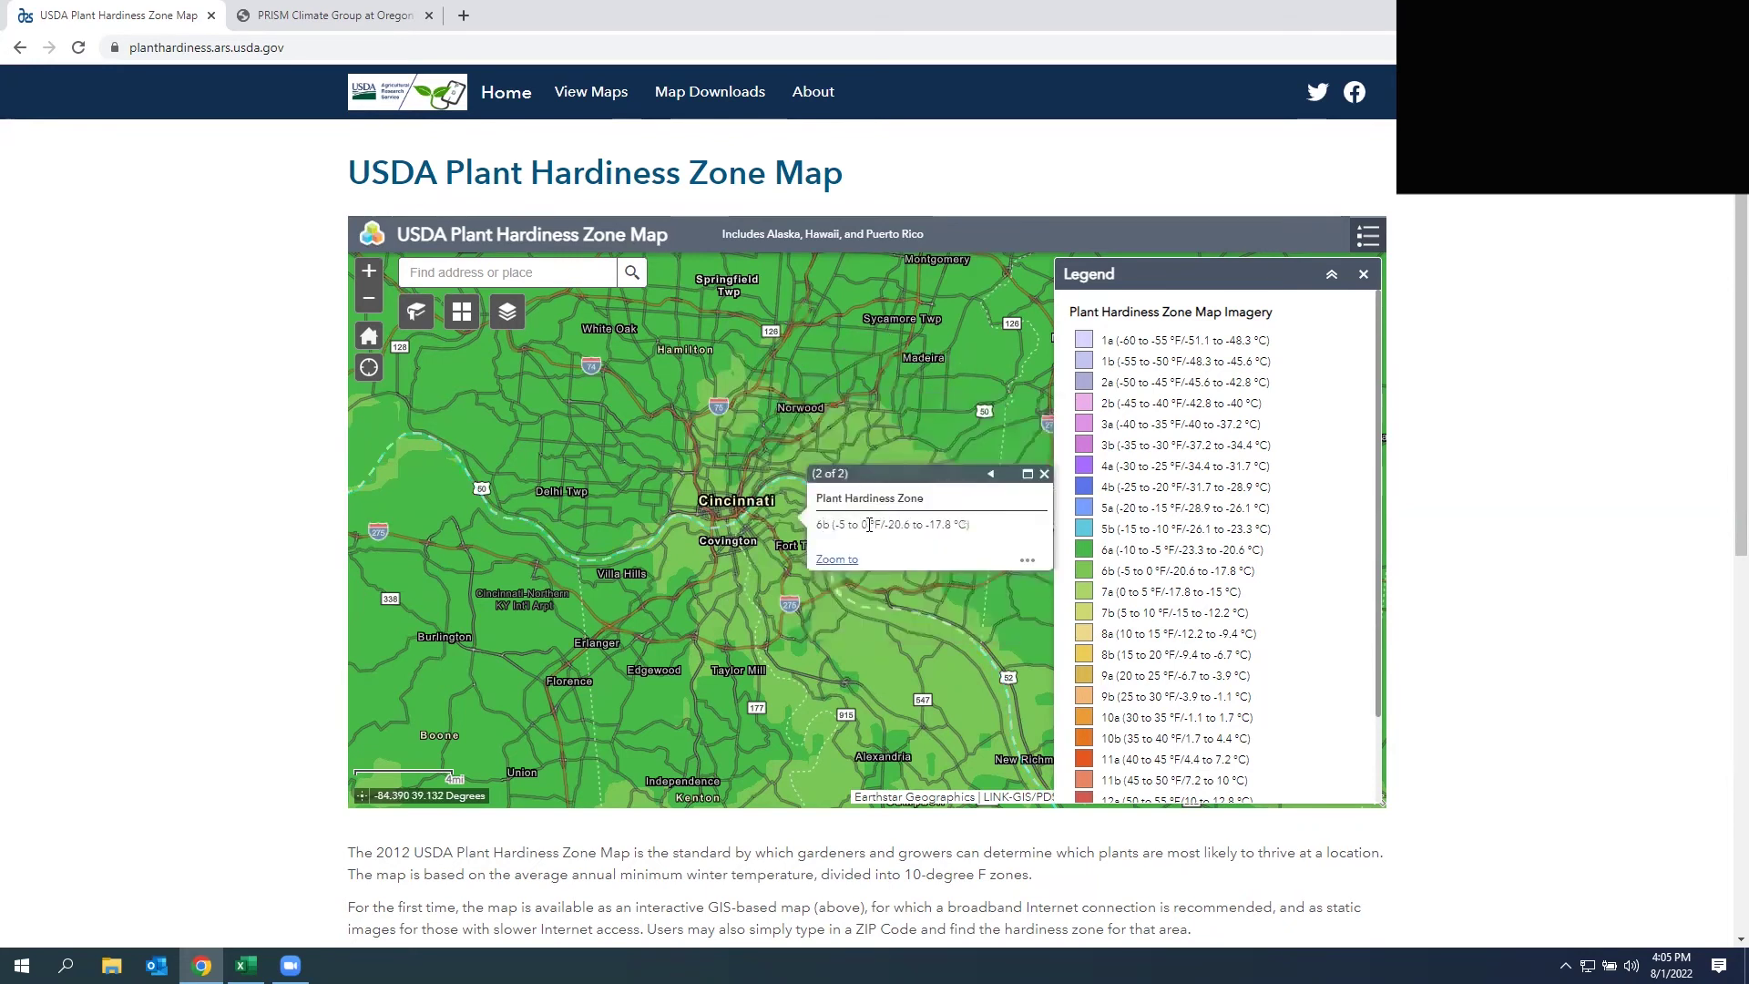
{"action": "left_click", "coordinate": [1045, 473]}
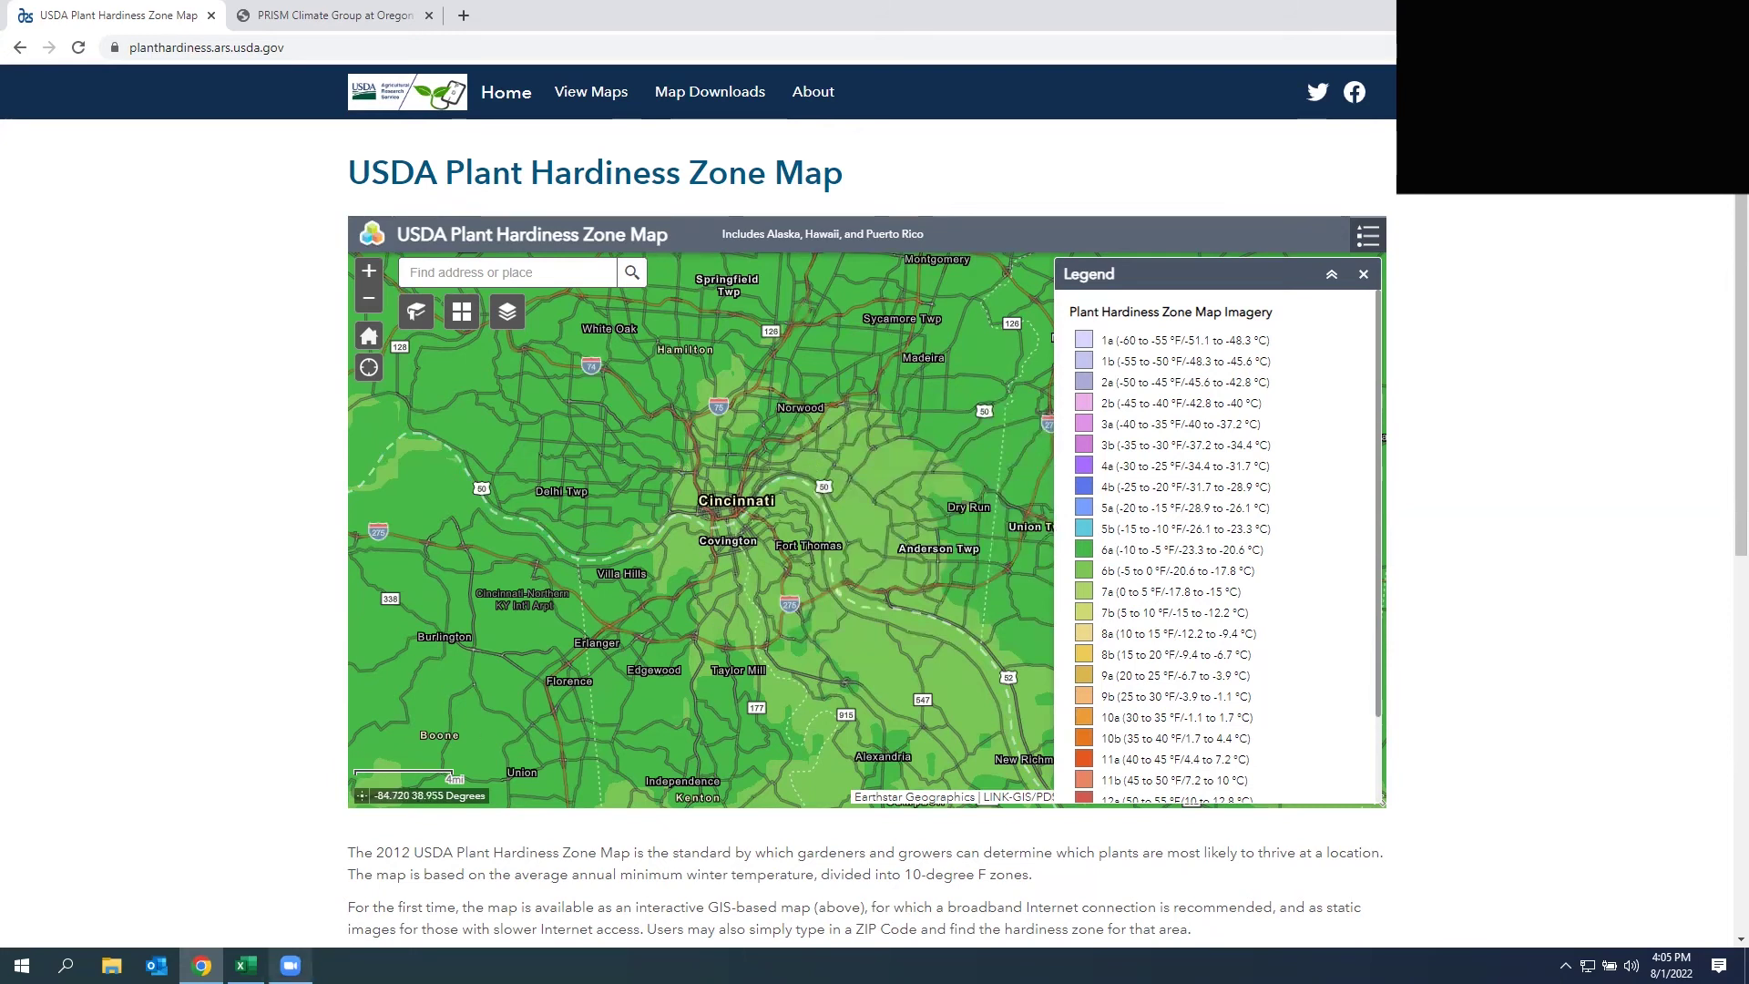
- Switch to the Excel workbook and examine the 30 Year Average row and the note on the last day below zero degrees
{"action": "left_click", "coordinate": [245, 965]}
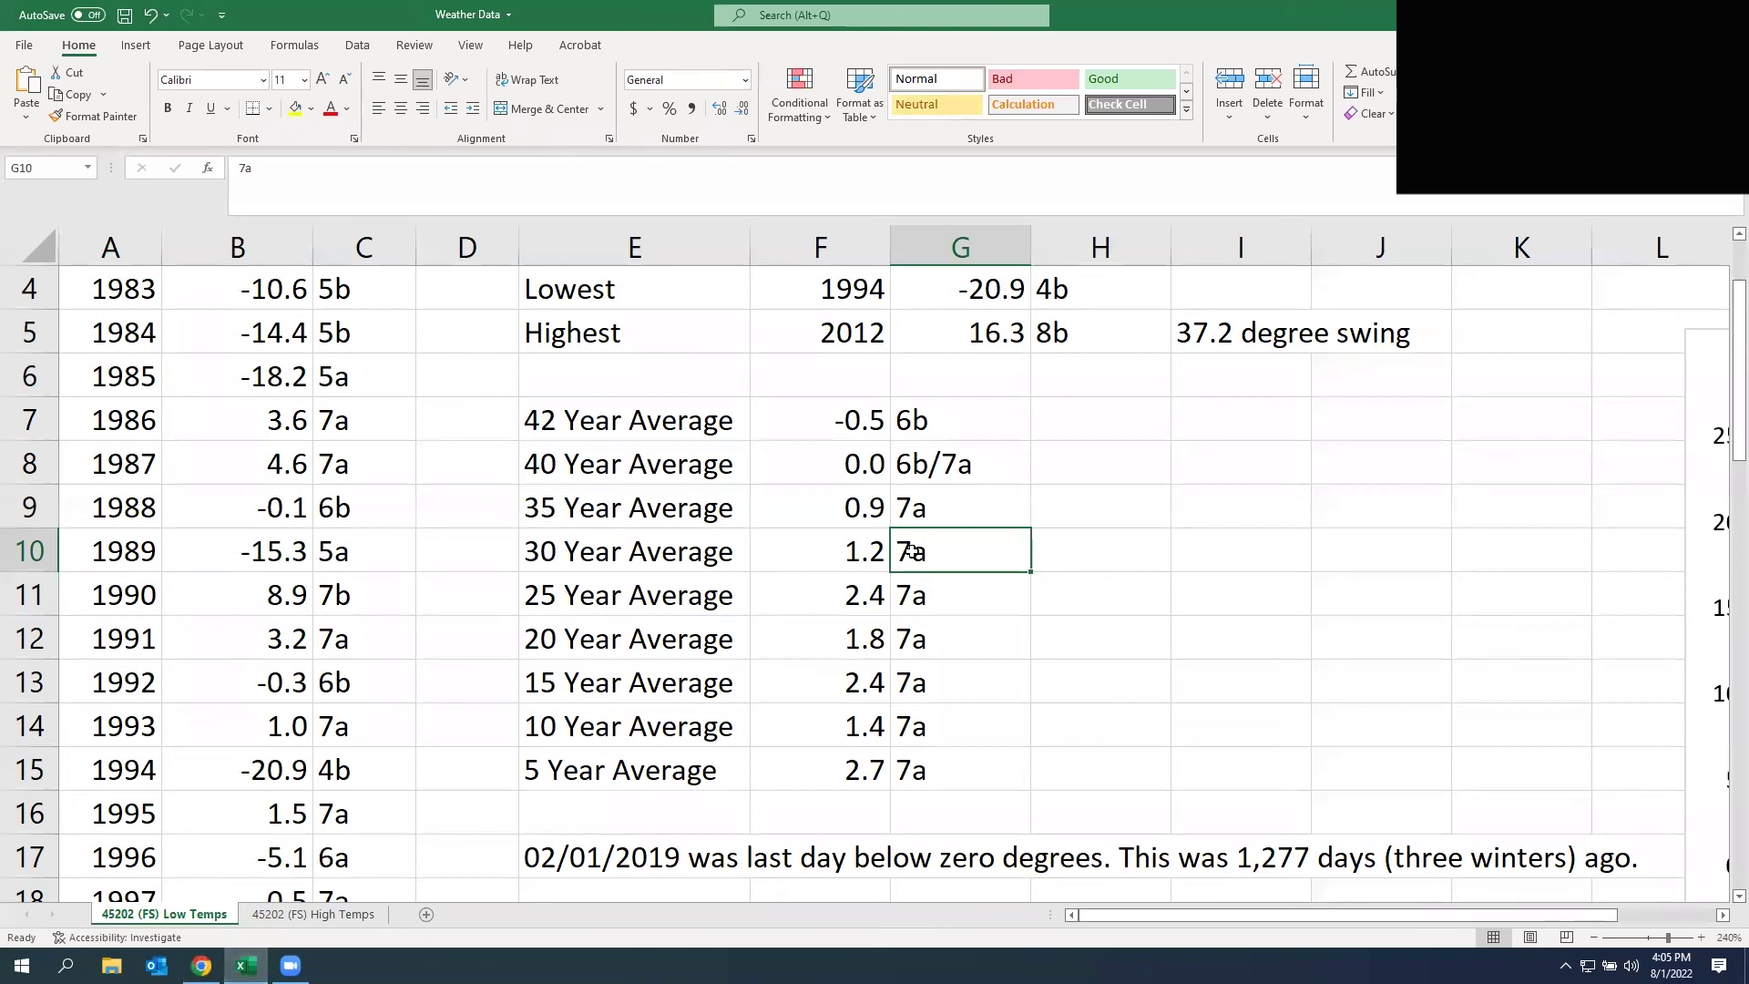
{"action": "left_click_drag", "start_coordinate": [875, 551], "coordinate": [616, 552]}
{"action": "left_click", "coordinate": [716, 611]}
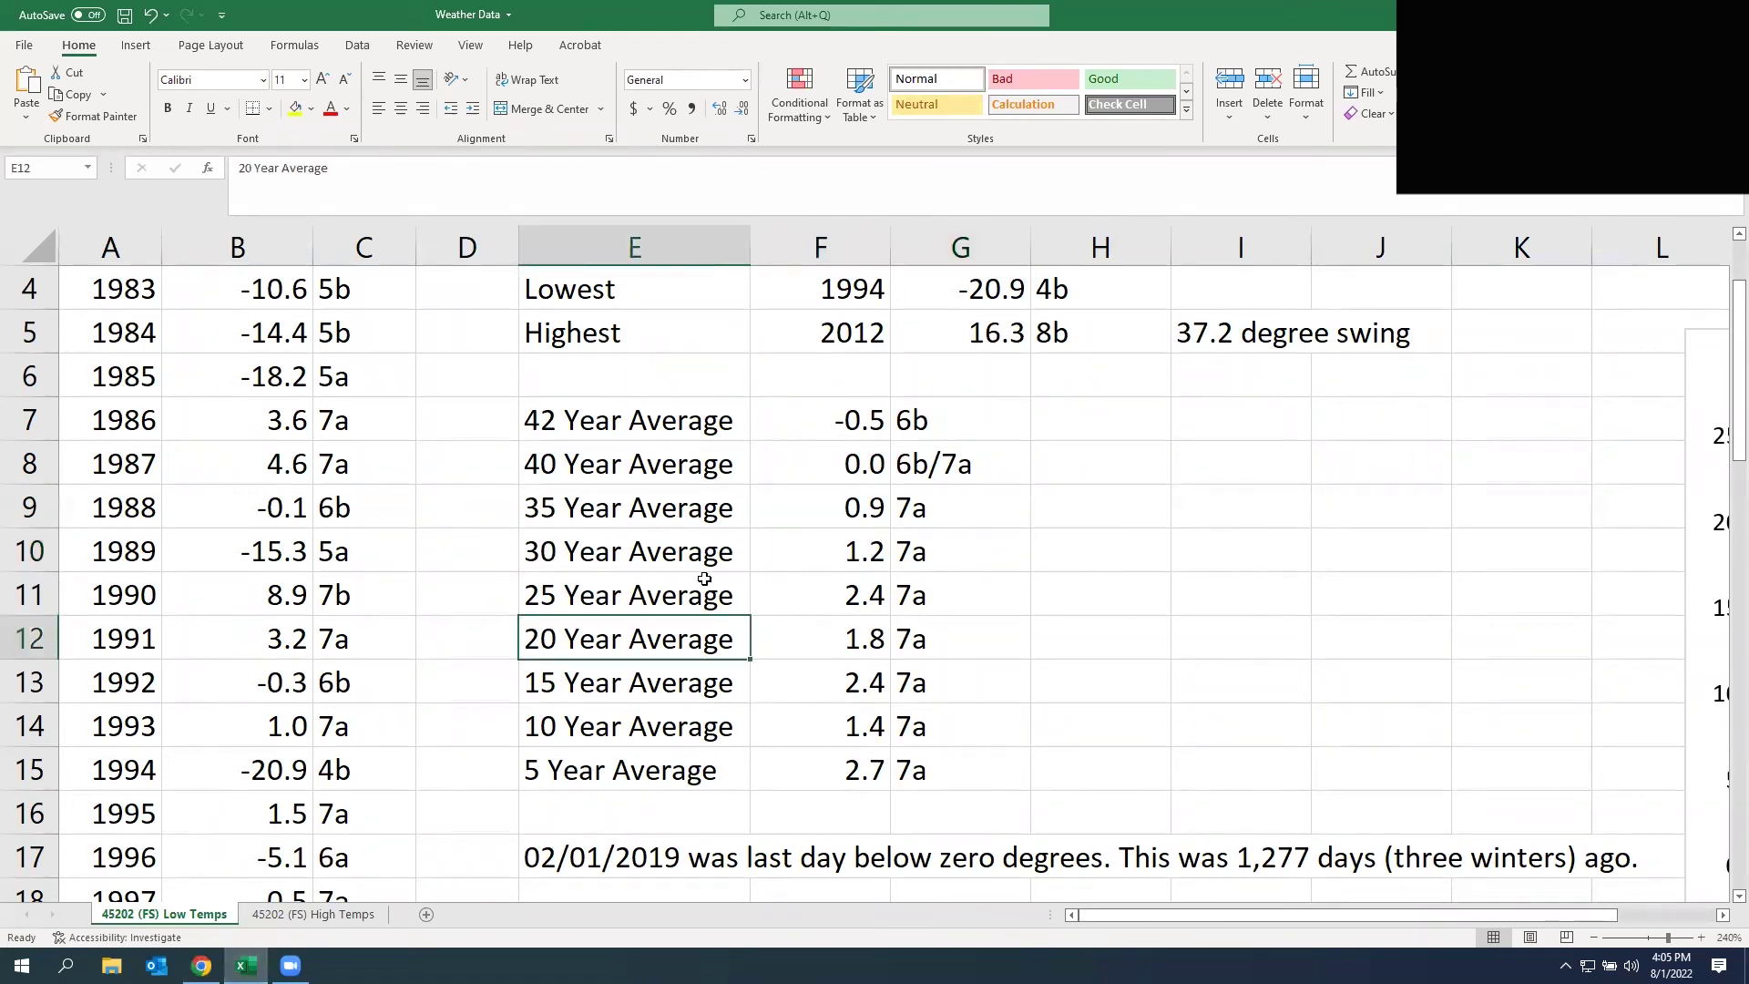
{"action": "scroll", "coordinate": [704, 577], "scroll_direction": "down", "scroll_amount": 1}
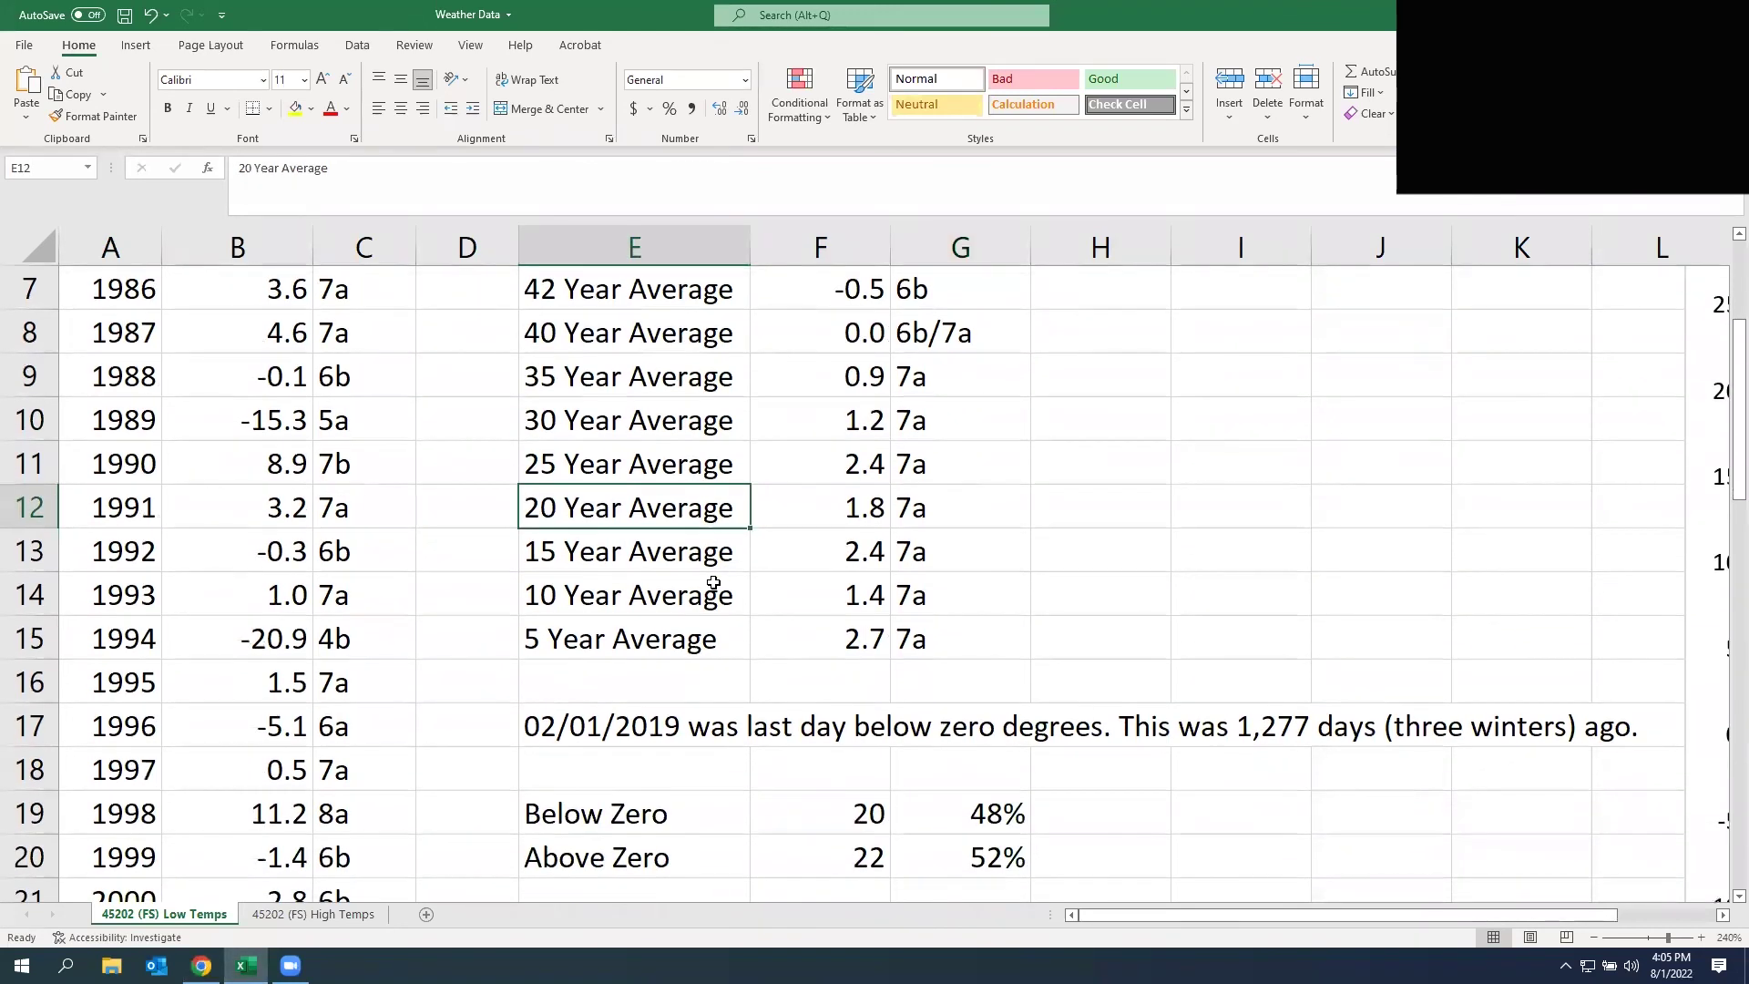
{"action": "left_click", "coordinate": [609, 722]}
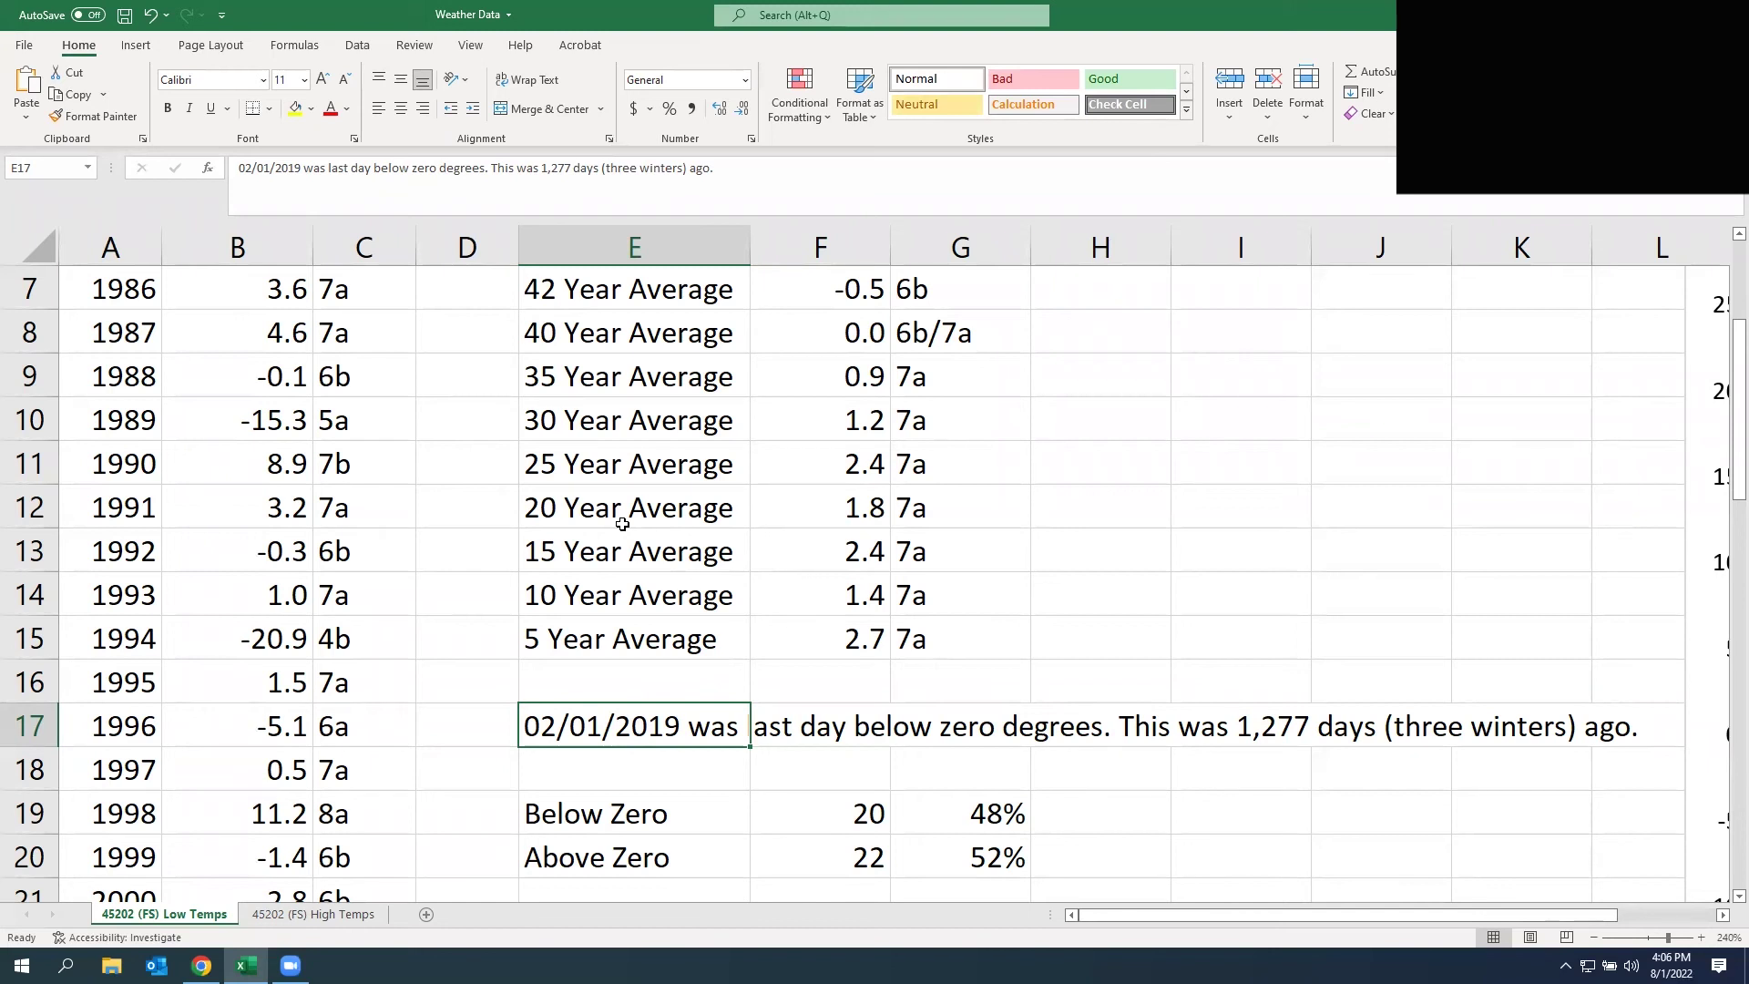
- Examine the year of the Highest minimum temperature and the note on the last day below zero degrees
{"action": "scroll", "coordinate": [618, 524], "scroll_direction": "up", "scroll_amount": 2}
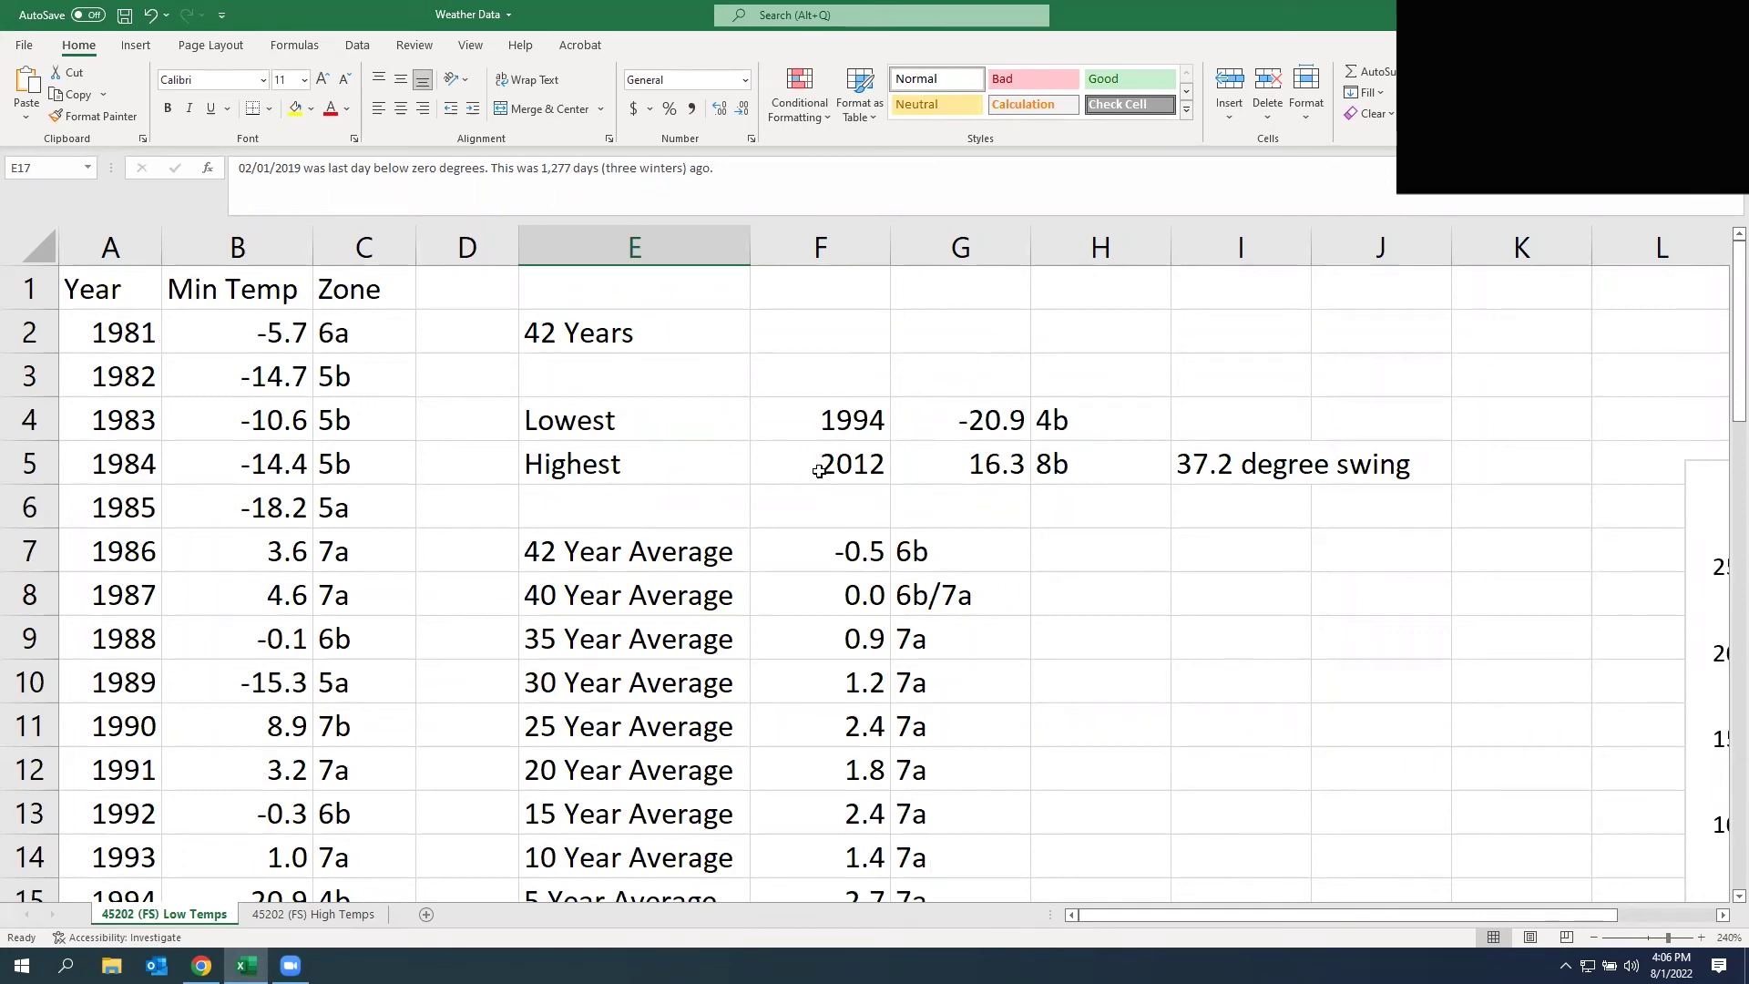
{"action": "left_click", "coordinate": [822, 465]}
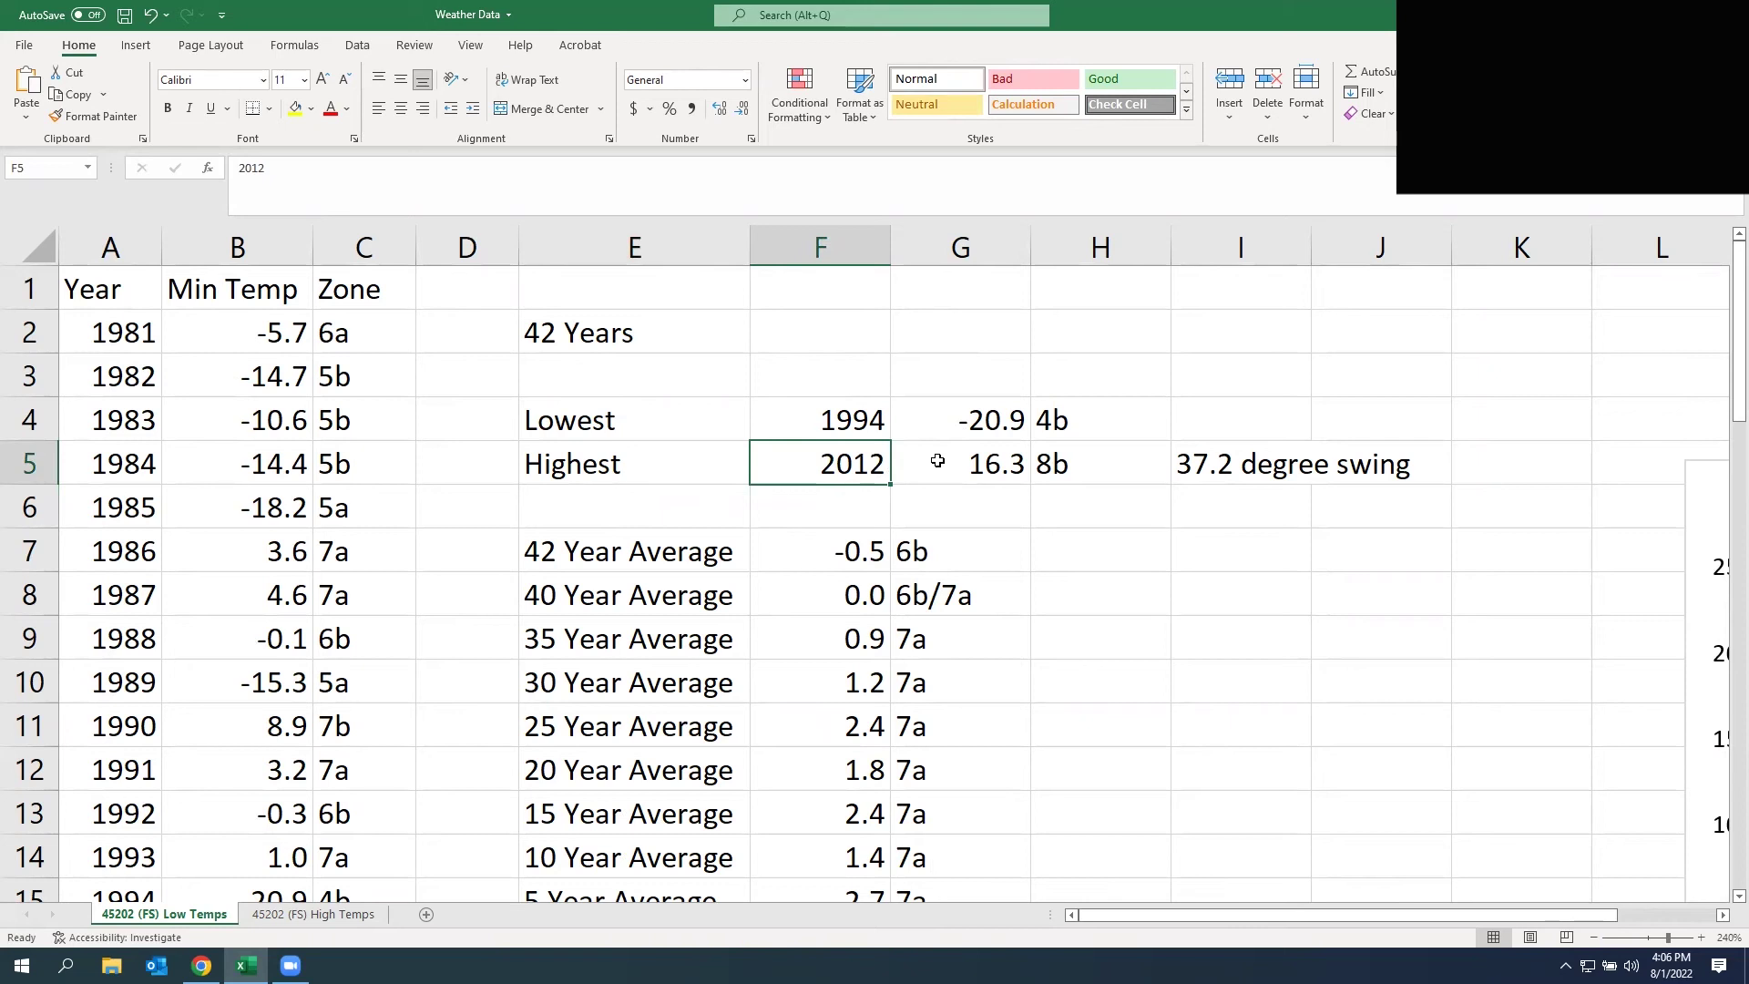
{"action": "scroll", "coordinate": [924, 461], "scroll_direction": "down", "scroll_amount": 3}
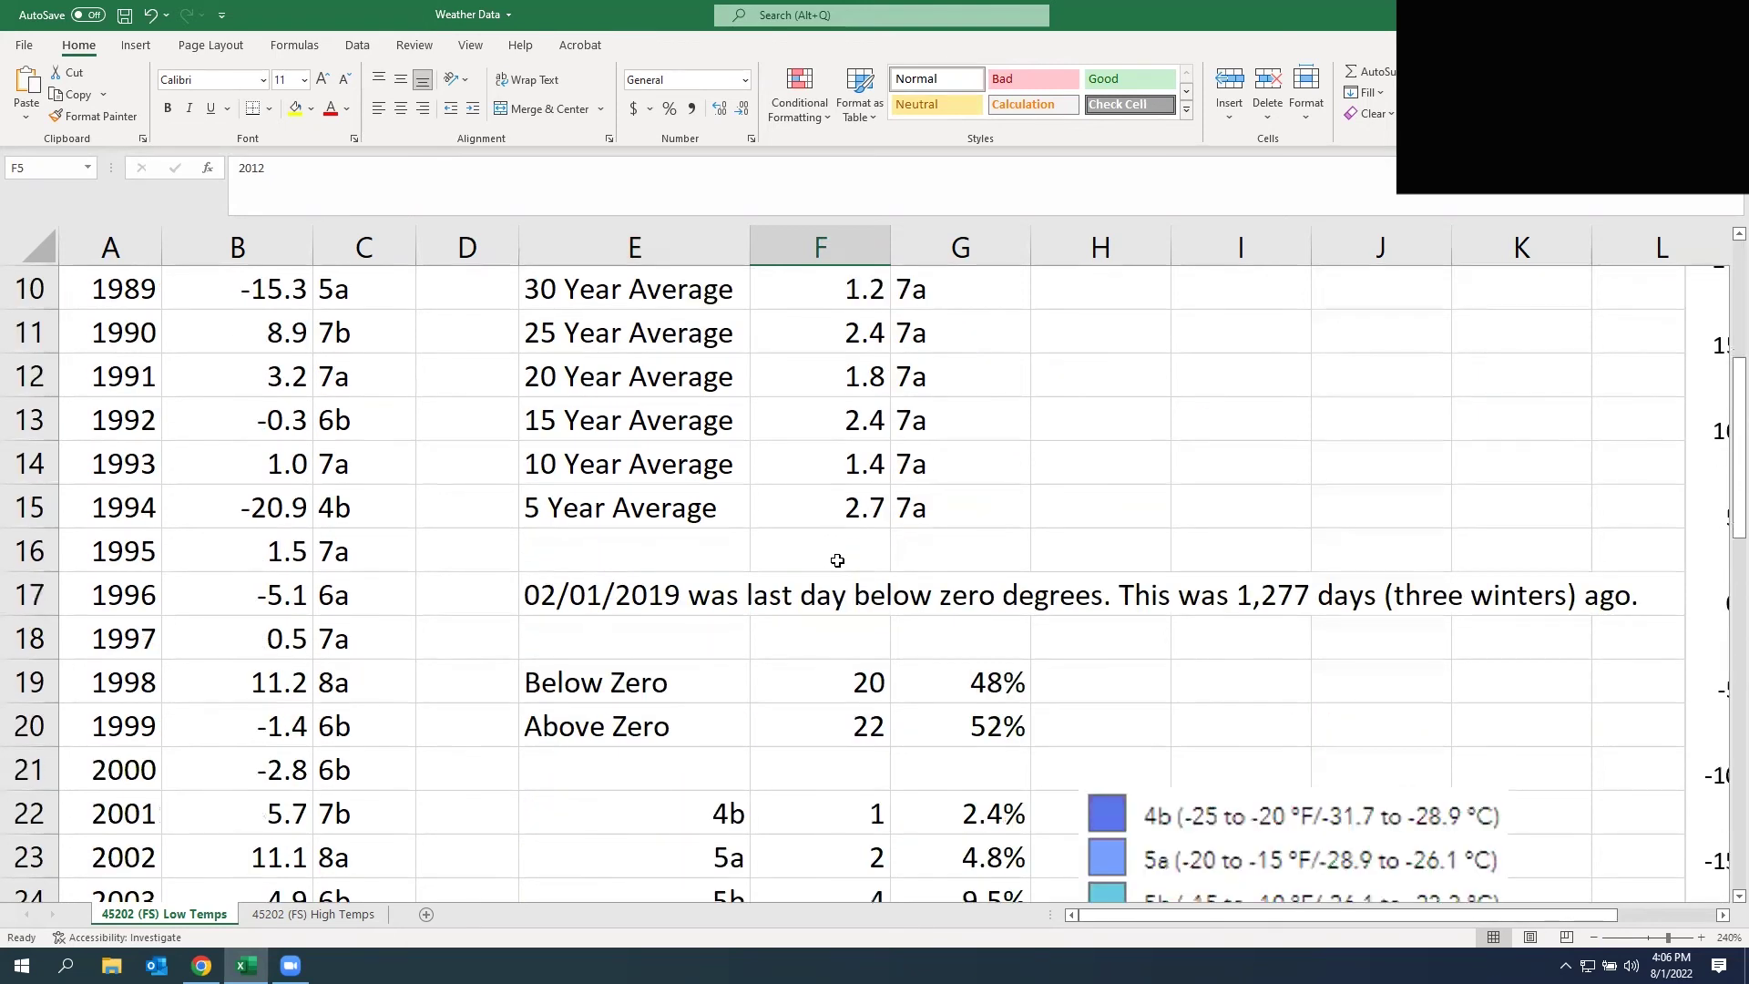
{"action": "left_click", "coordinate": [640, 589]}
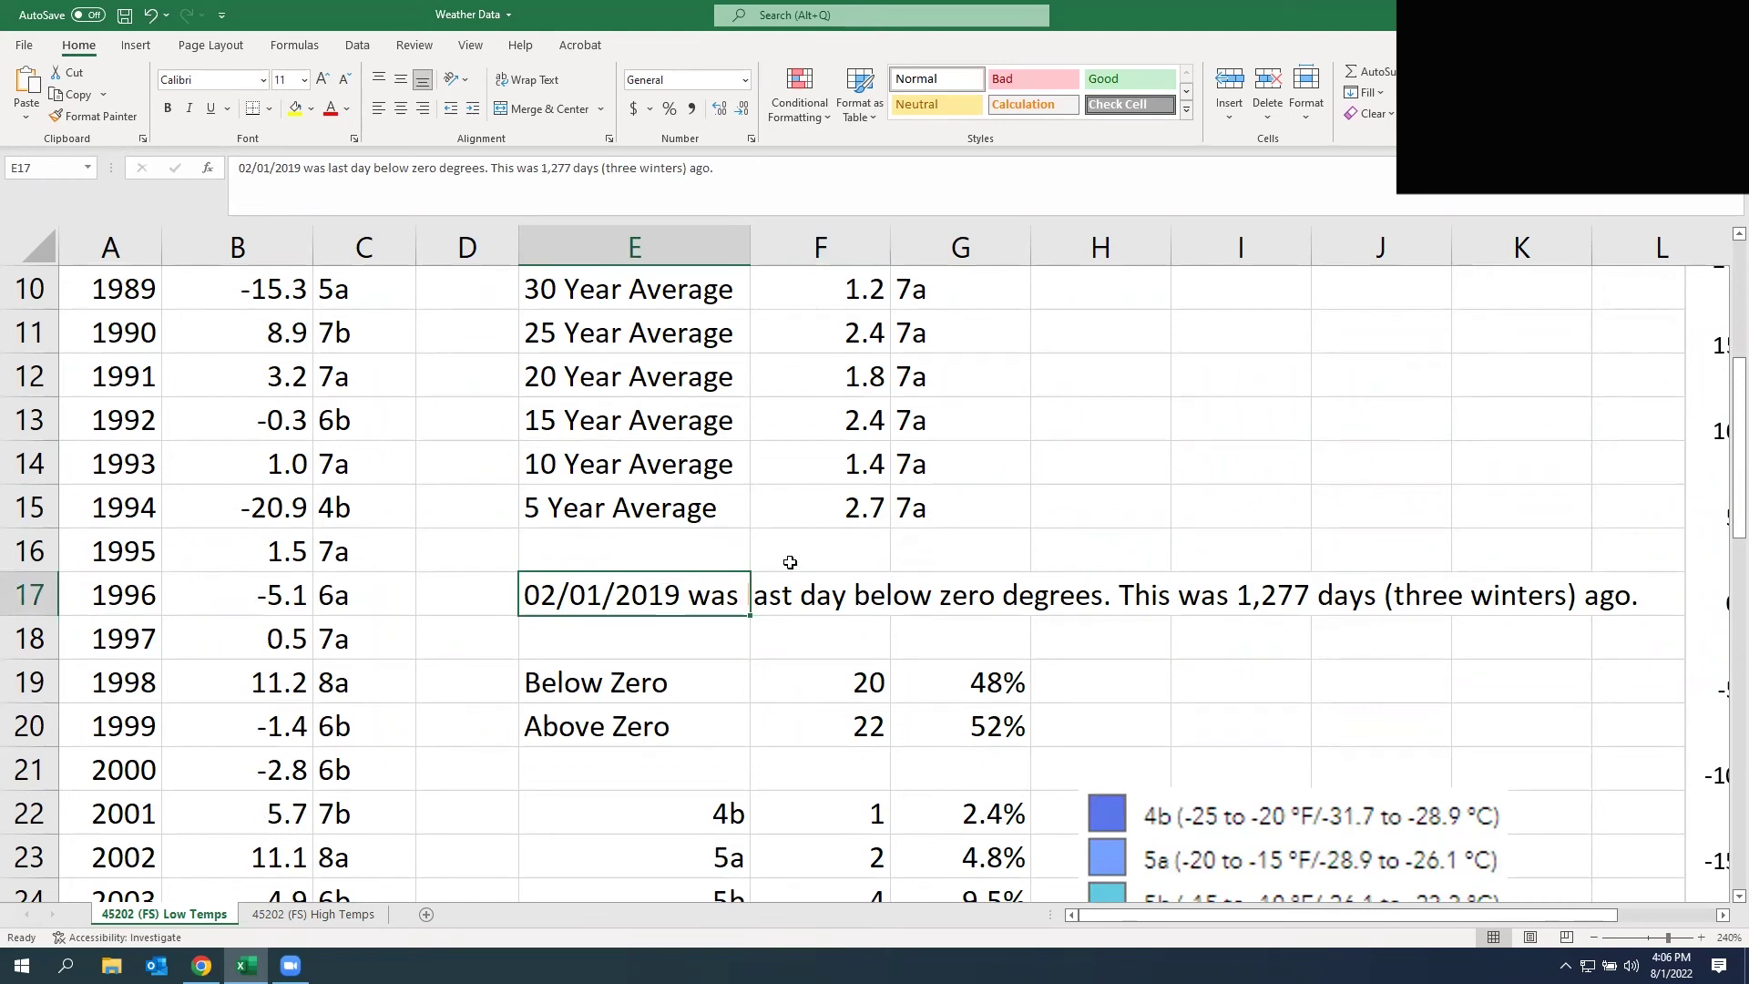
- Examine the Below Zero and Above Zero counts and the half-zone tallies from 4b to 8b
{"action": "scroll", "coordinate": [726, 575], "scroll_direction": "down", "scroll_amount": 2}
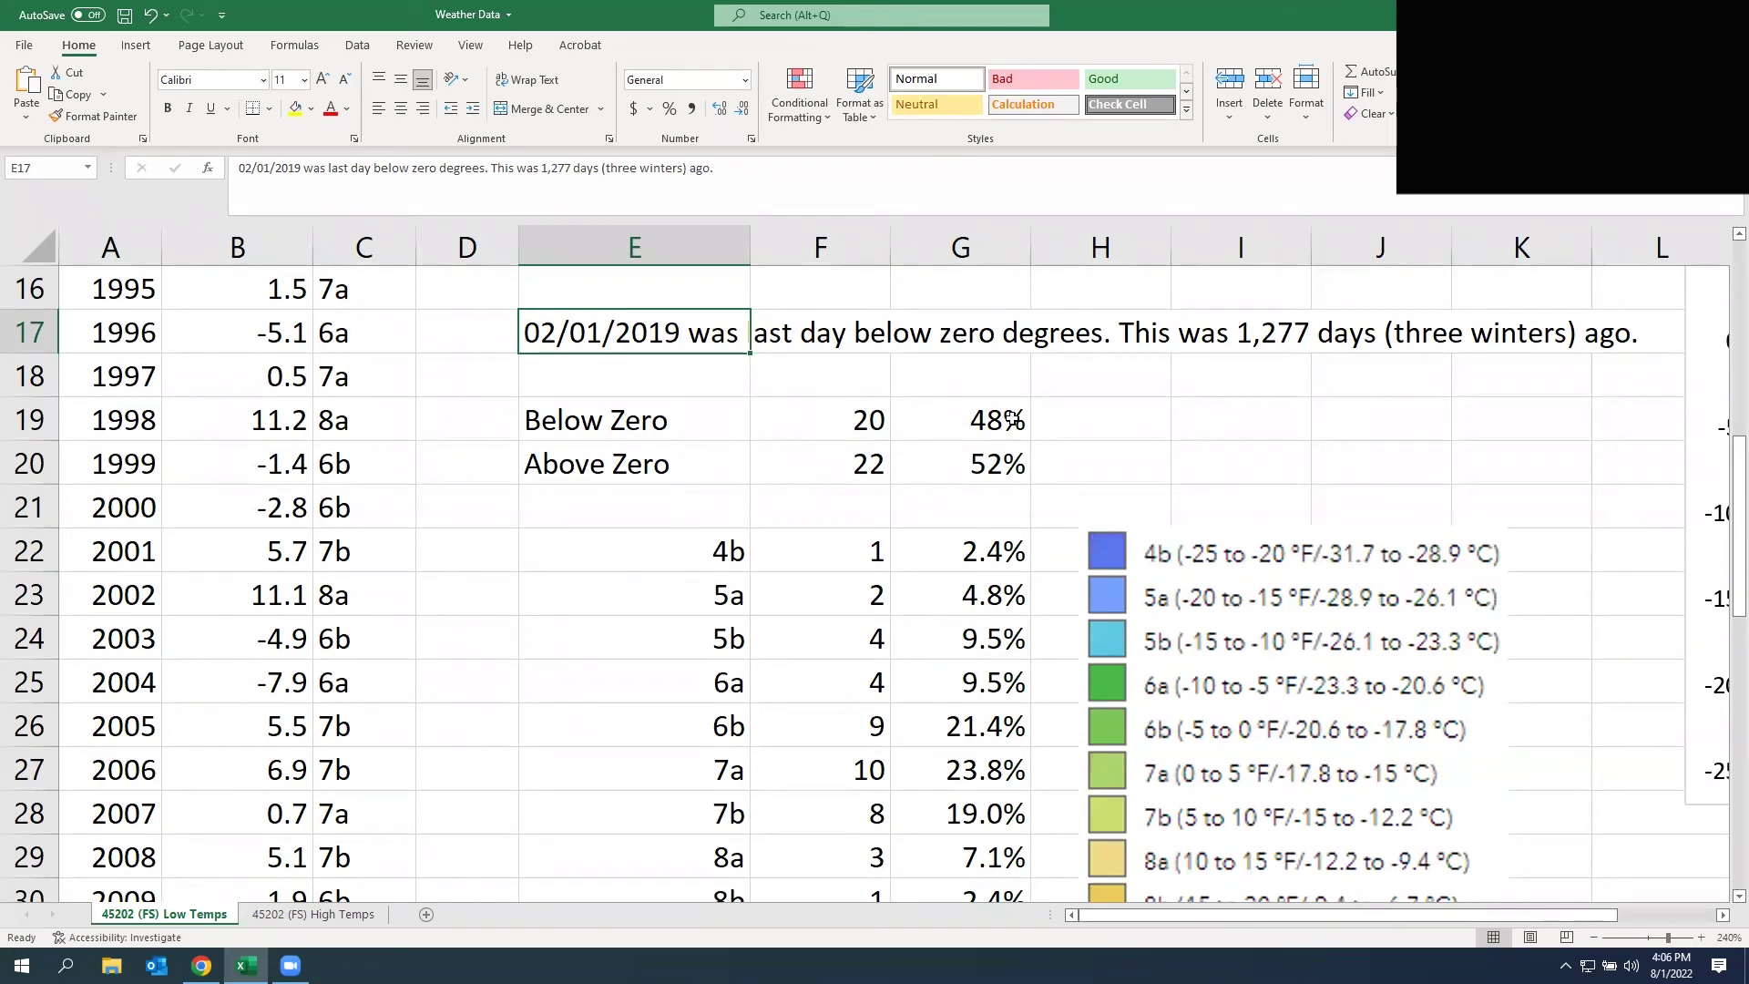
{"action": "left_click", "coordinate": [880, 470]}
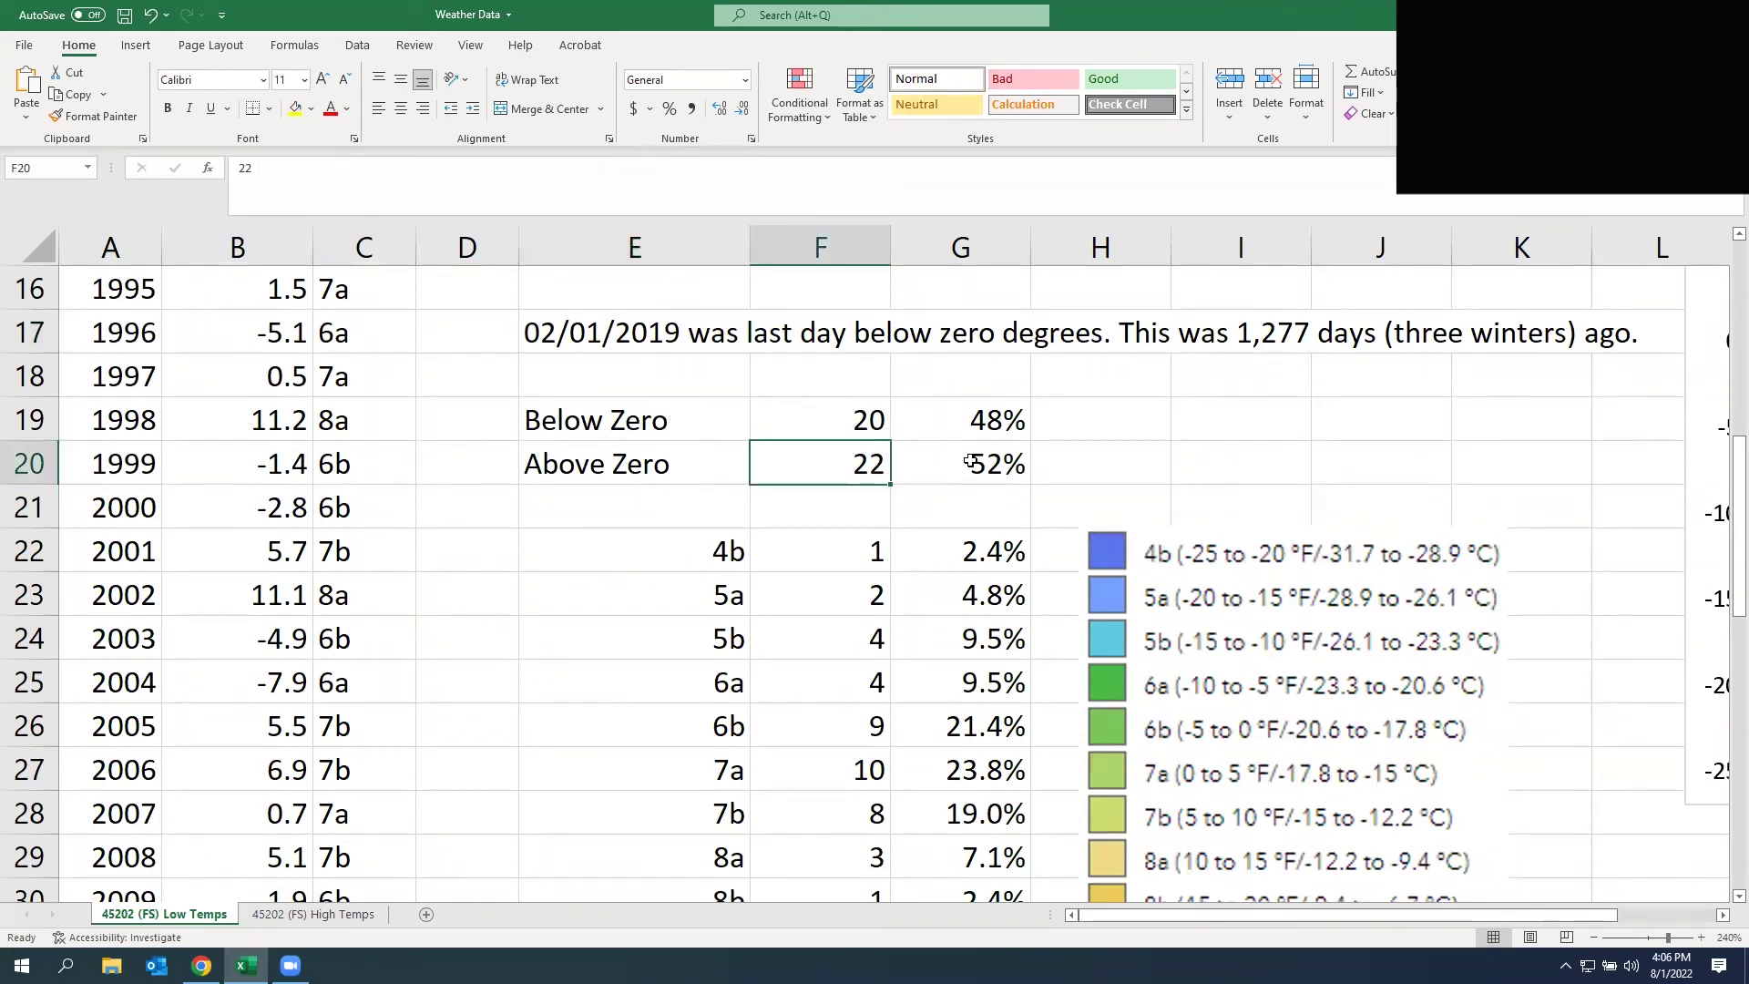
{"action": "scroll", "coordinate": [1268, 453], "scroll_direction": "down", "scroll_amount": 1}
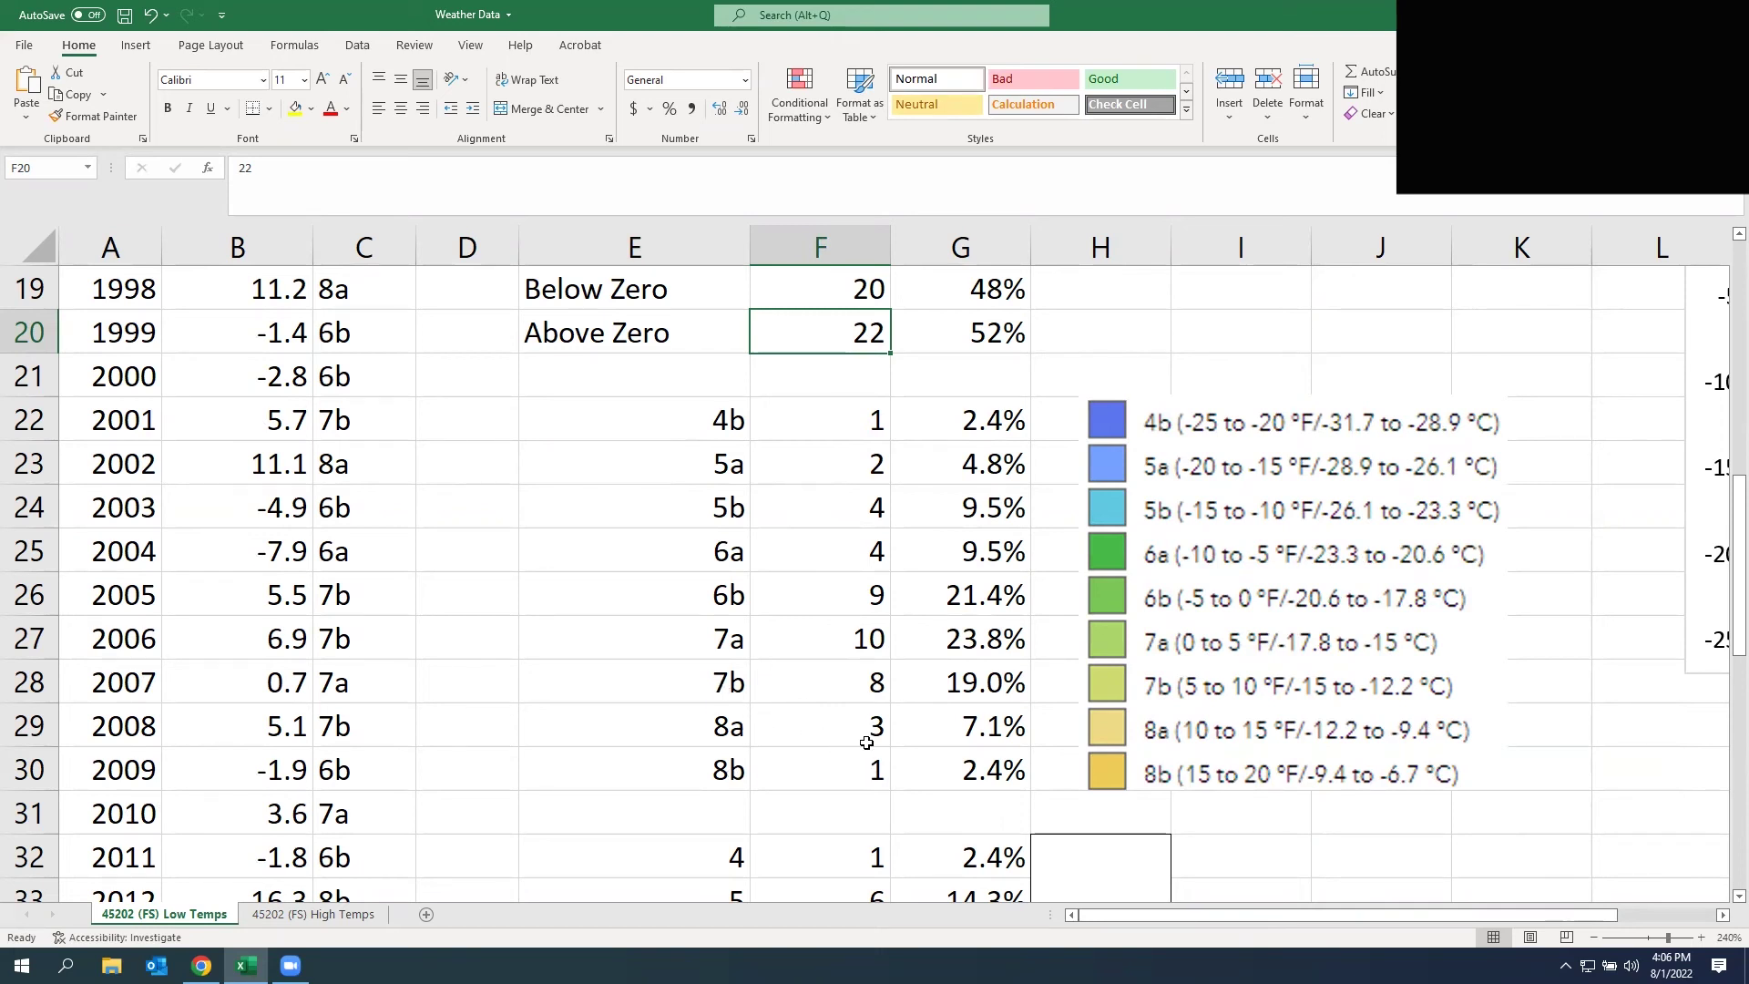
- Examine the whole-zone tallies from 4 to 8, checking the zone 7 percentage and the combined share of zones 7 and 8
{"action": "scroll", "coordinate": [865, 701], "scroll_direction": "down", "scroll_amount": 2}
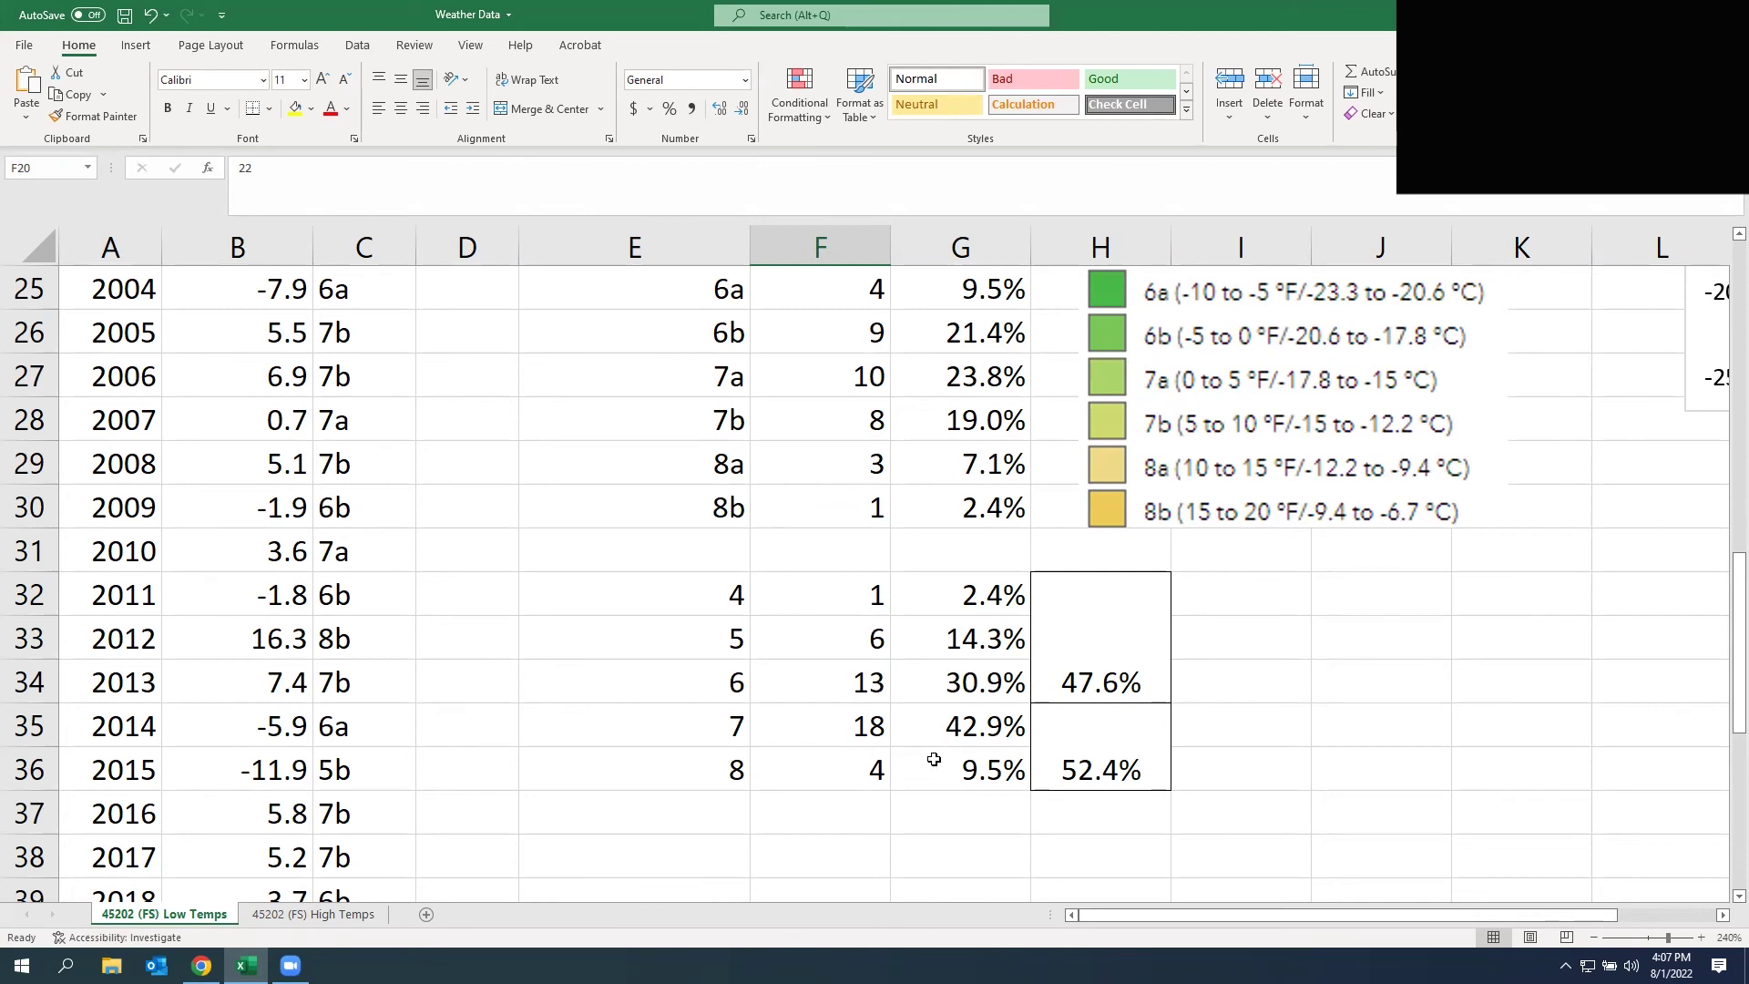
{"action": "left_click", "coordinate": [970, 731]}
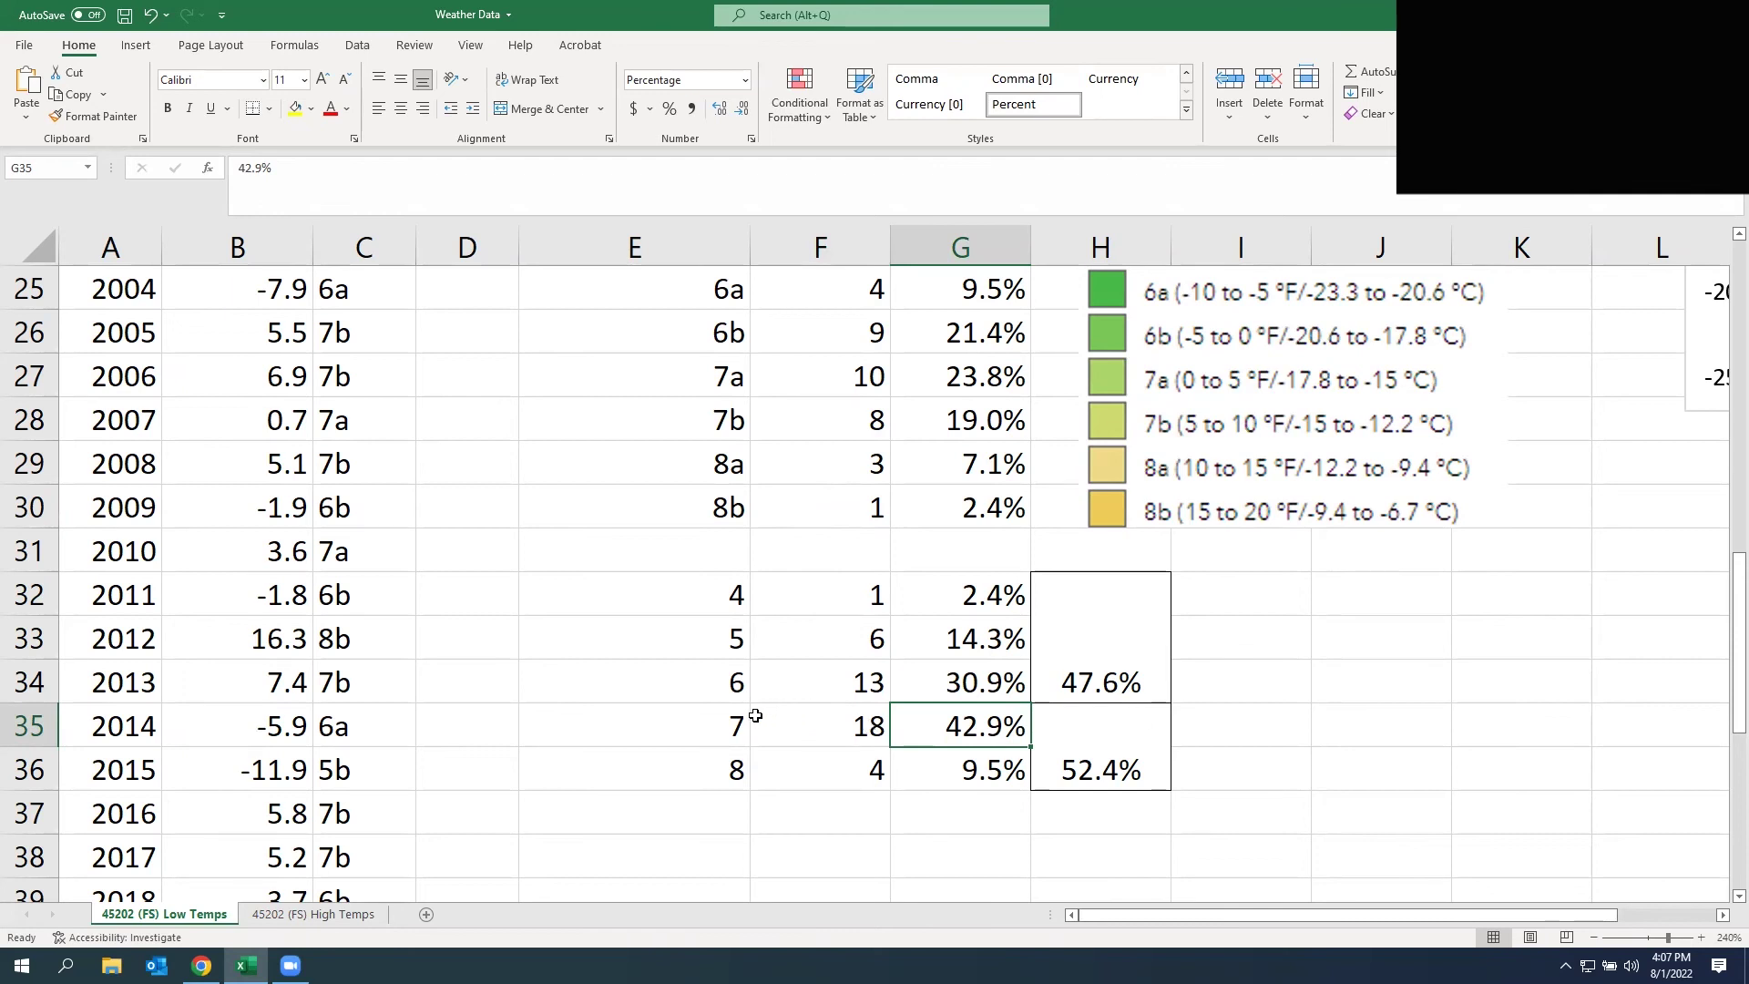
{"action": "left_click", "coordinate": [1098, 746]}
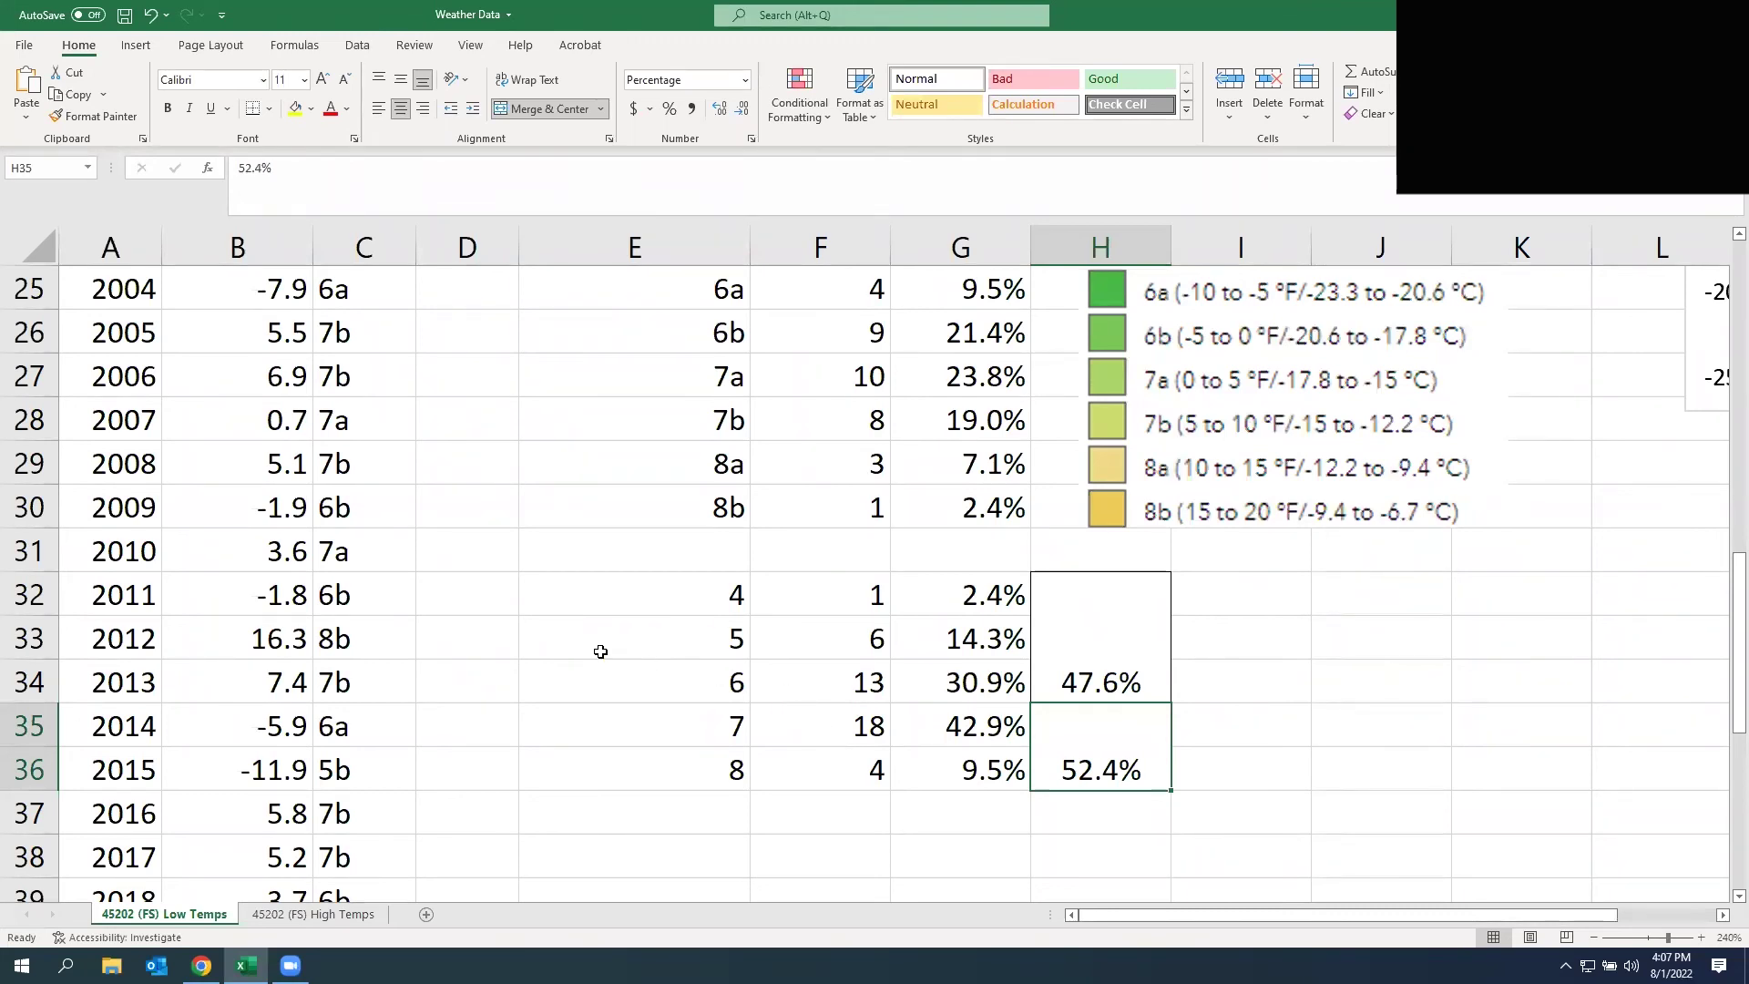
{"action": "scroll", "coordinate": [580, 646], "scroll_direction": "down", "scroll_amount": 4}
{"action": "scroll", "coordinate": [576, 642], "scroll_direction": "up", "scroll_amount": 2}
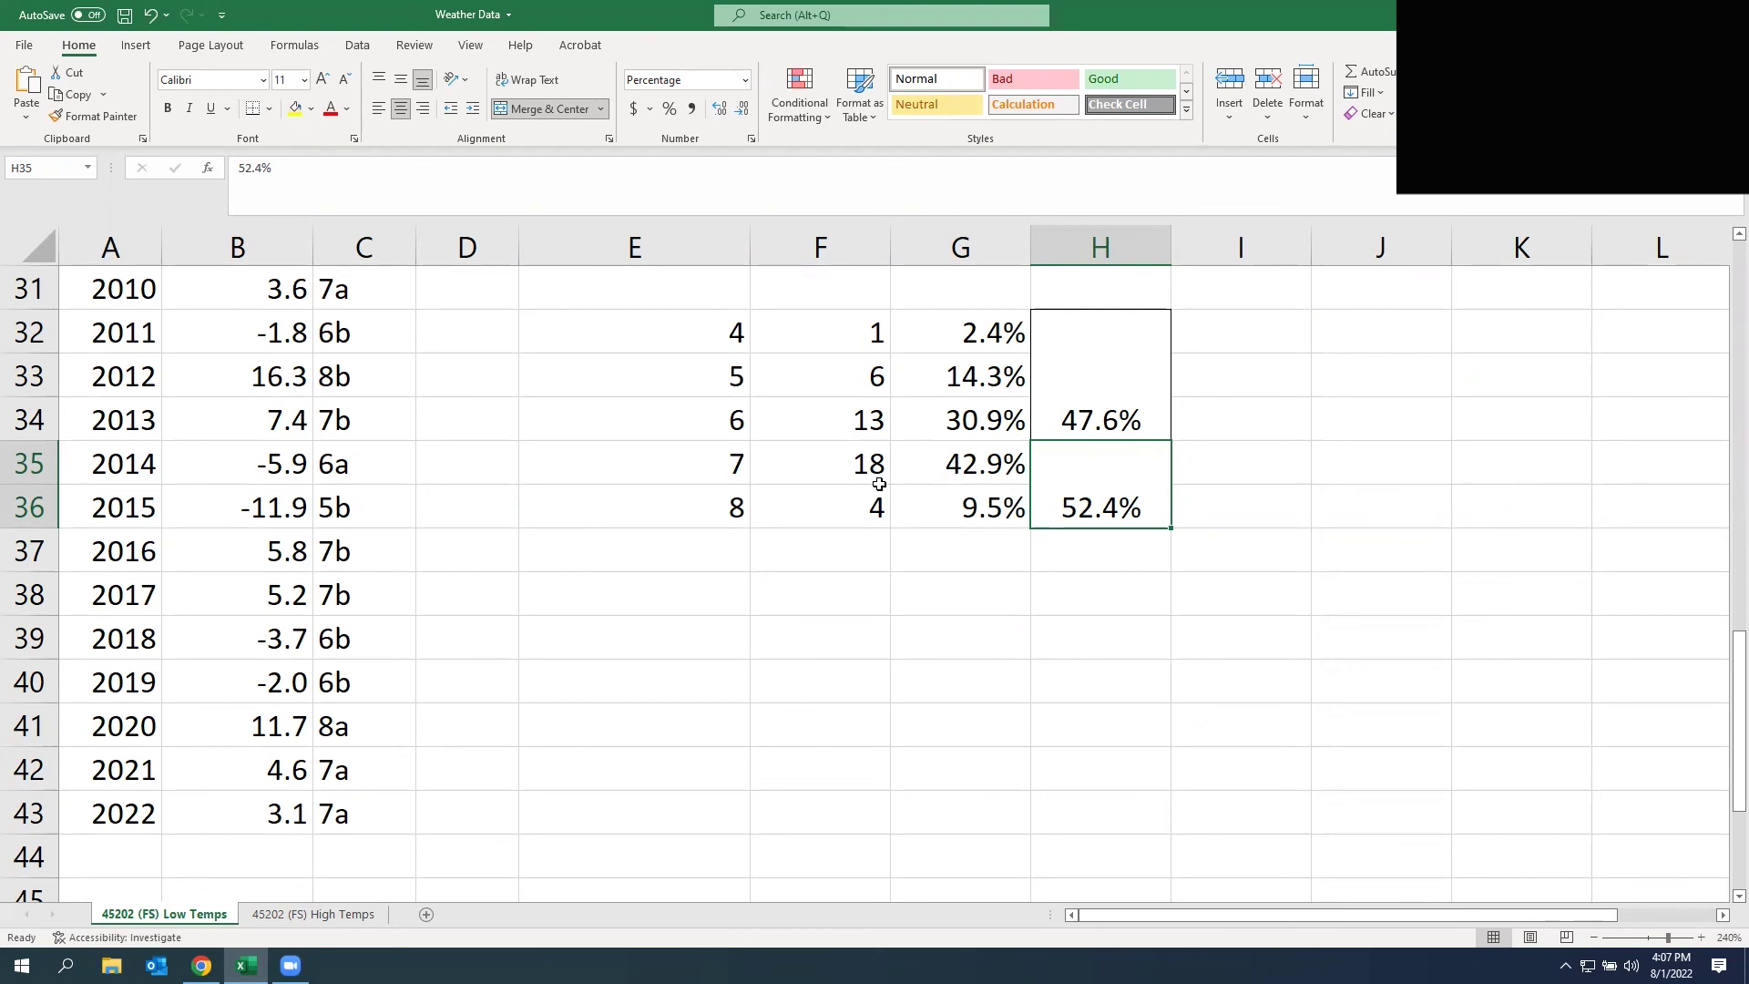
- Bring the full width of the lowest temperature line chart into view with the sheet zoomed out to 180%
{"action": "scroll", "coordinate": [879, 481], "scroll_direction": "up", "scroll_amount": 3}
{"action": "scroll", "coordinate": [879, 481], "scroll_direction": "up", "scroll_amount": 3}
{"action": "scroll", "coordinate": [879, 481], "scroll_direction": "down", "scroll_amount": 1}
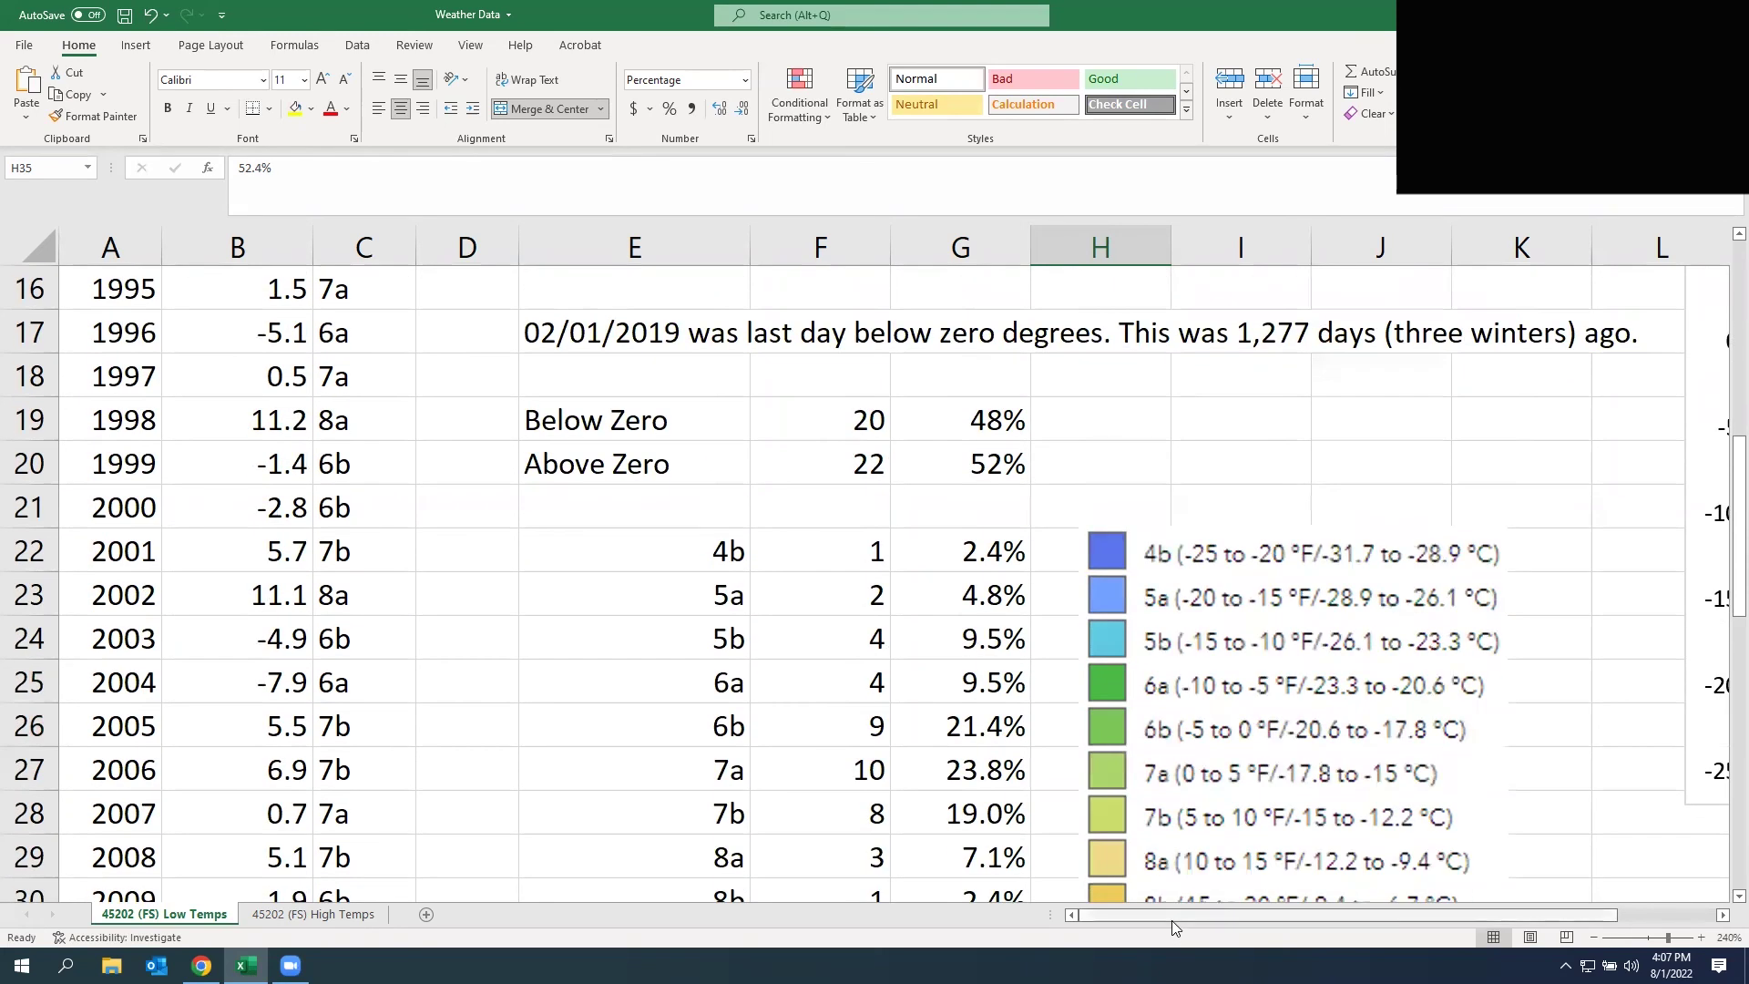
{"action": "left_click_drag", "start_coordinate": [1175, 914], "coordinate": [1326, 915]}
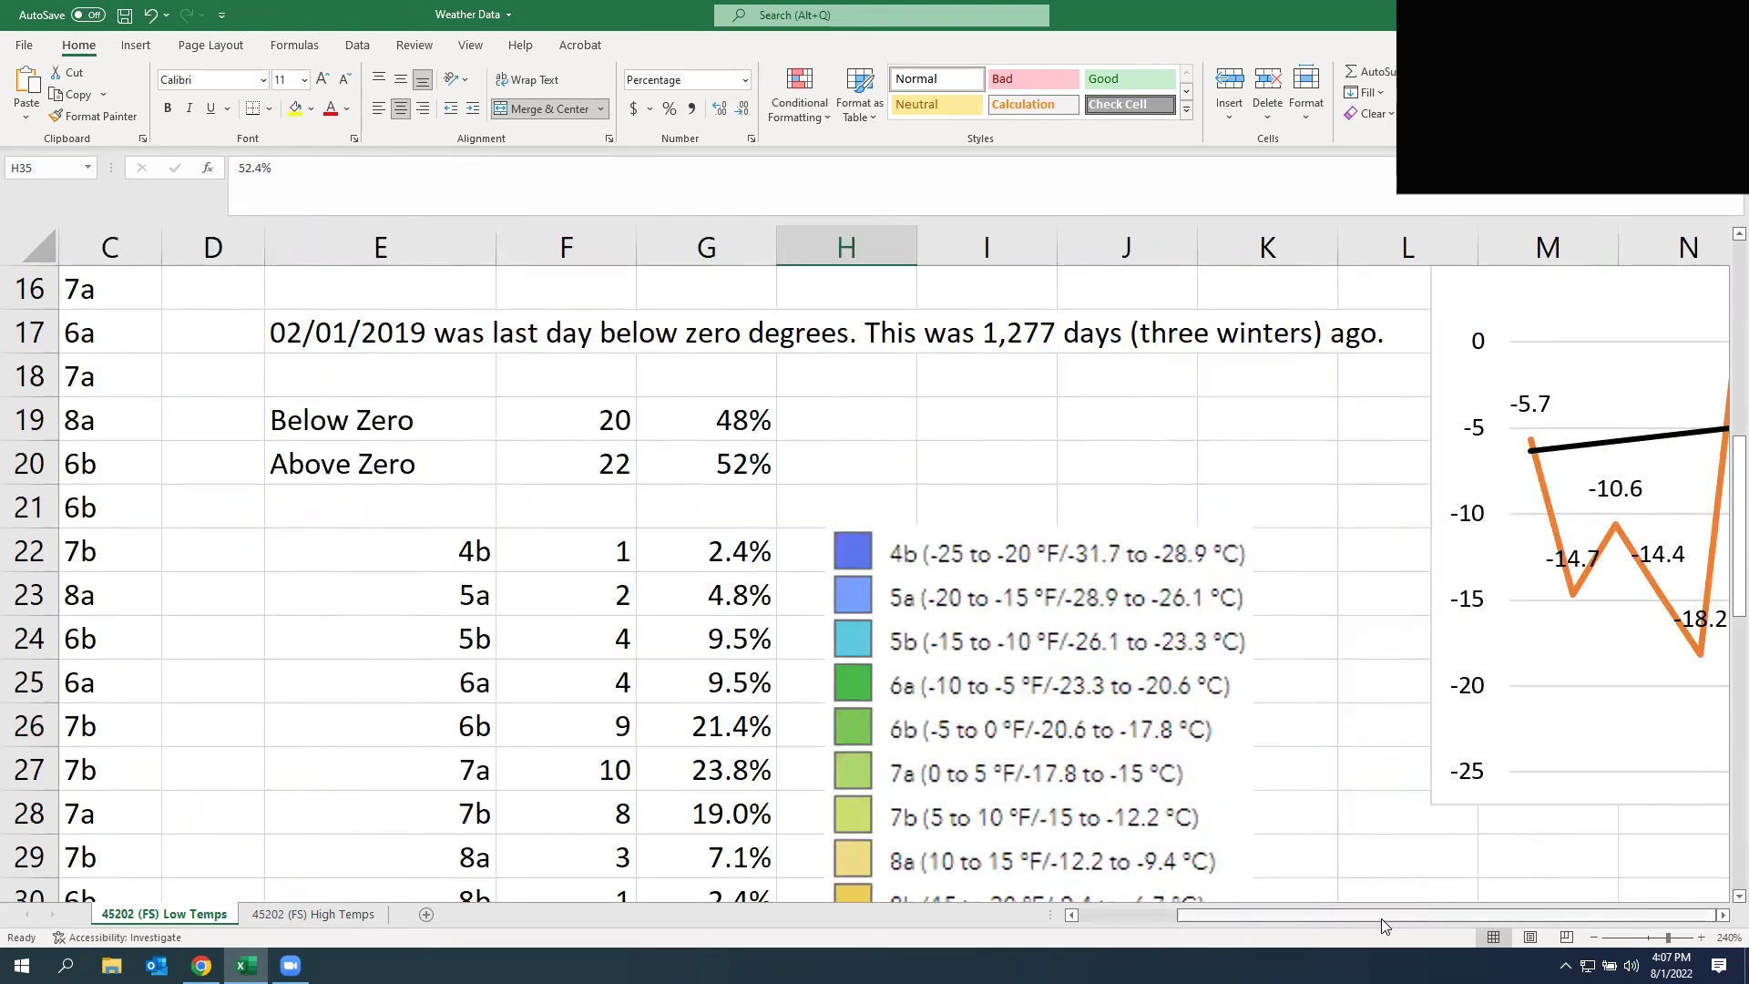
{"action": "left_click", "coordinate": [1721, 916]}
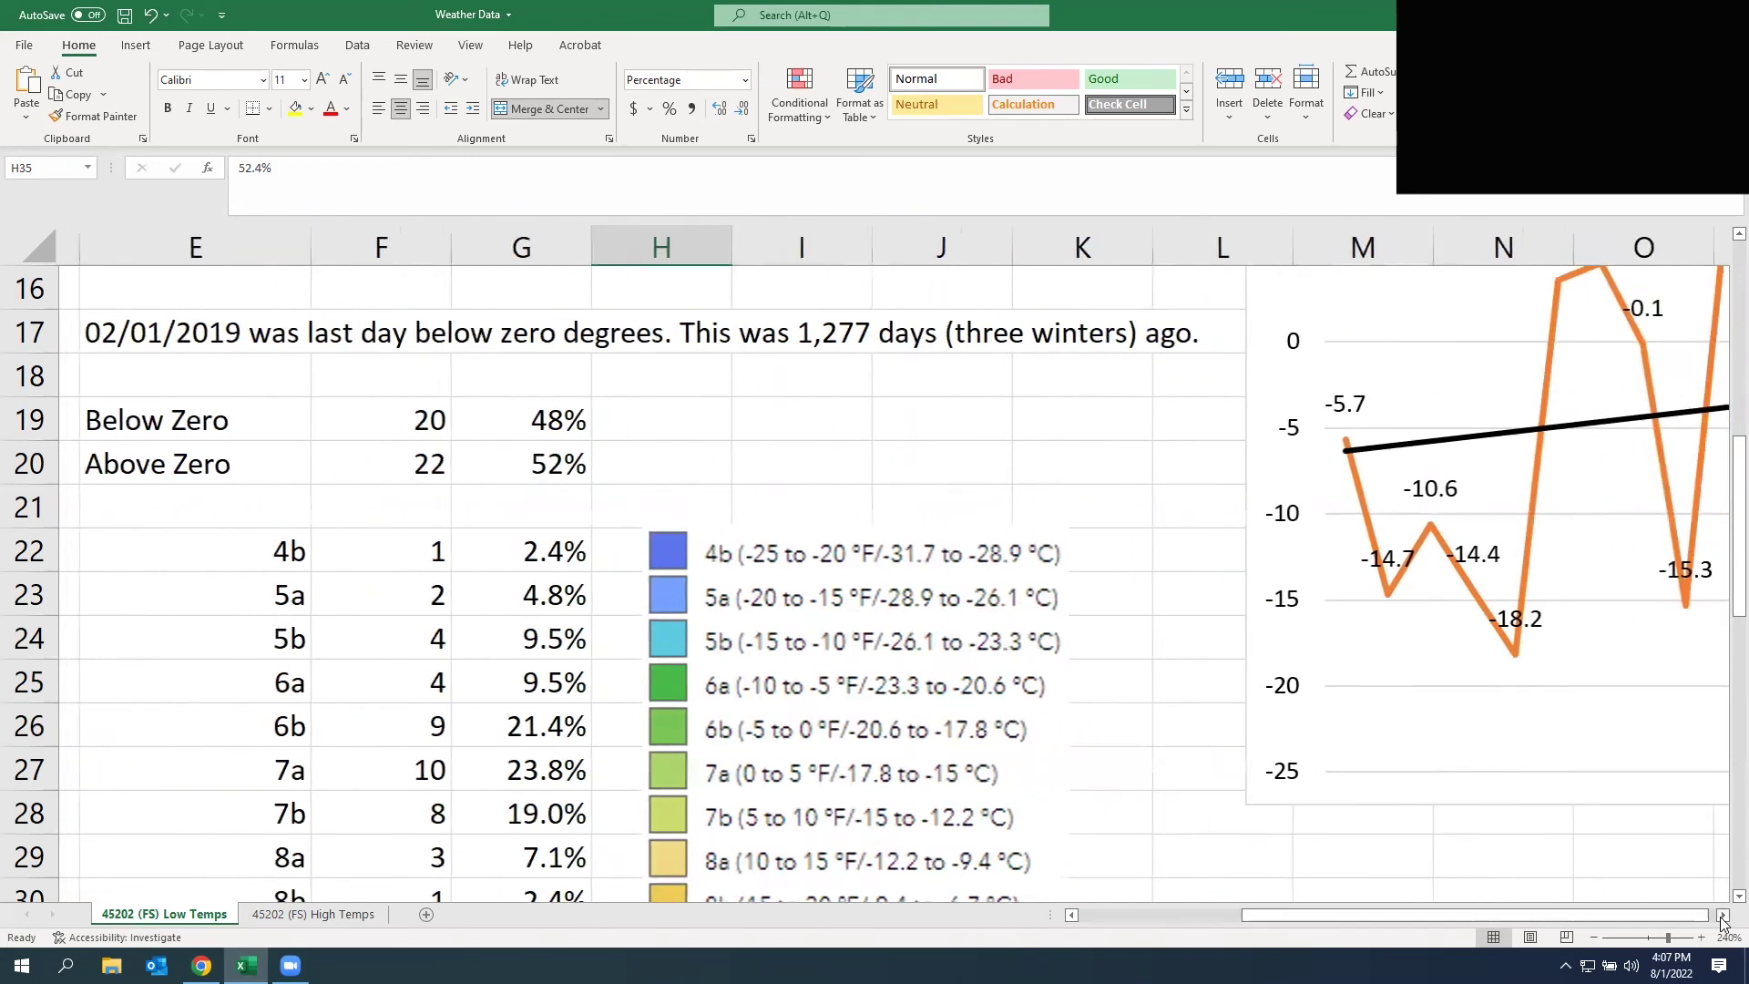
{"action": "left_click", "coordinate": [1722, 915]}
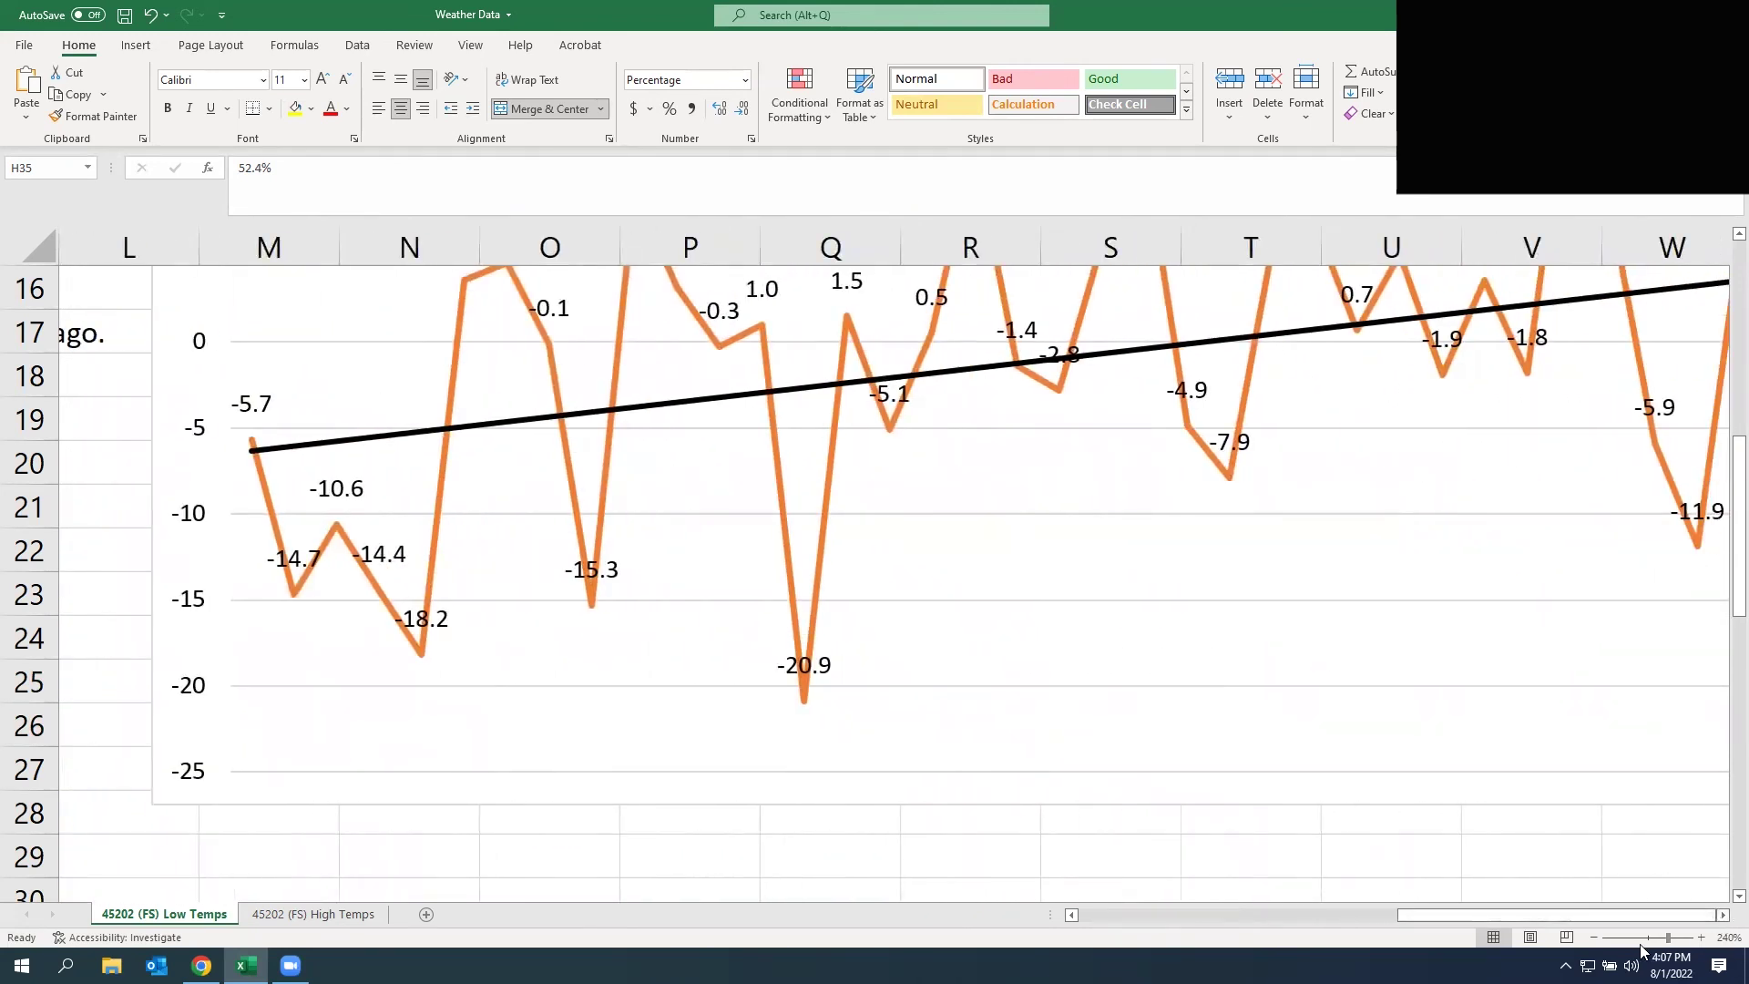
{"action": "left_click", "coordinate": [1594, 938]}
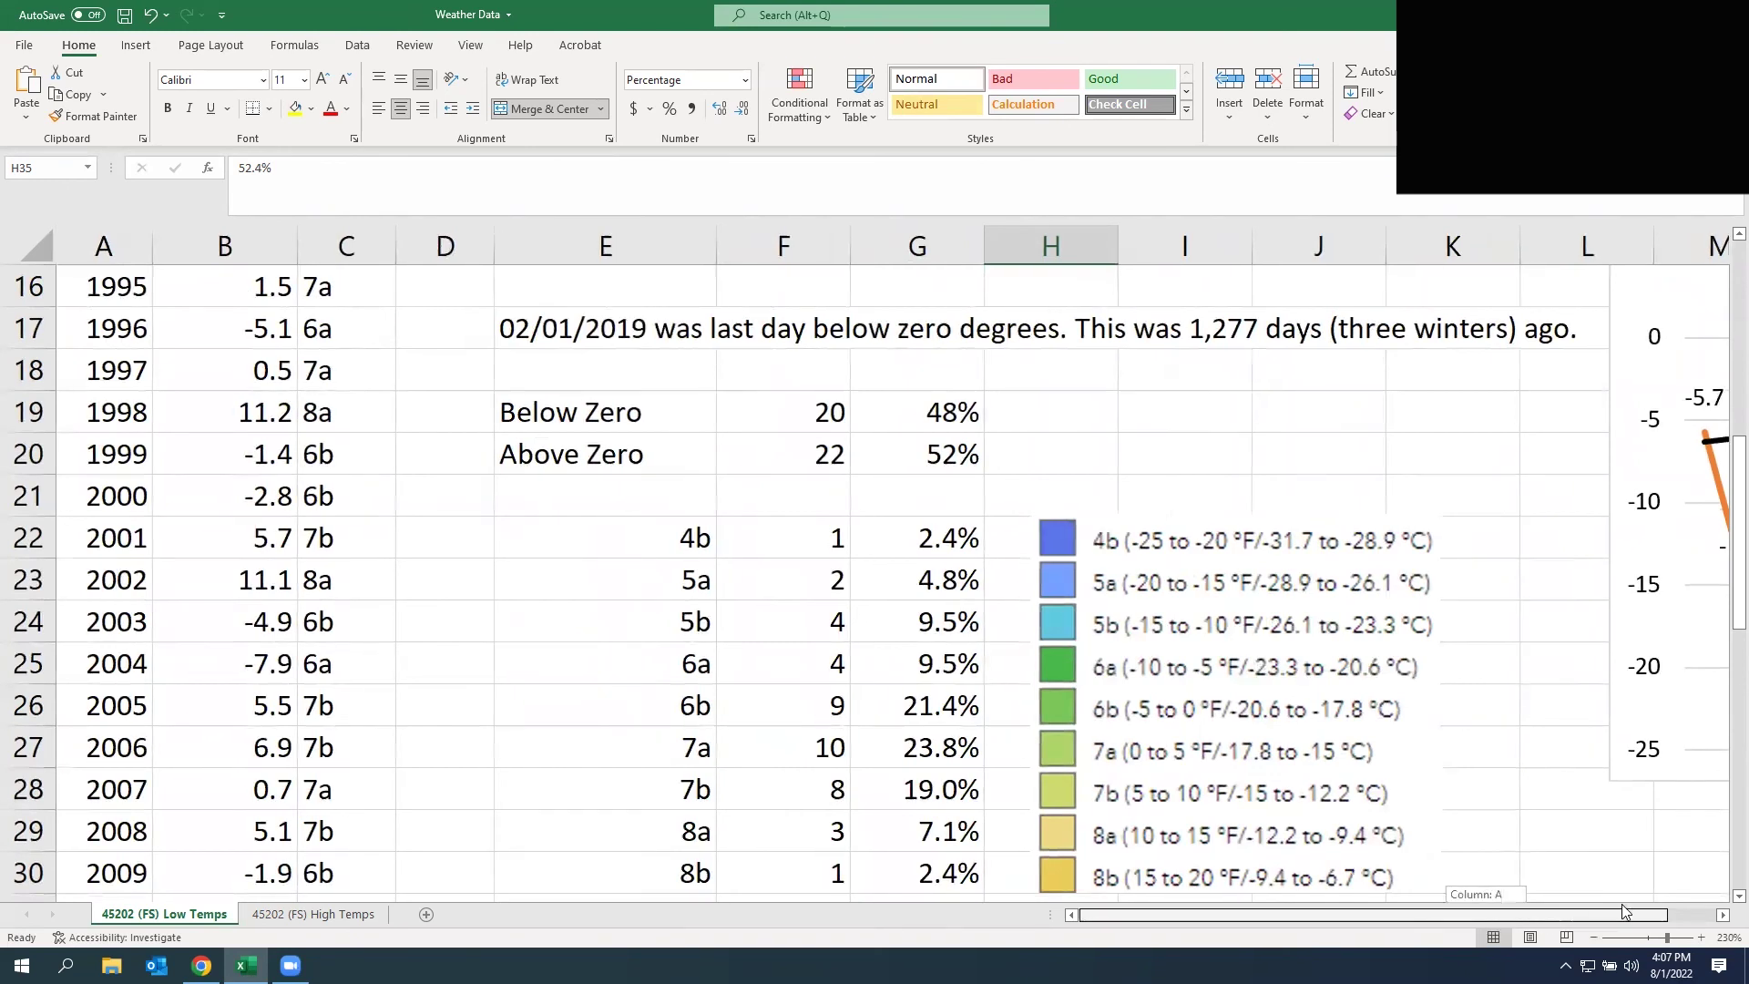
{"action": "left_click", "coordinate": [1722, 915]}
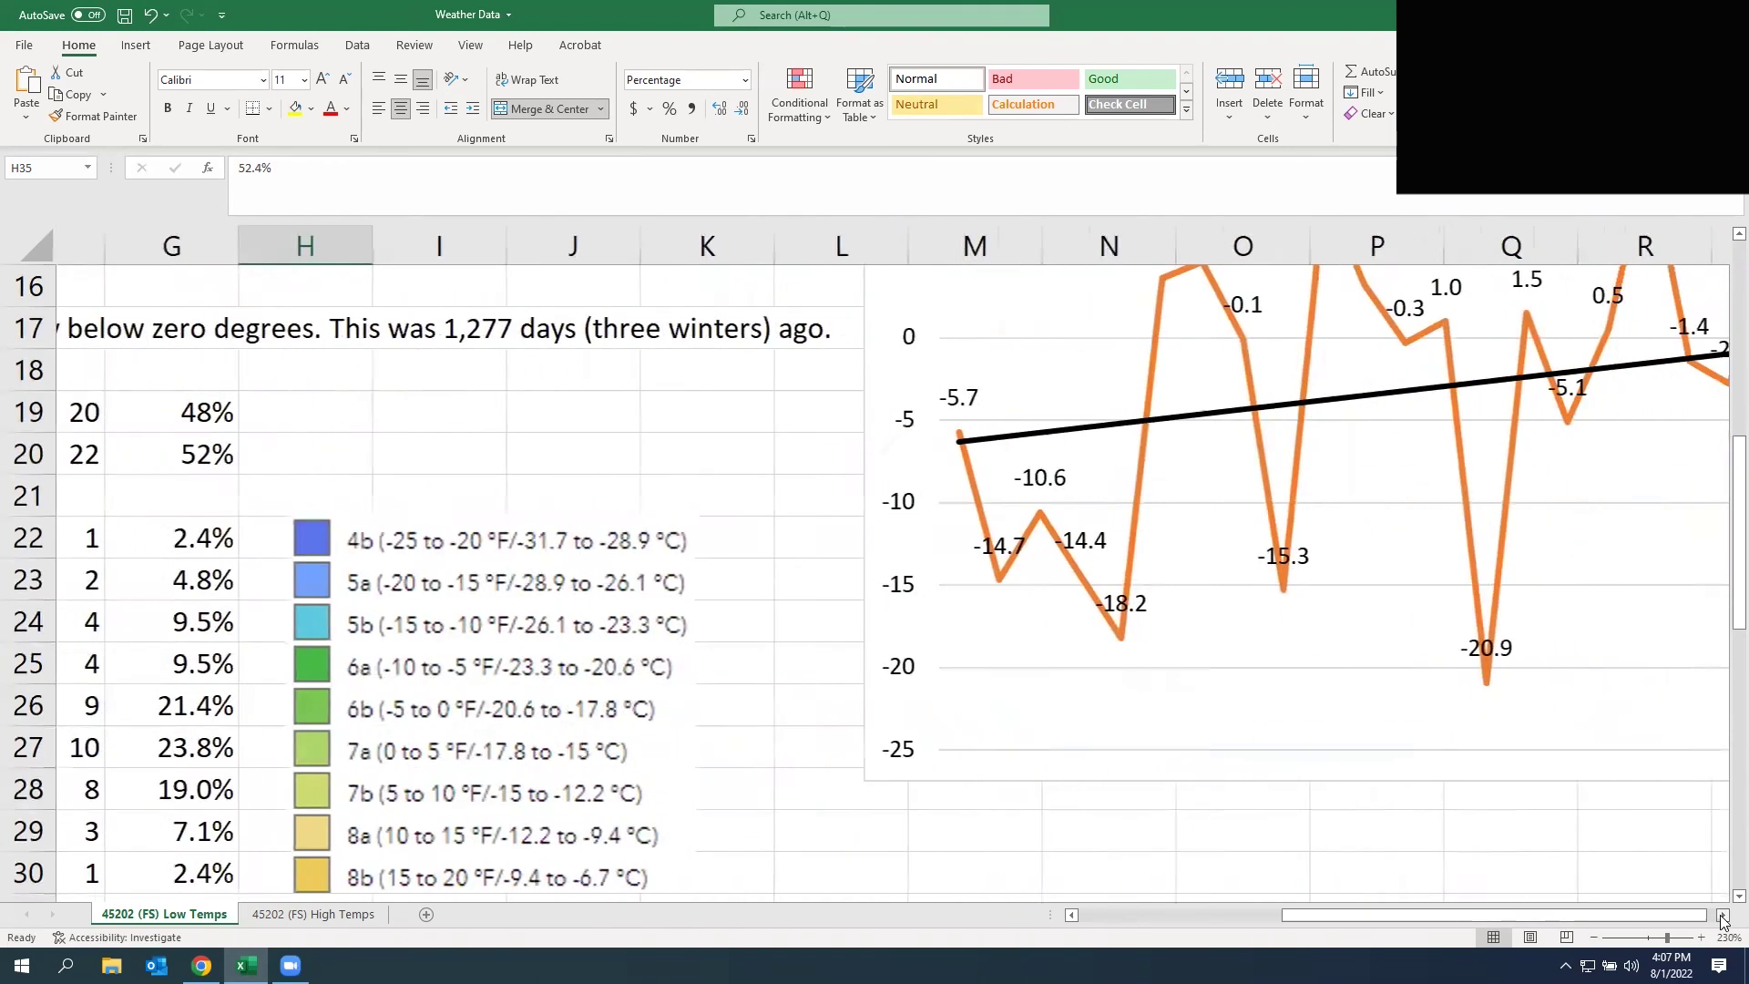
{"action": "left_click", "coordinate": [1723, 916]}
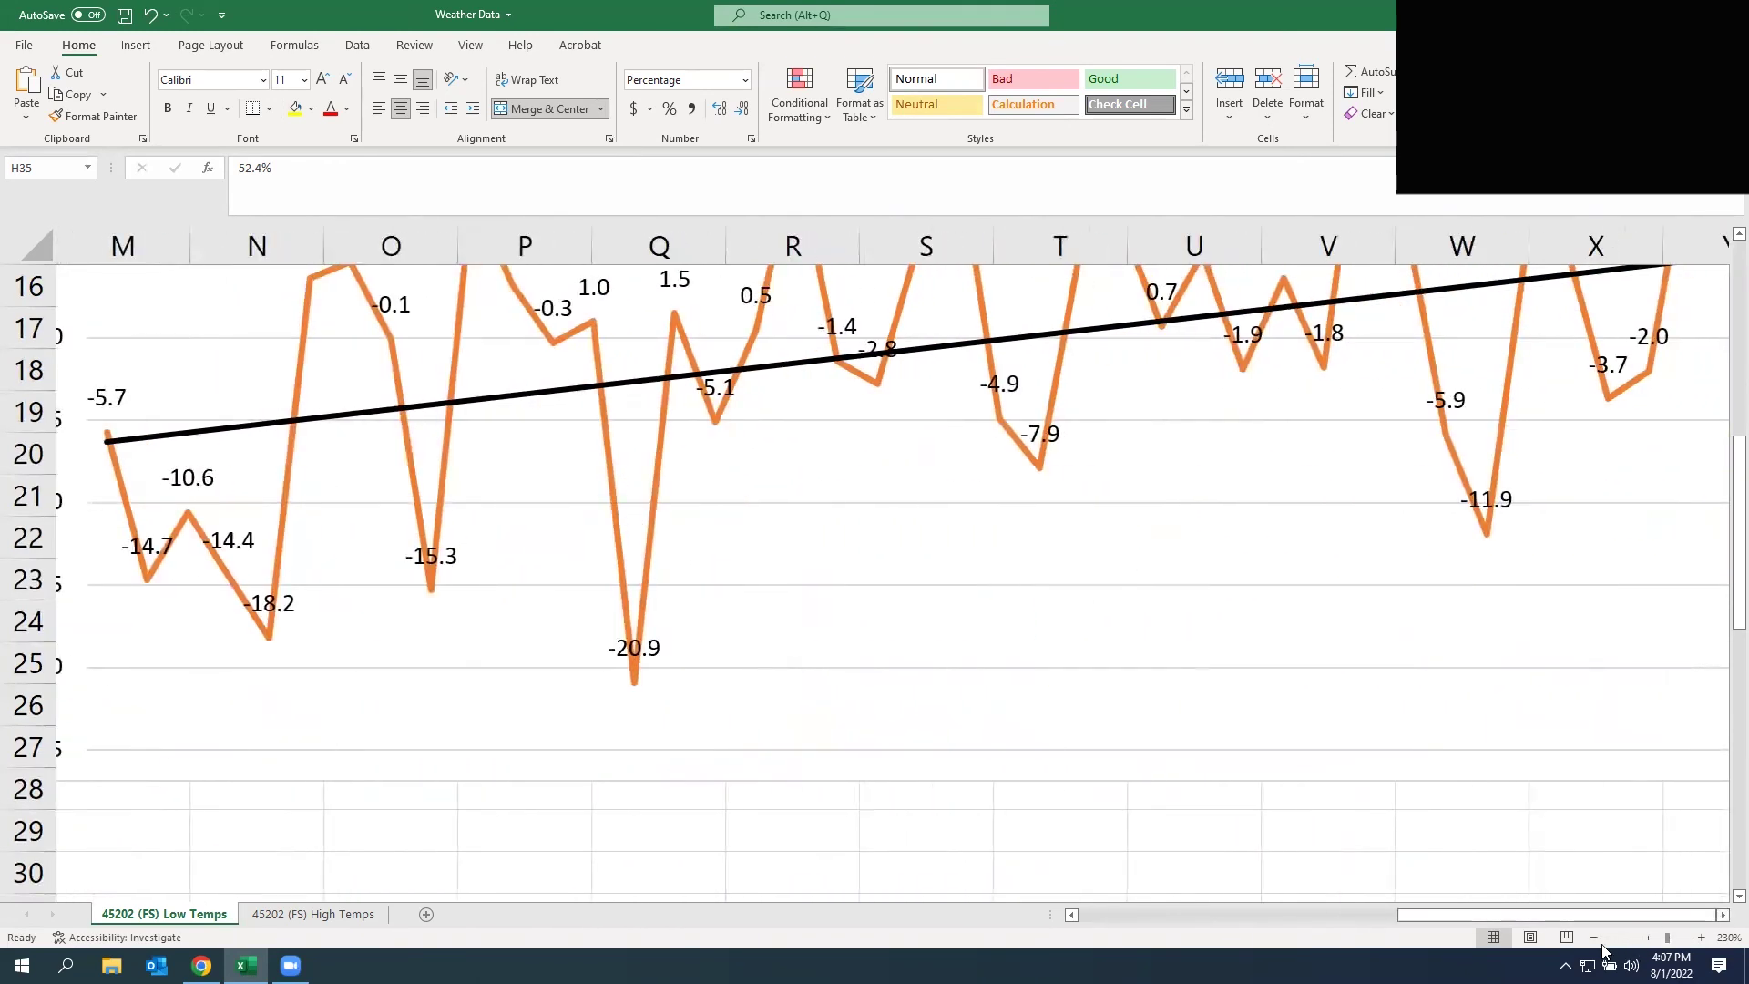
{"action": "left_click", "coordinate": [1594, 938]}
{"action": "left_click", "coordinate": [1594, 938]}
{"action": "left_click", "coordinate": [1594, 938]}
{"action": "left_click", "coordinate": [1594, 939]}
{"action": "left_click_drag", "start_coordinate": [1589, 916], "coordinate": [1600, 918]}
{"action": "left_click", "coordinate": [1723, 915]}
{"action": "left_click", "coordinate": [1723, 916]}
{"action": "left_click", "coordinate": [1722, 915]}
{"action": "left_click", "coordinate": [1722, 916]}
{"action": "left_click", "coordinate": [1722, 915]}
{"action": "left_click", "coordinate": [1722, 916]}
{"action": "left_click", "coordinate": [1722, 916]}
{"action": "left_click", "coordinate": [1722, 916]}
{"action": "left_click", "coordinate": [1722, 916]}
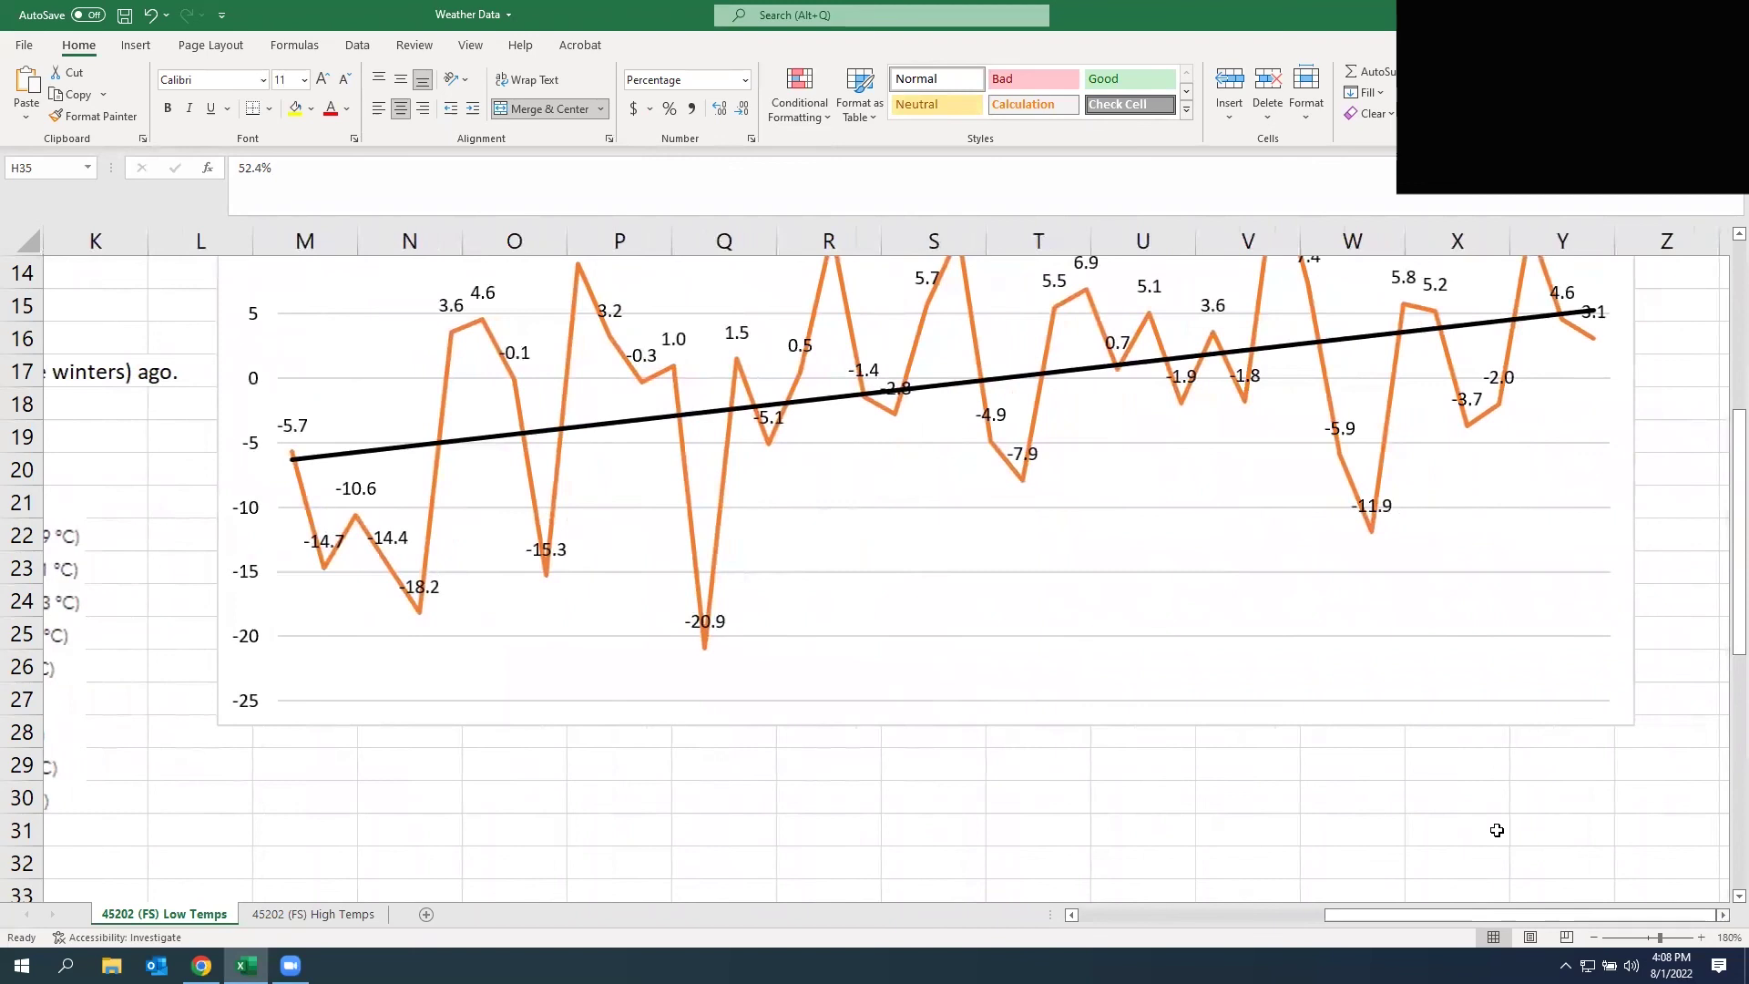
- Examine the Lowest Temperature chart's yearly values and its trendline from the title down to the lowest points
{"action": "scroll", "coordinate": [1501, 836], "scroll_direction": "up", "scroll_amount": 2}
{"action": "scroll", "coordinate": [1499, 834], "scroll_direction": "up", "scroll_amount": 1}
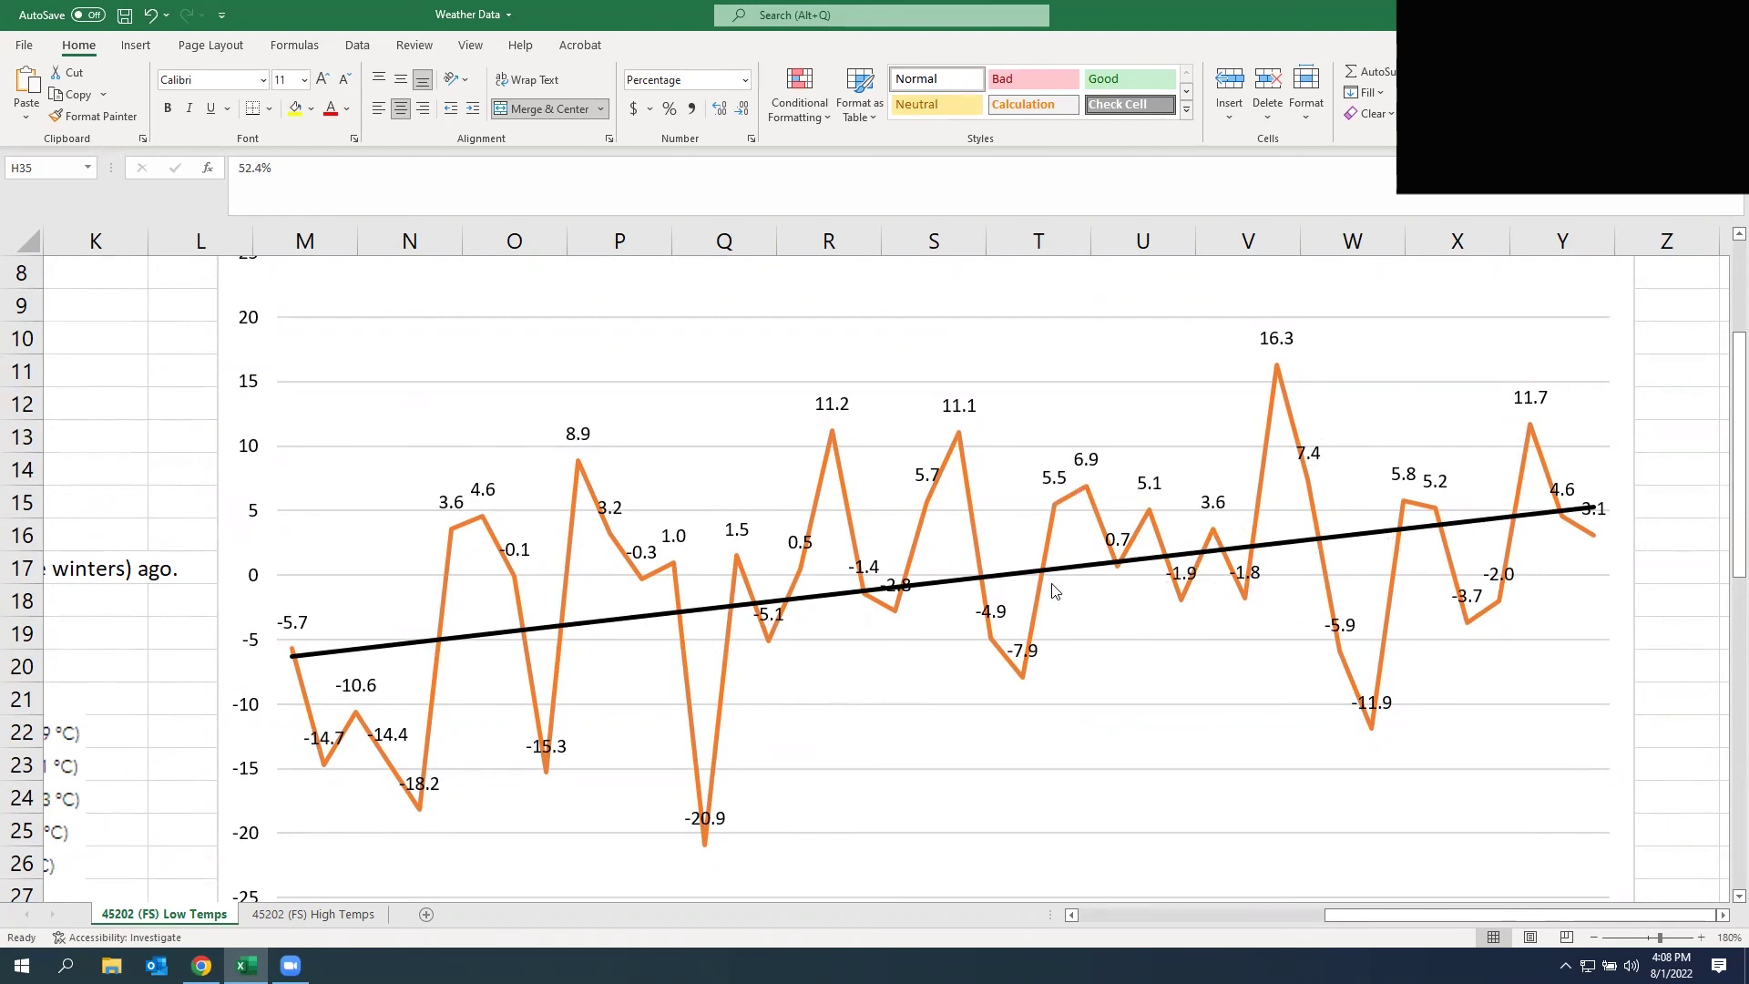
{"action": "scroll", "coordinate": [1196, 533], "scroll_direction": "down", "scroll_amount": 1}
{"action": "scroll", "coordinate": [1196, 532], "scroll_direction": "up", "scroll_amount": 3}
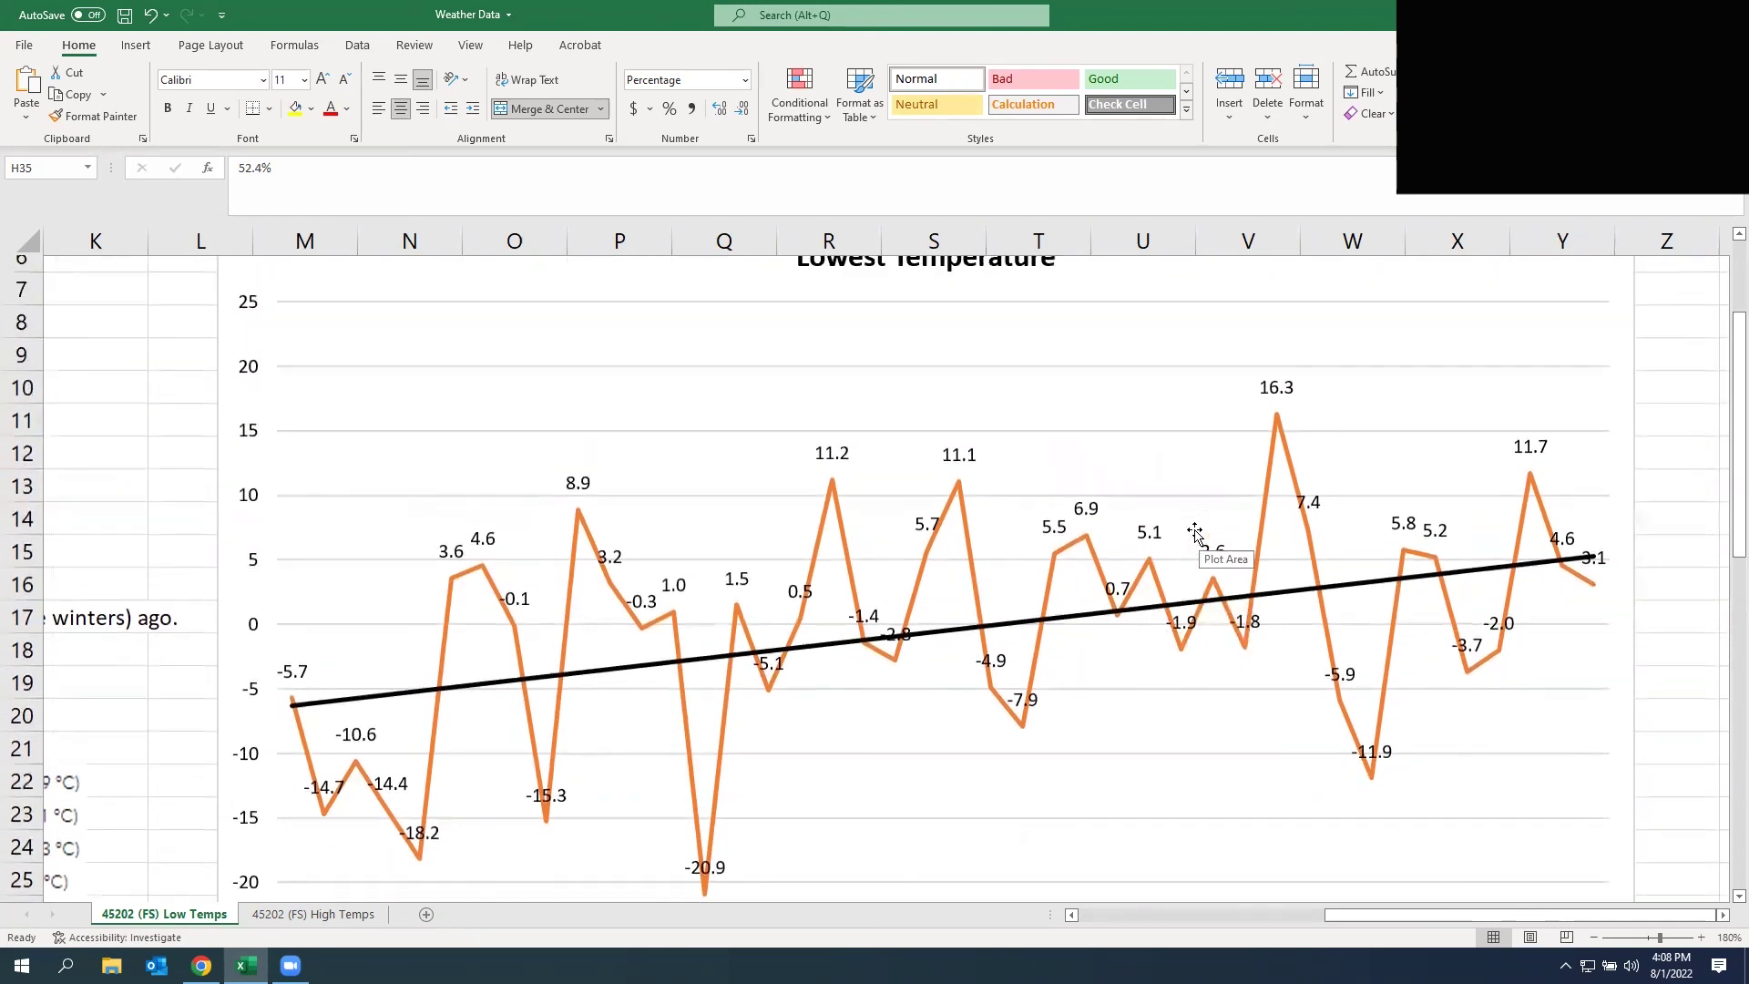
{"action": "scroll", "coordinate": [1248, 535], "scroll_direction": "down", "scroll_amount": 1}
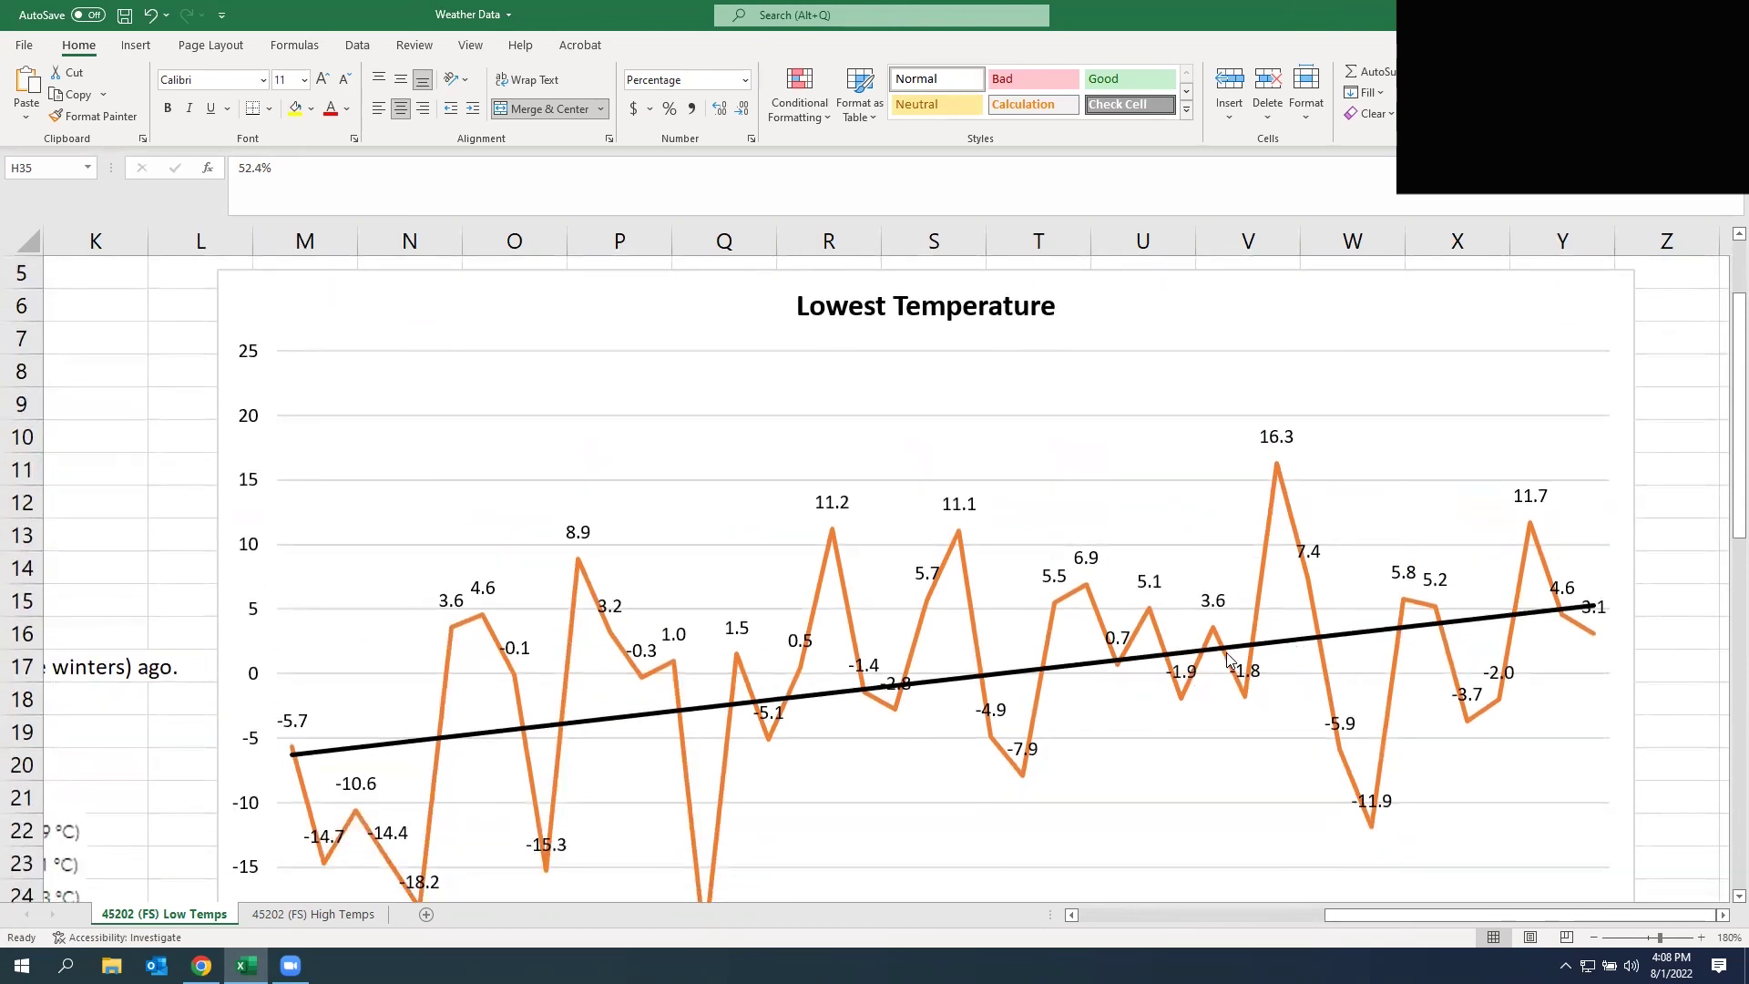
{"action": "scroll", "coordinate": [1122, 604], "scroll_direction": "down", "scroll_amount": 2}
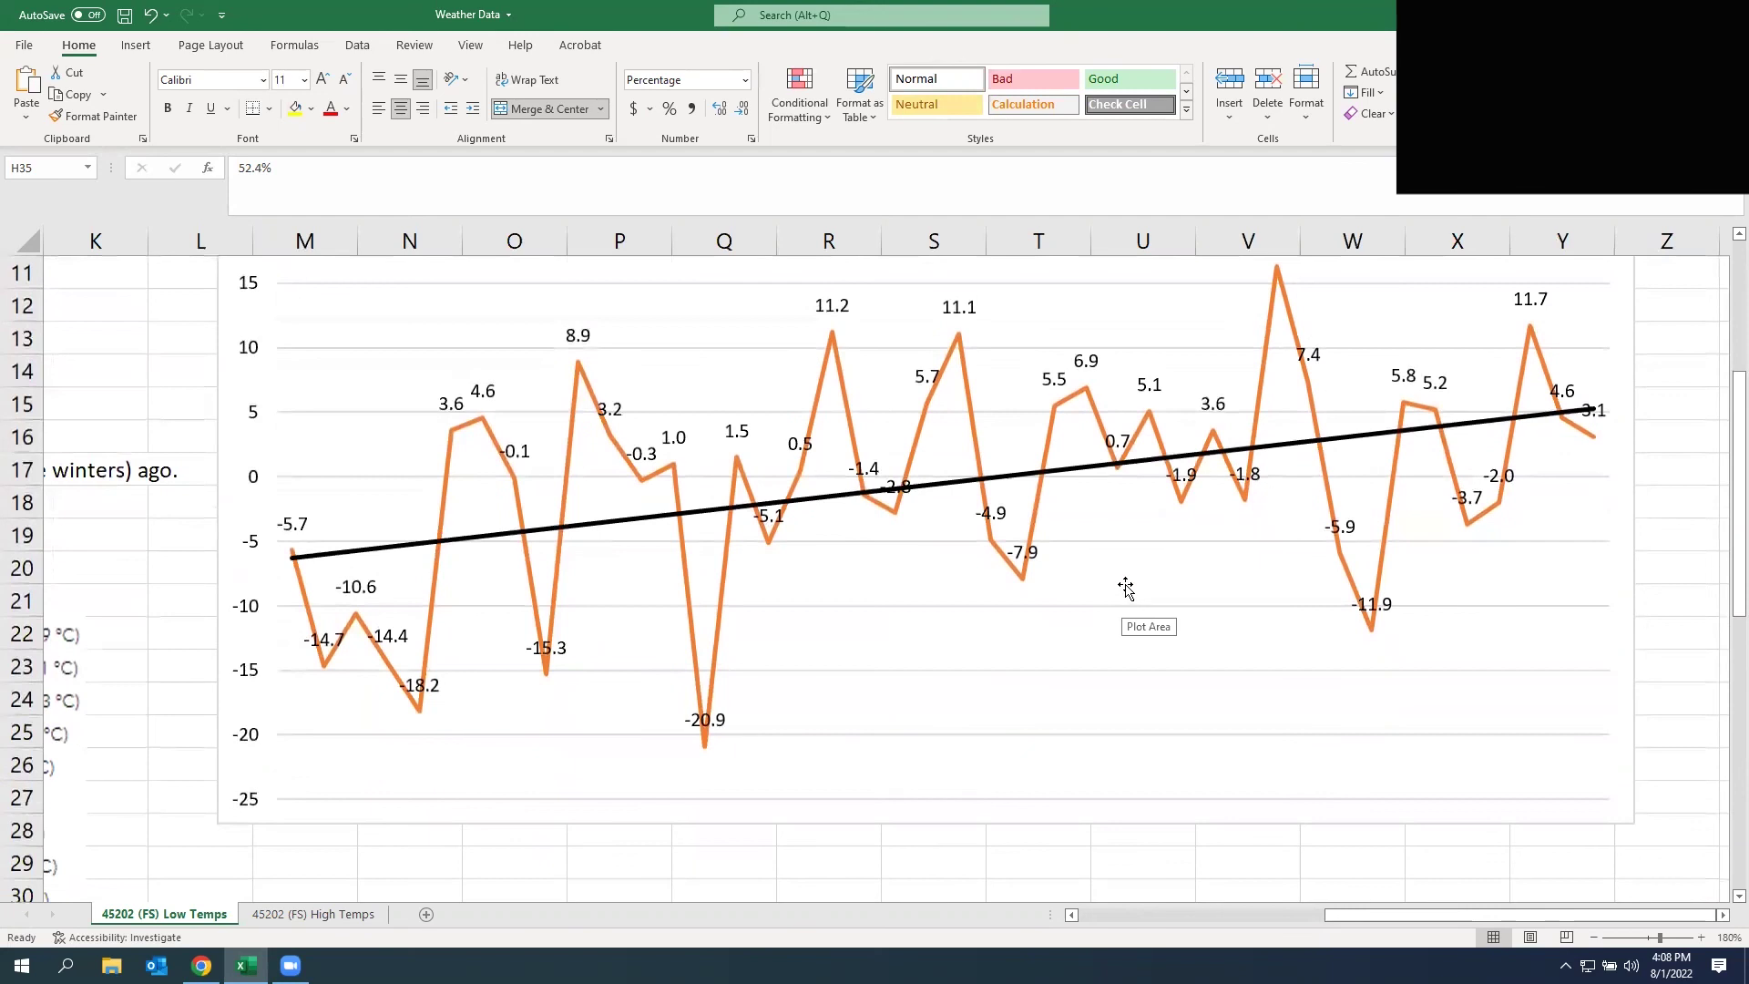
{"action": "scroll", "coordinate": [1124, 597], "scroll_direction": "up", "scroll_amount": 3}
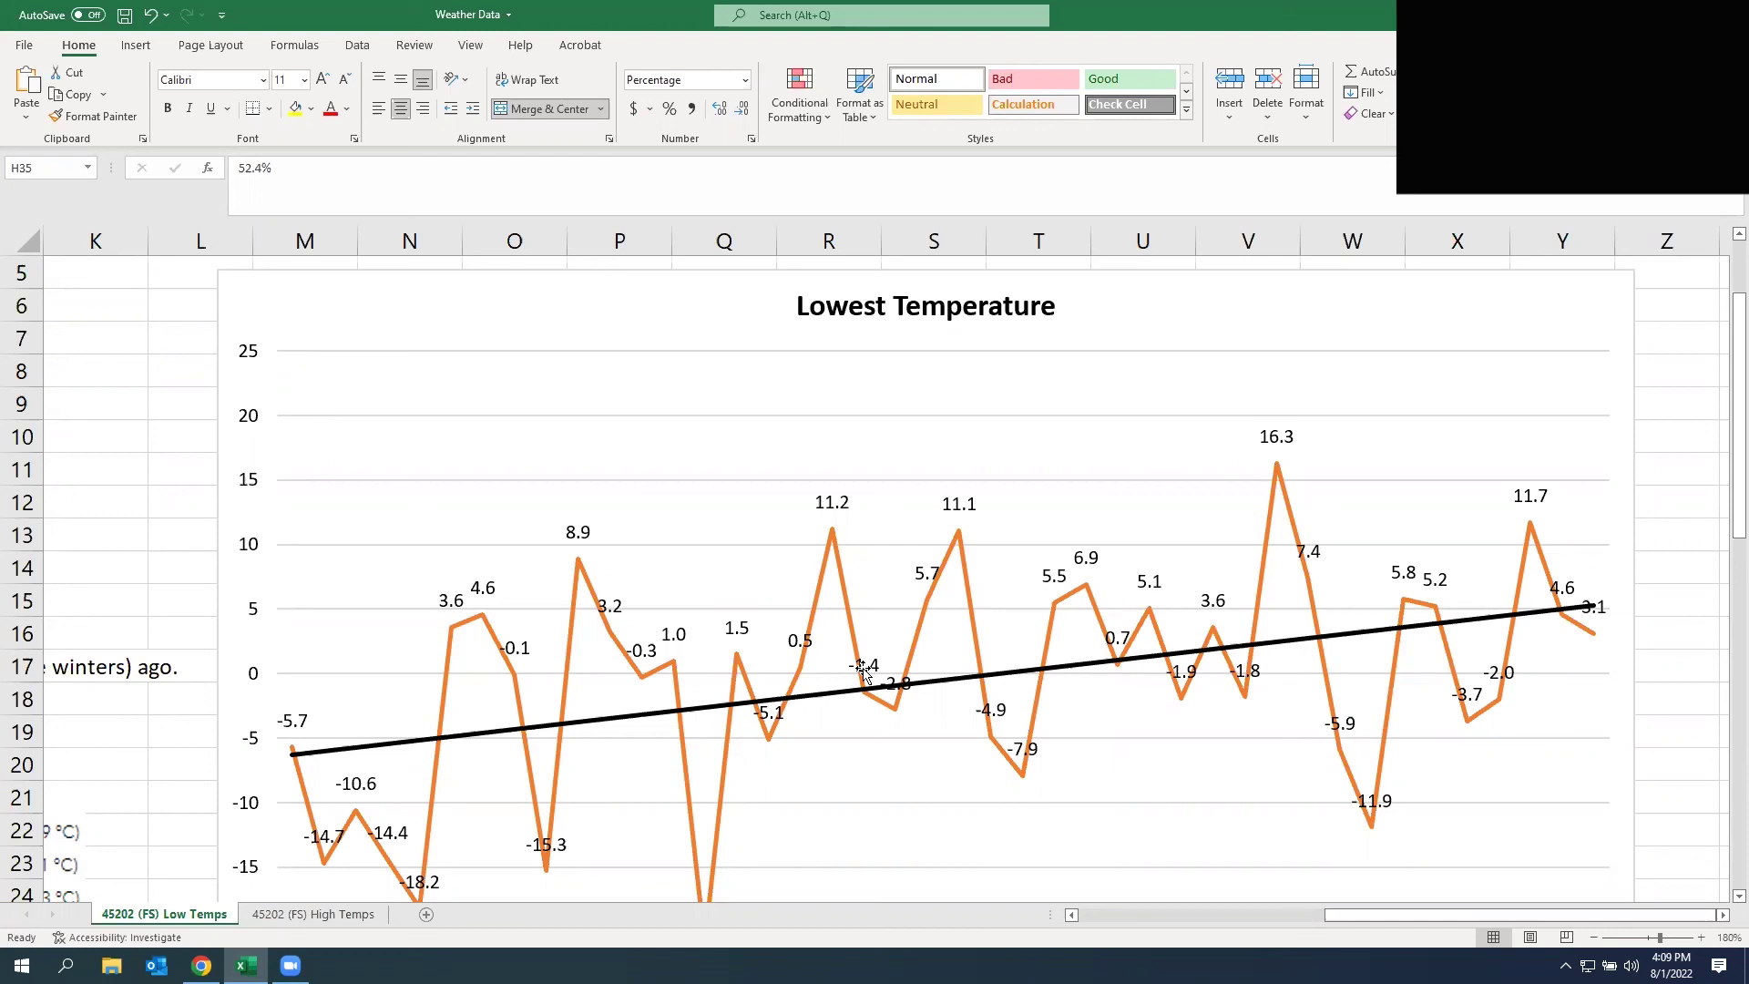
- Return to the summary table and compare the Lowest and Highest minimum temperatures
{"action": "left_click_drag", "start_coordinate": [1516, 914], "coordinate": [1250, 937]}
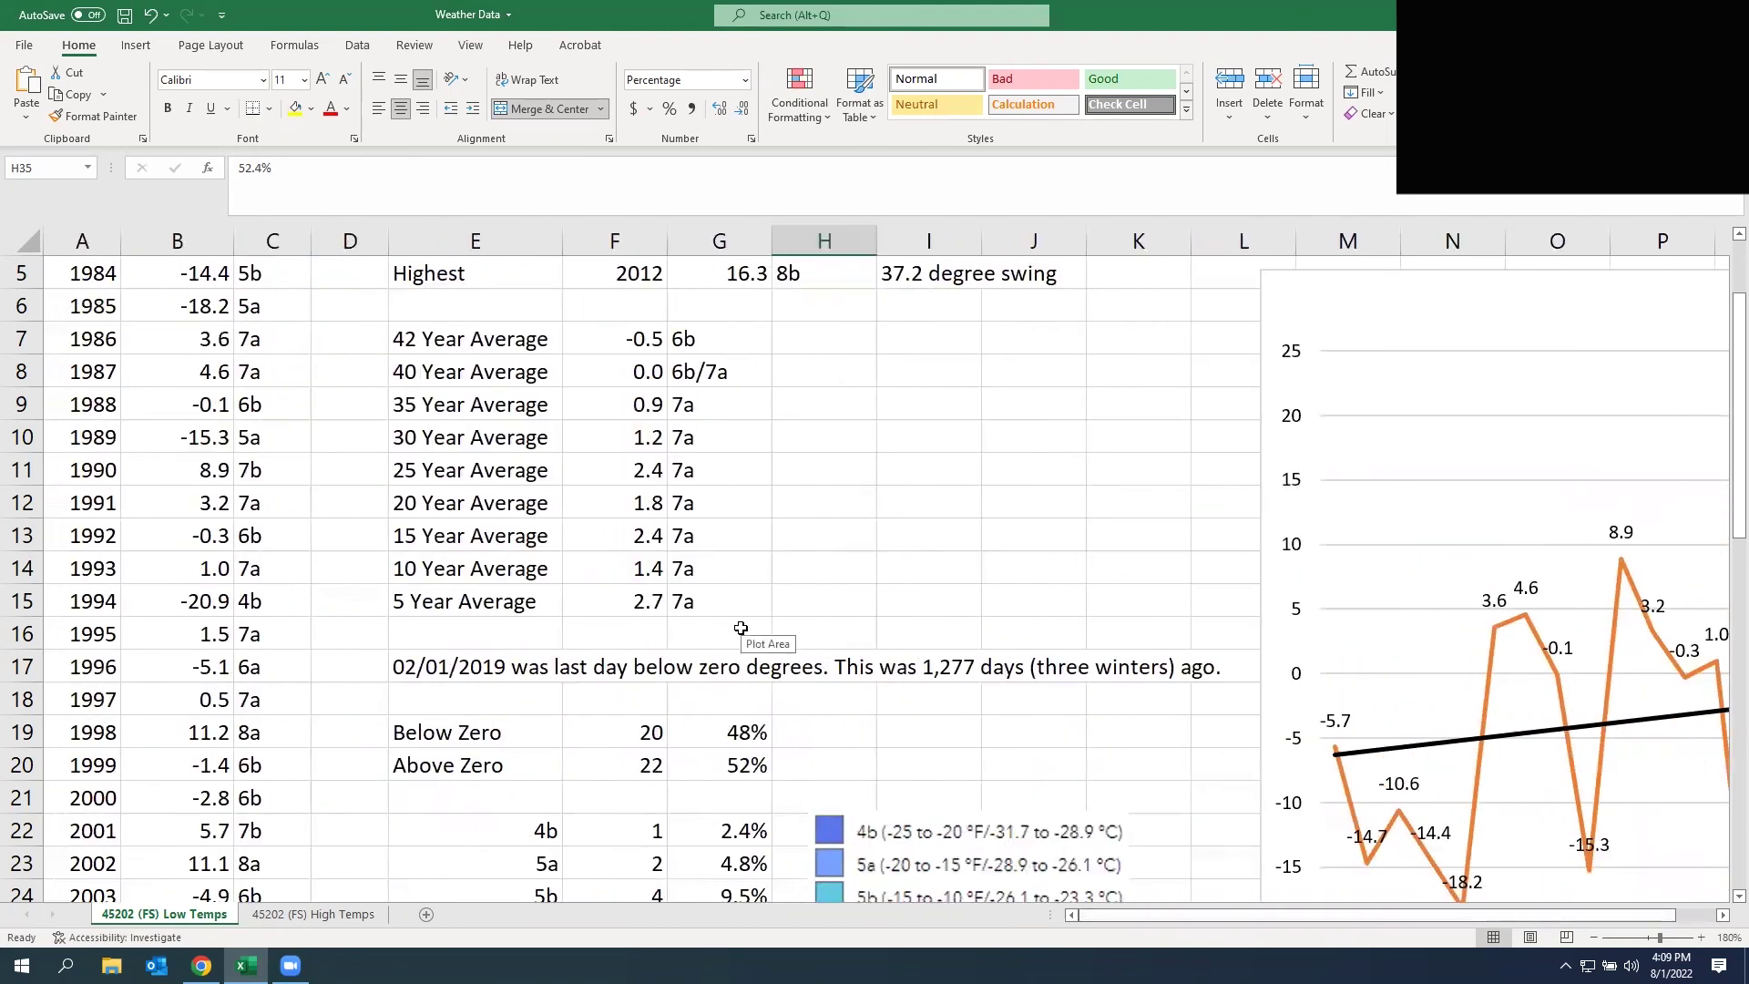
{"action": "scroll", "coordinate": [741, 628], "scroll_direction": "up", "scroll_amount": 2}
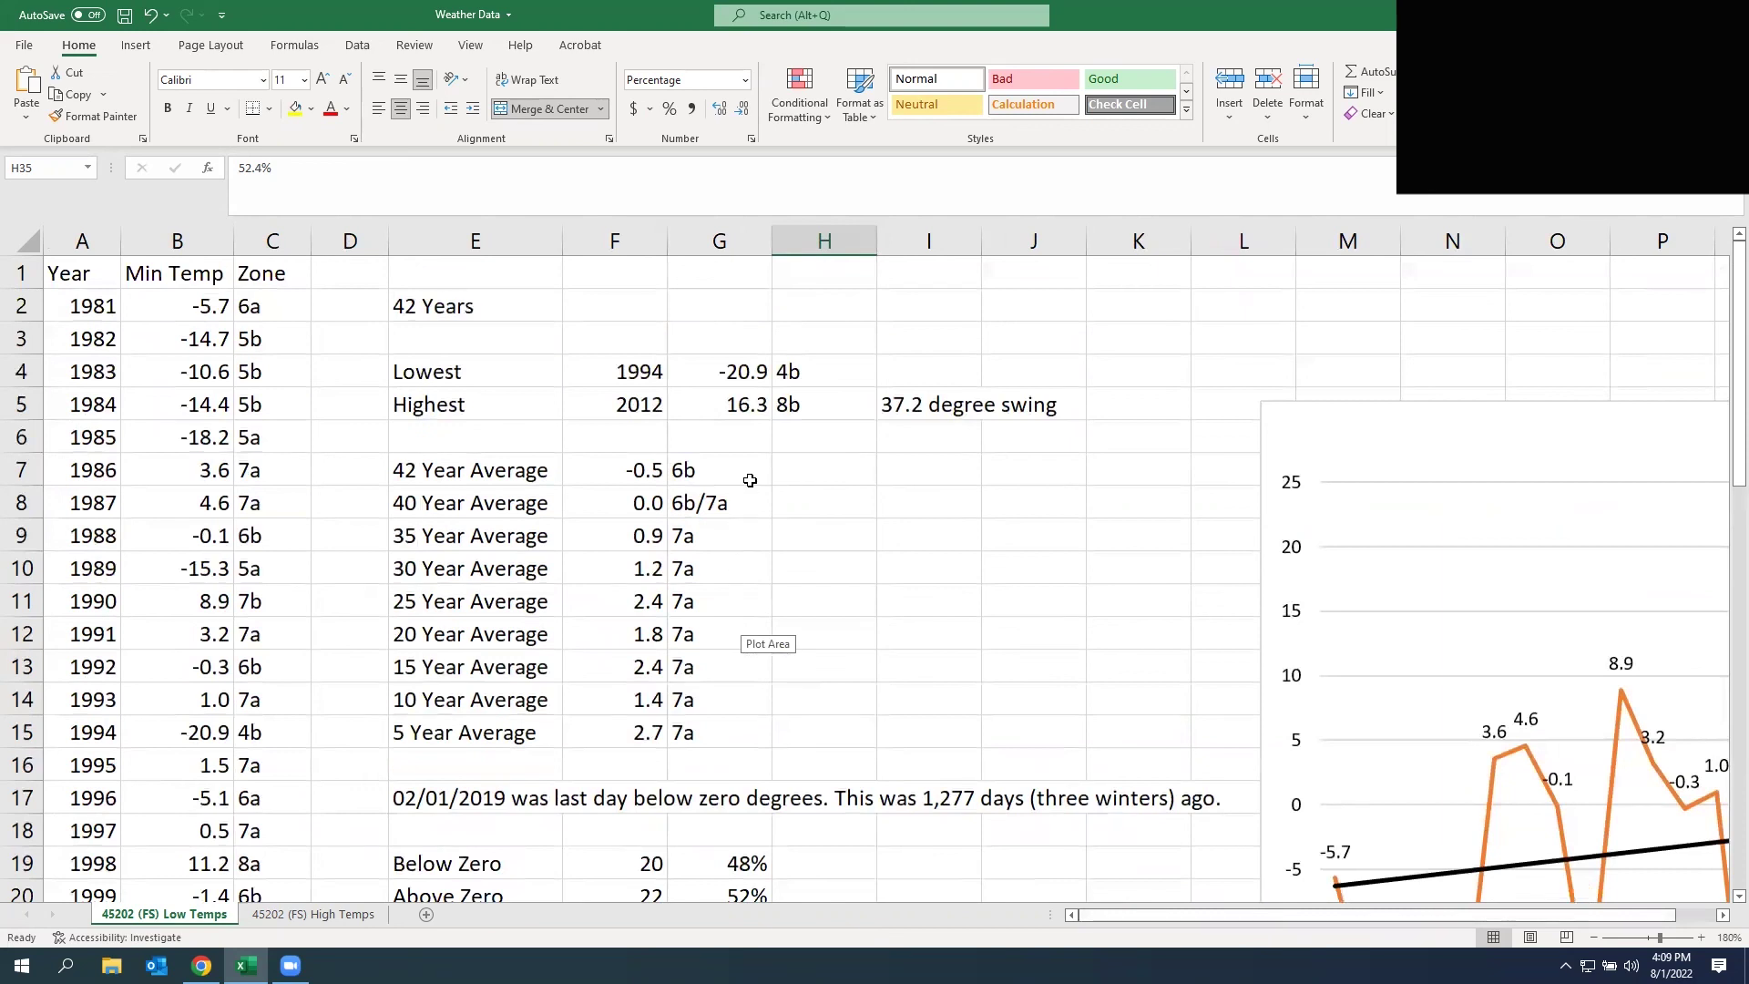
{"action": "left_click", "coordinate": [682, 369]}
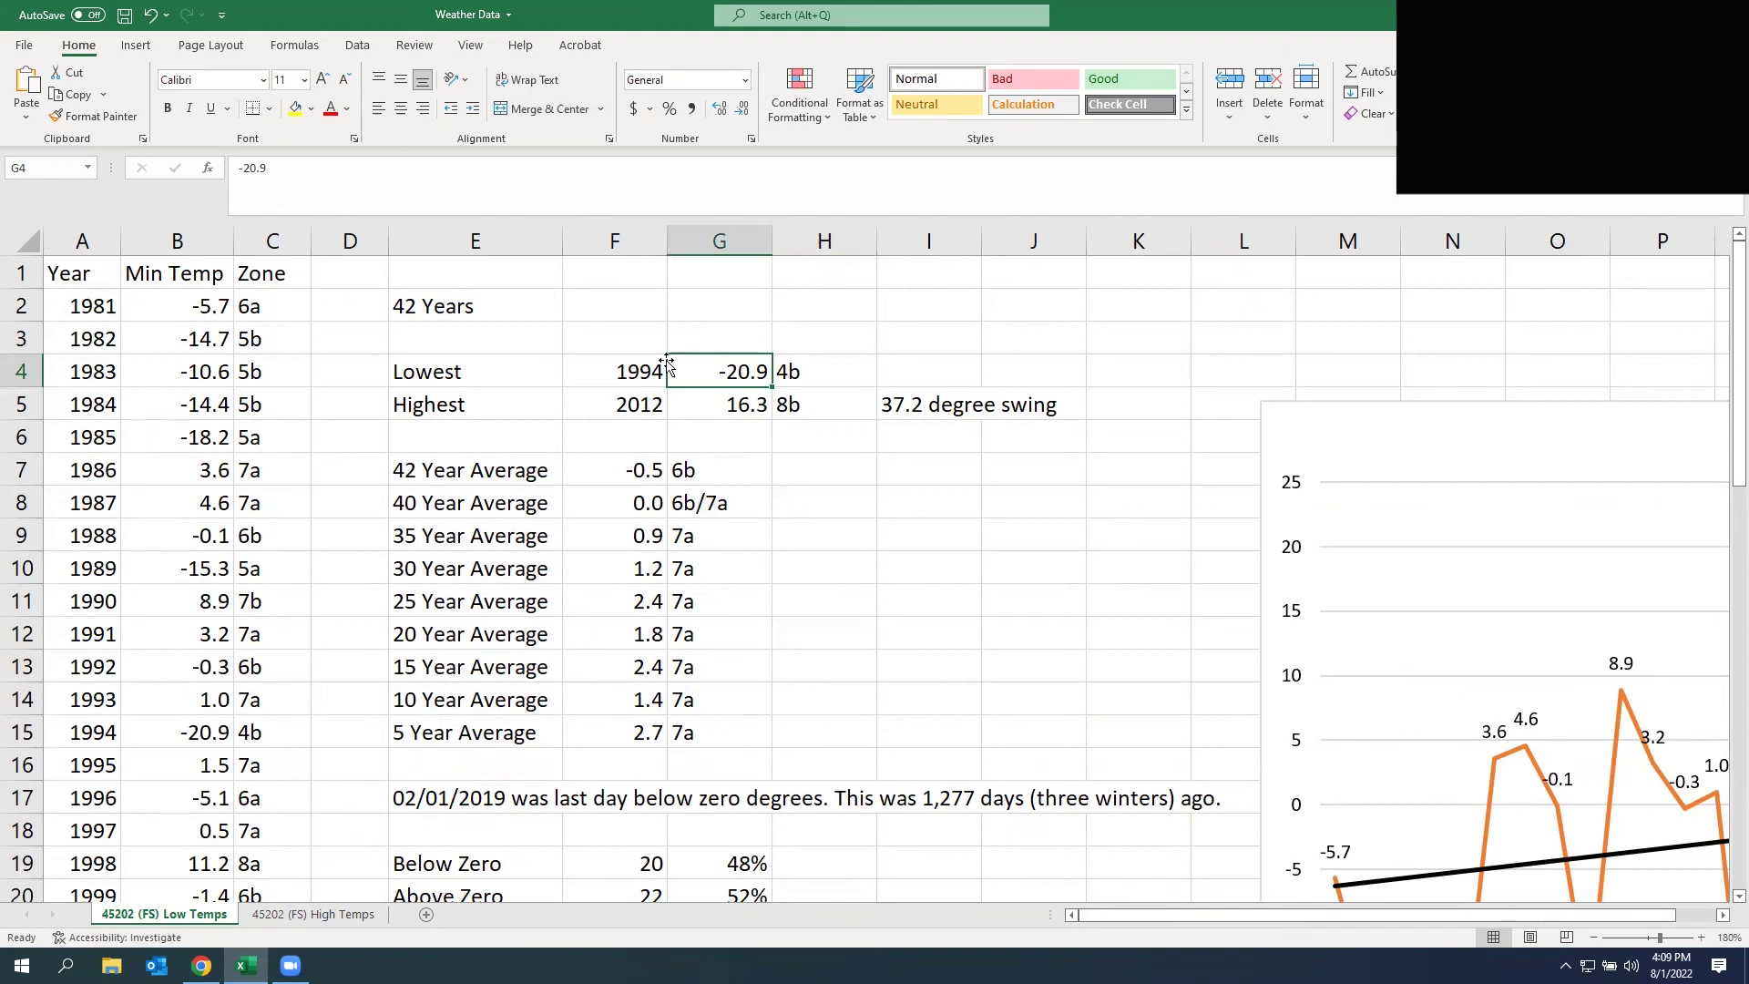
{"action": "left_click", "coordinate": [728, 403]}
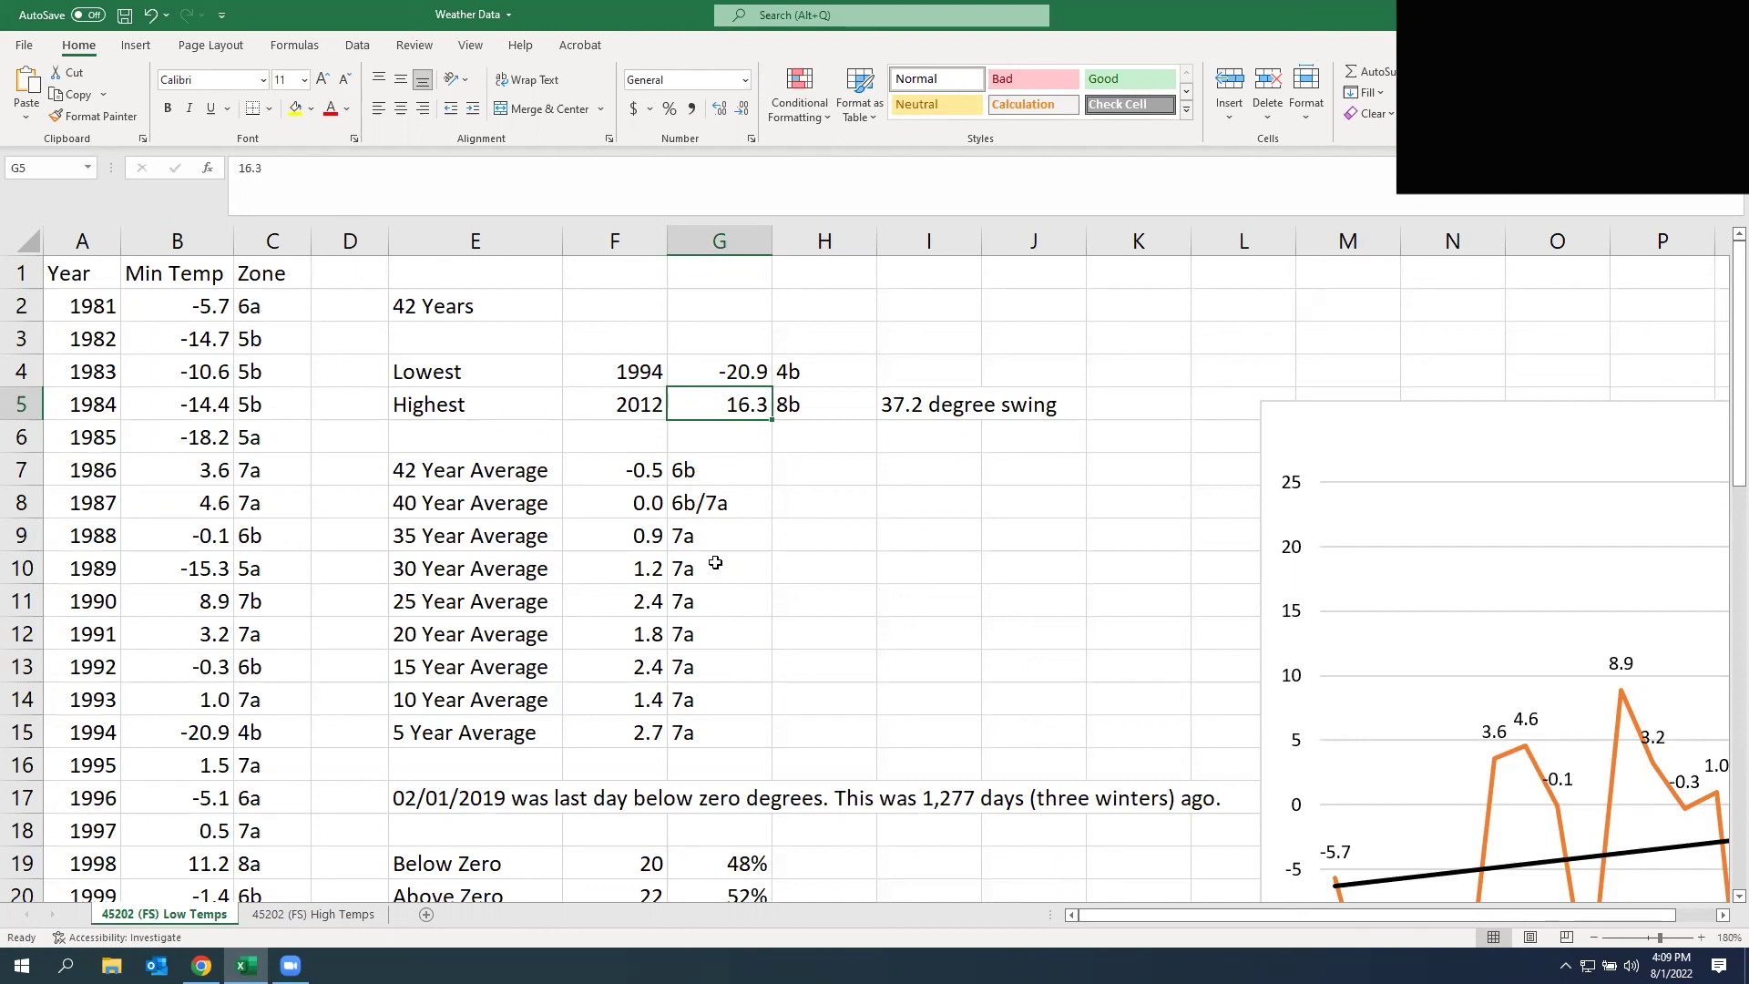
{"action": "left_click", "coordinate": [733, 379]}
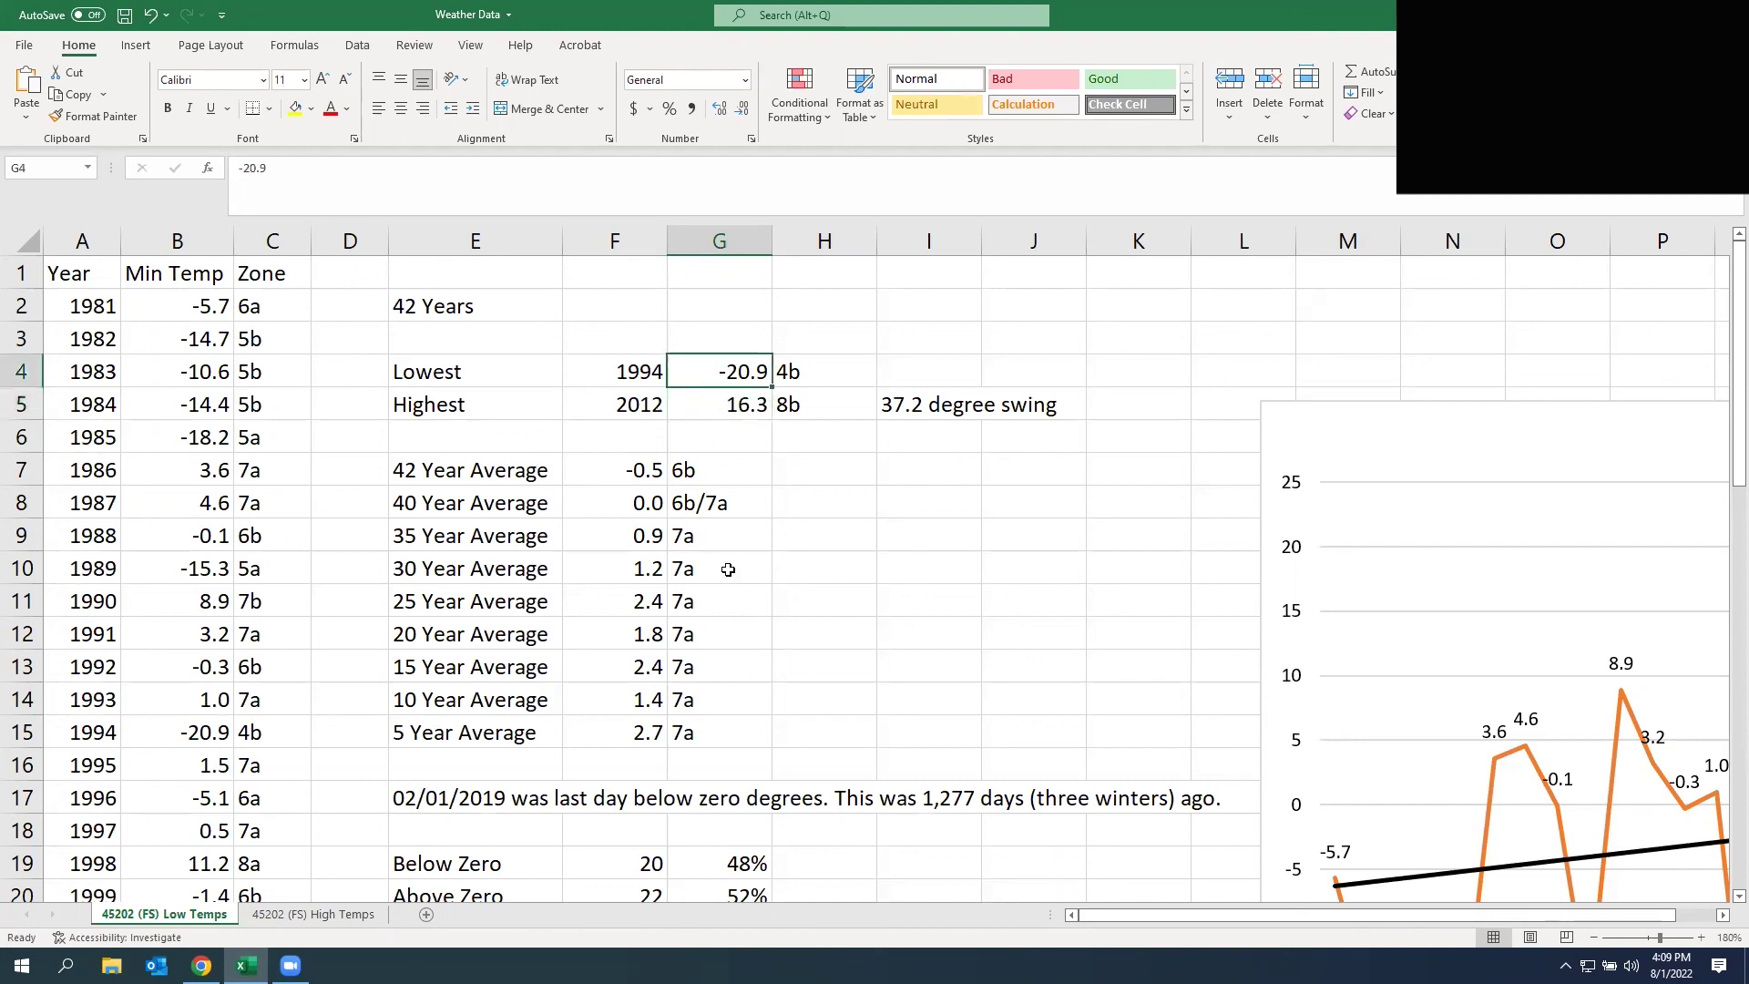
- Review the yearly minimum temperatures and zone tallies further down the sheet, ending back at the first row
{"action": "scroll", "coordinate": [350, 540], "scroll_direction": "down", "scroll_amount": 3}
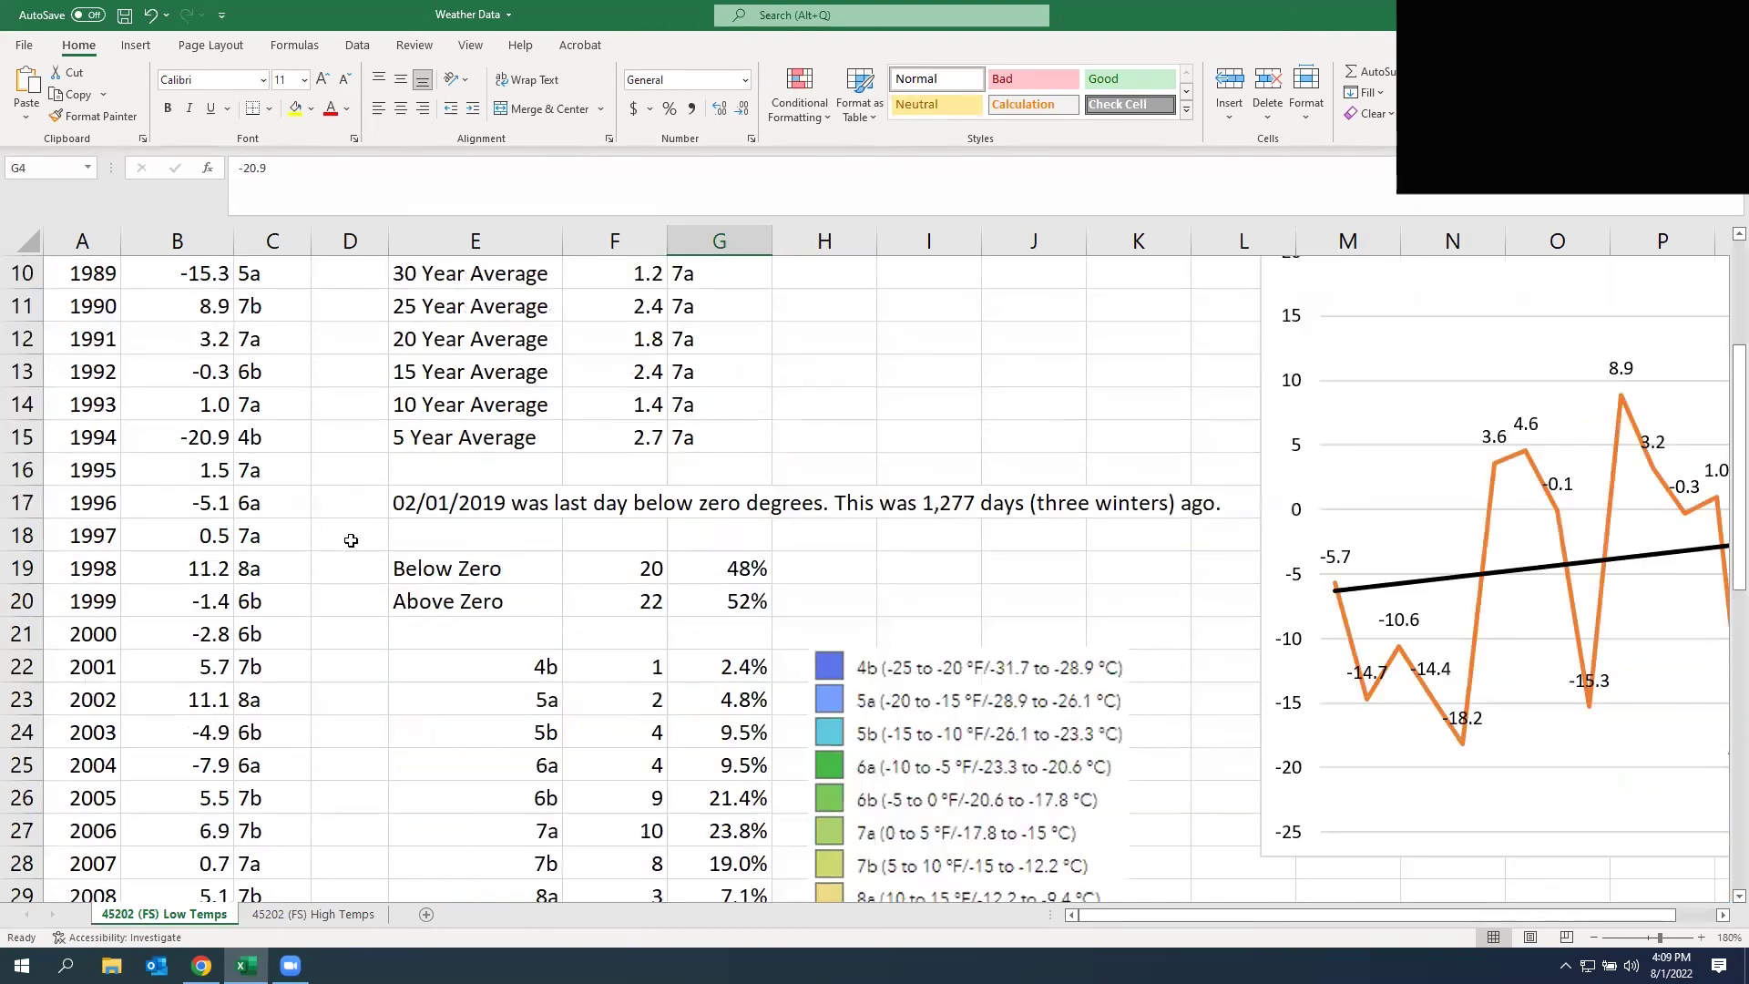
{"action": "scroll", "coordinate": [350, 540], "scroll_direction": "down", "scroll_amount": 3}
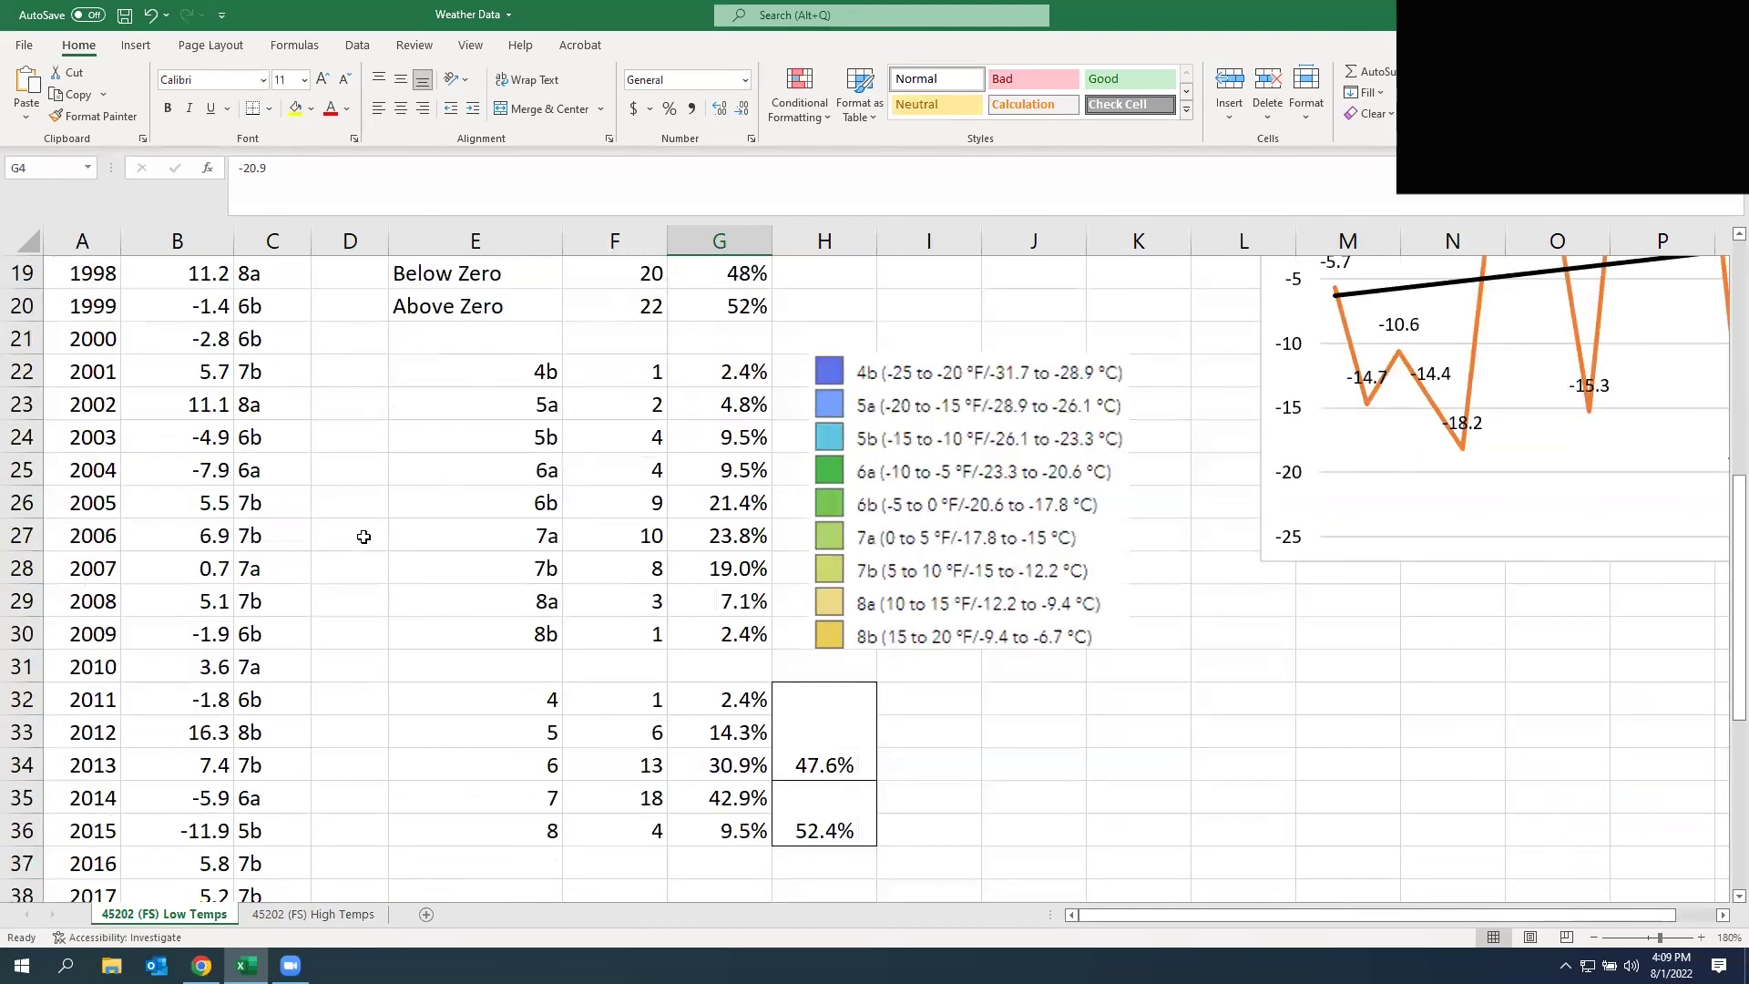
{"action": "scroll", "coordinate": [364, 537], "scroll_direction": "up", "scroll_amount": 6}
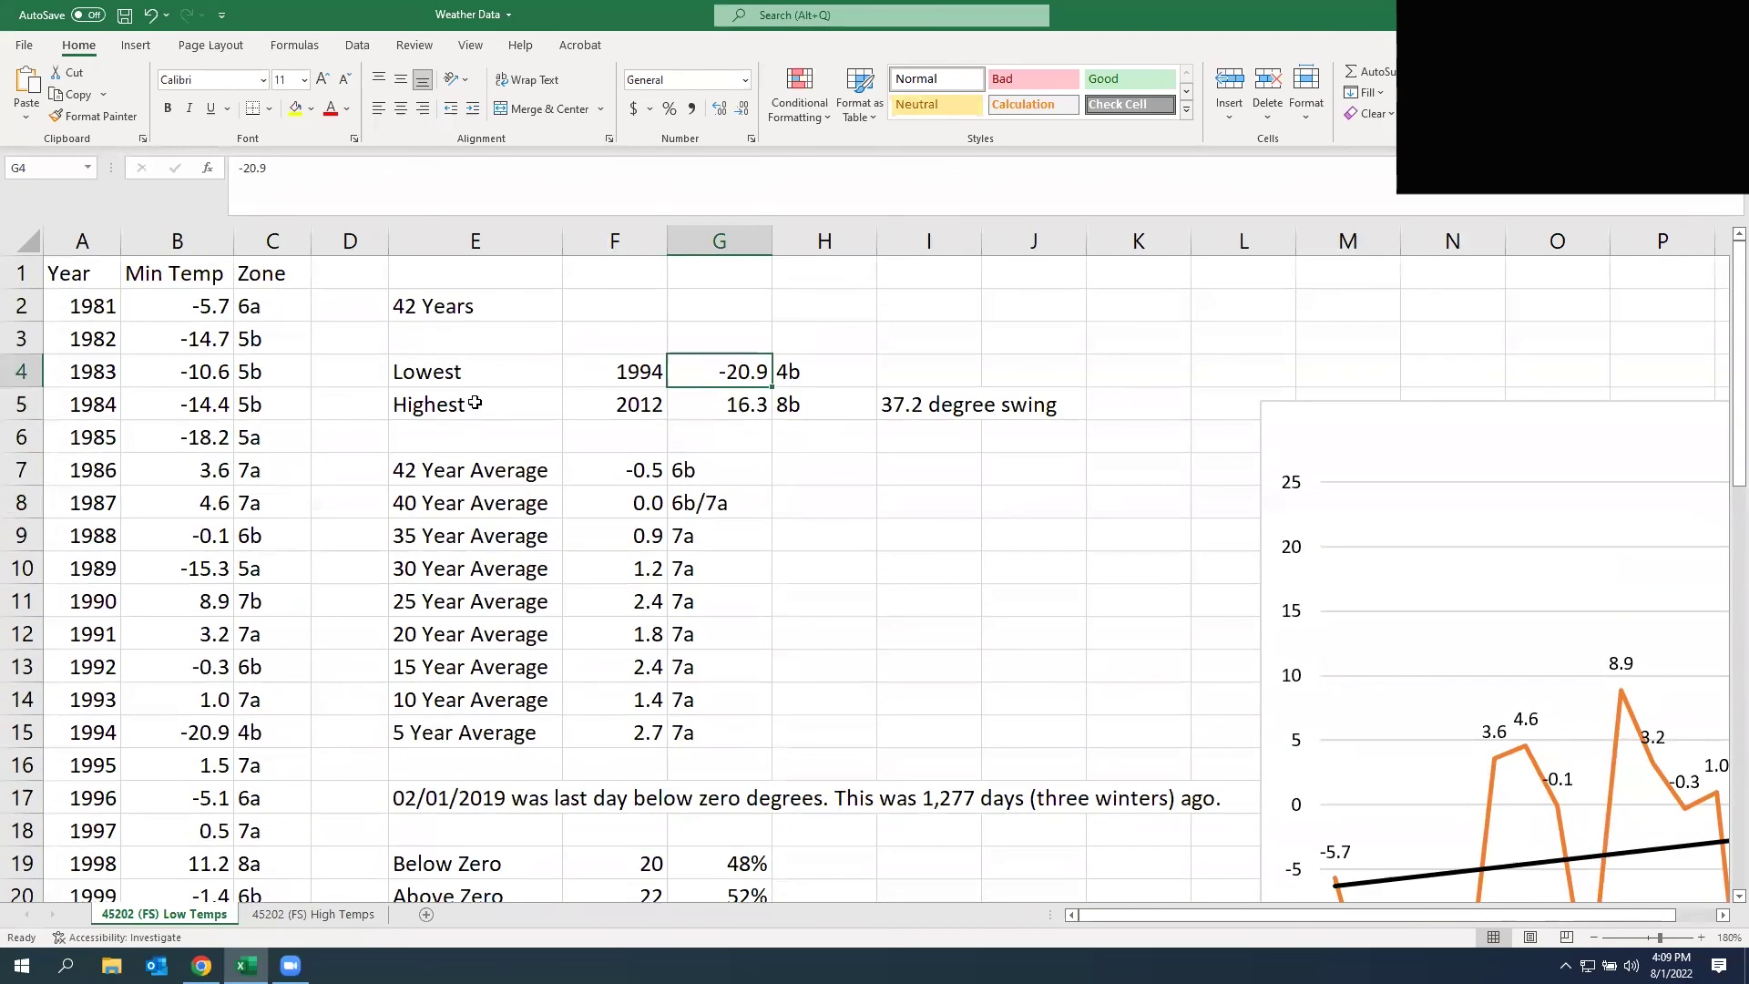